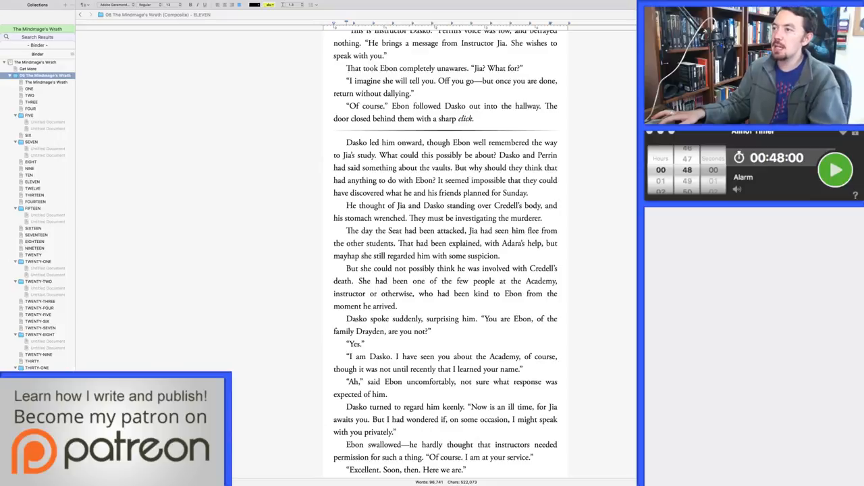
Step: Change "onward" to "onwards" in the sentence beginning "Dasko led him" in chapter ELEVEN
key("Up")
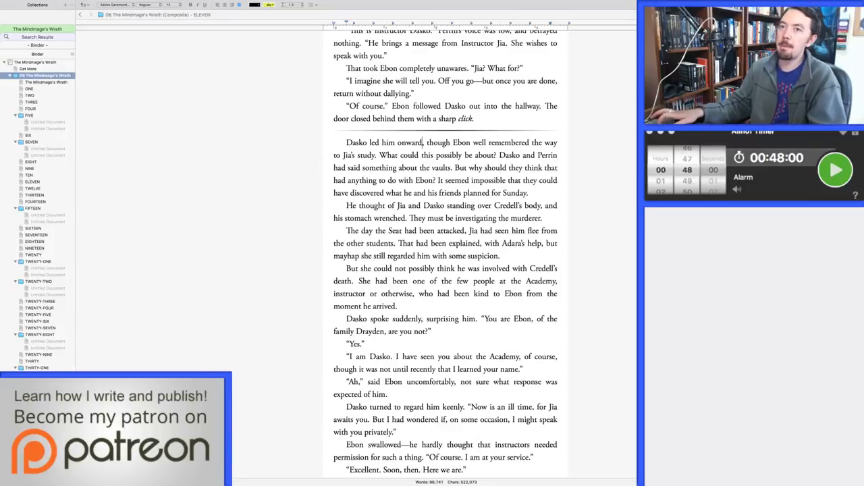
type("s")
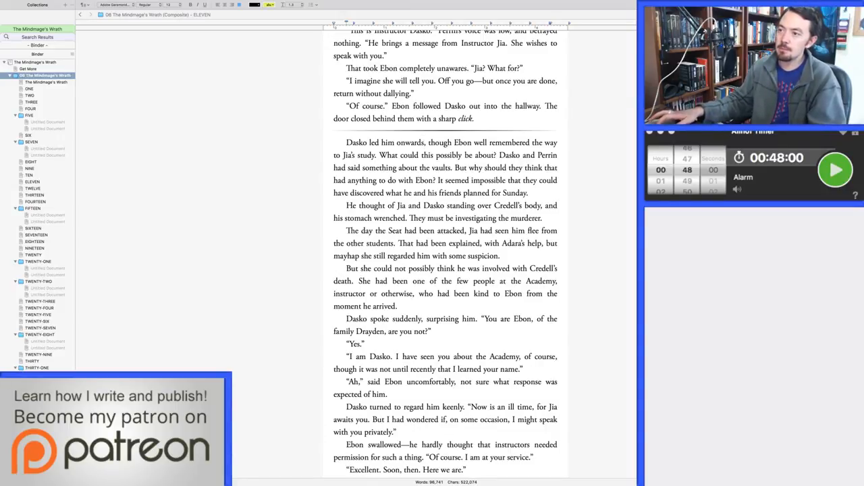
Step: Find the next "onward" and try "onwards" in "he forced himself onward" in the vault attack scene
key("super+g")
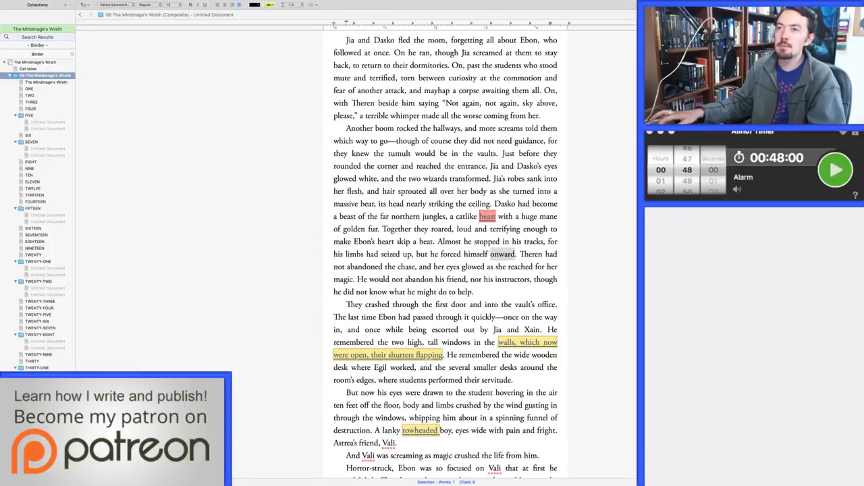
key("Right")
type("s")
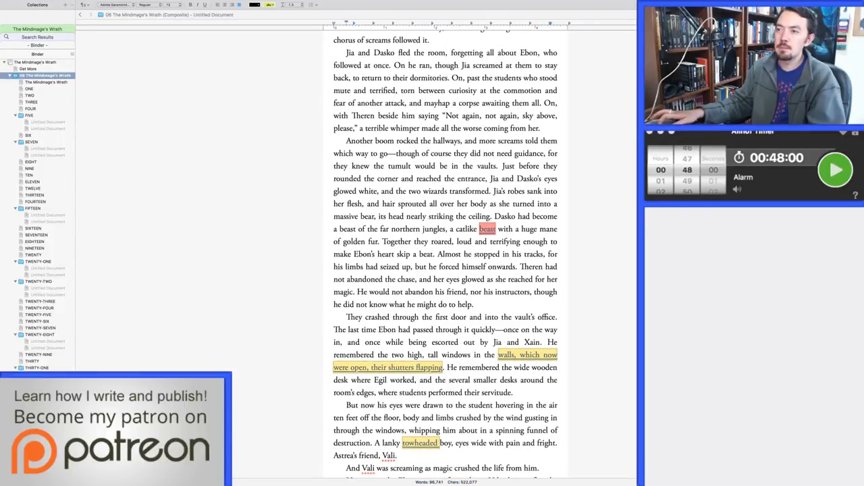
key("Down")
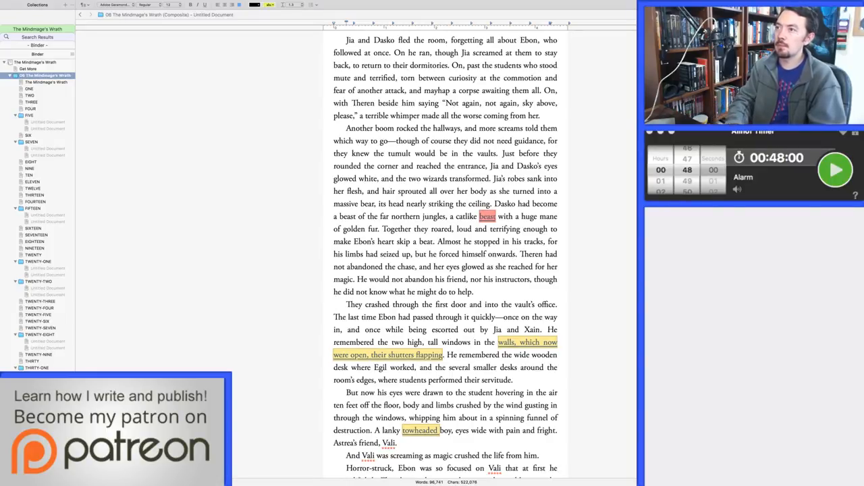
Step: Search the manuscript from its beginning for the phrase "Dasko led him"
key("super+Up")
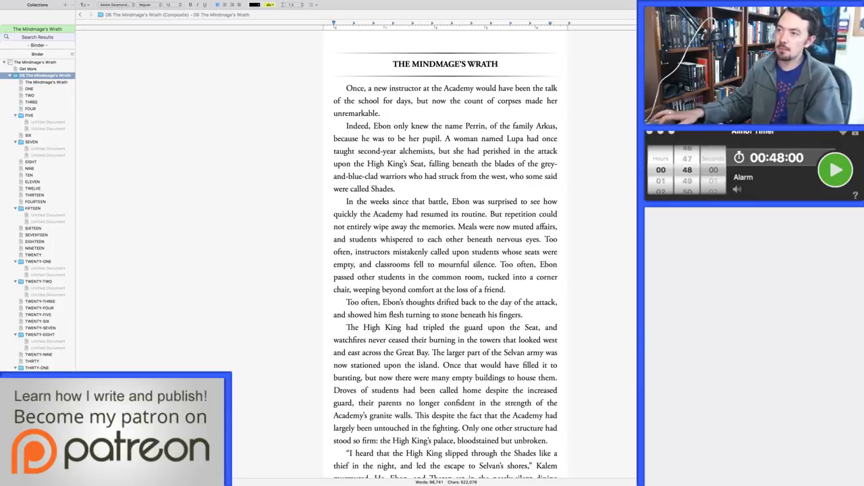
key("super+g")
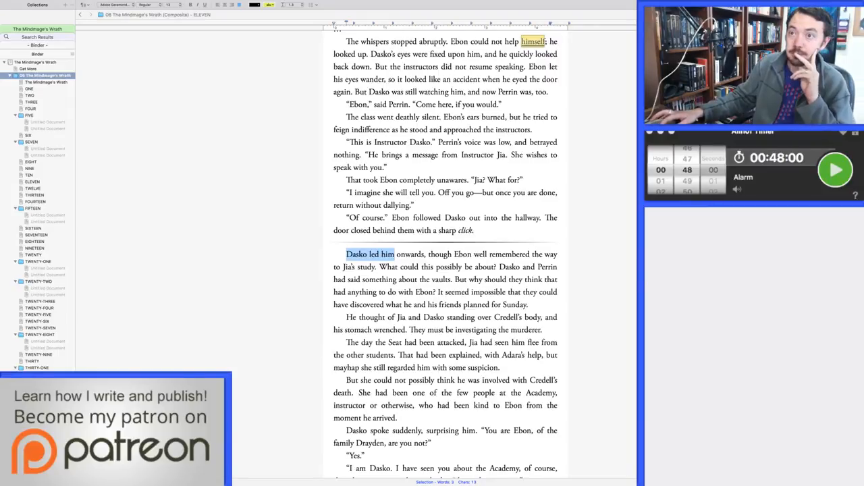
key("ctrl+super+f")
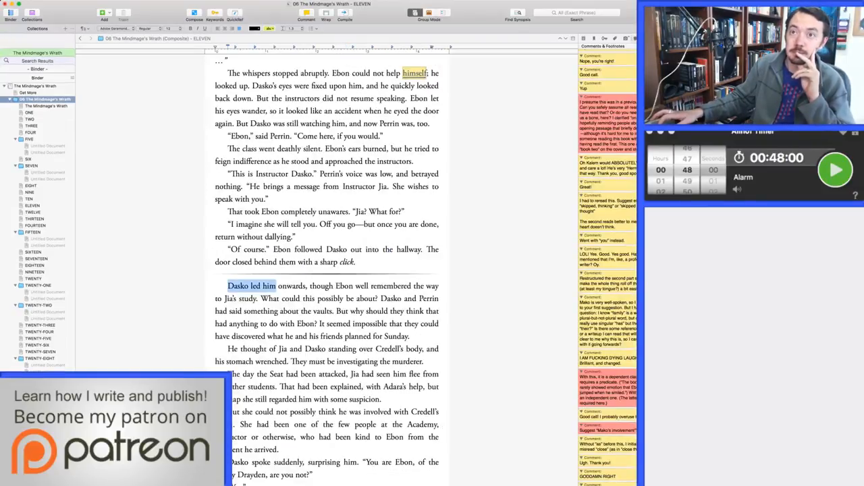
key("alt+super+f")
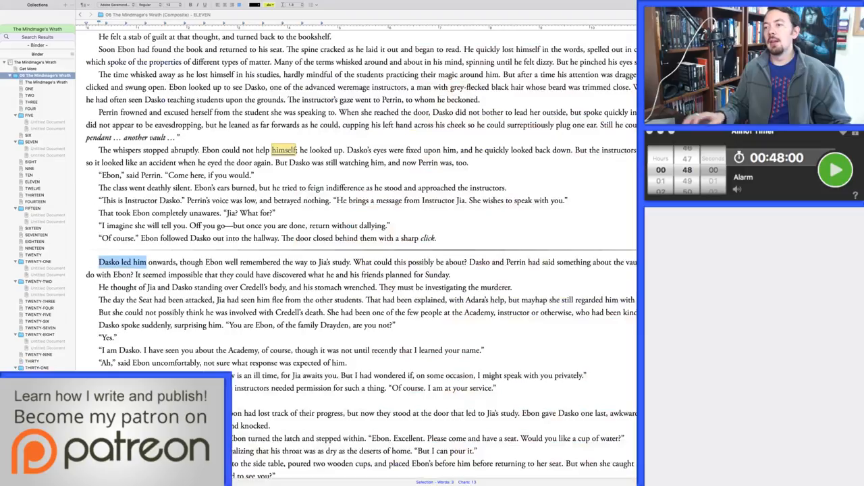
key("alt+shift+super+p")
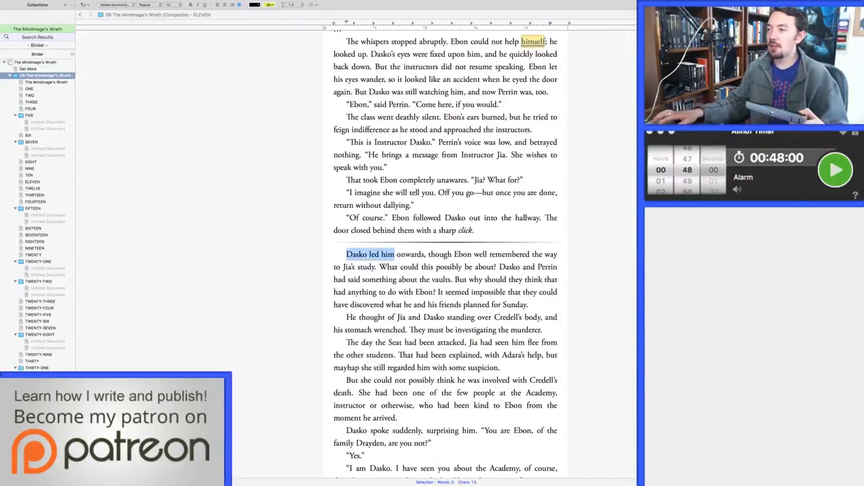
Step: Replace "before" with "in front of" in chapter ELEVEN's sentence about placing Ebon's cup, so it reads "placed Ebon's in front of him"
left_click(435, 279)
scroll(435, 278, "down", 3)
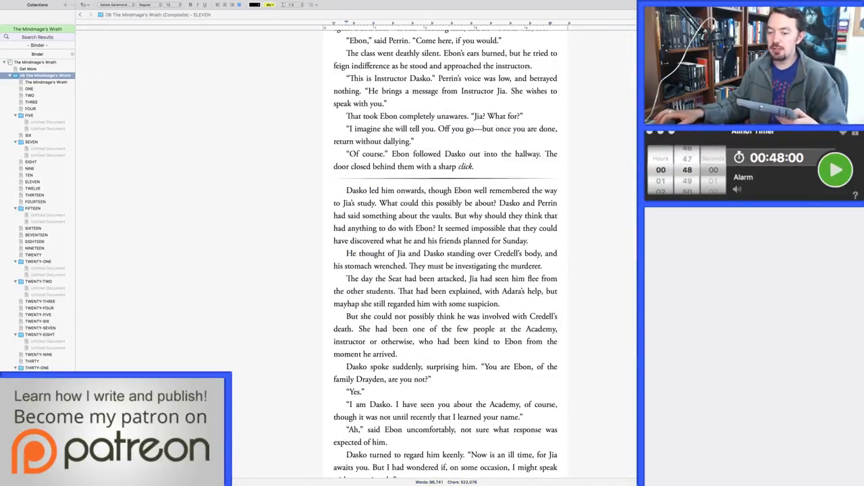
scroll(446, 279, "down", 4)
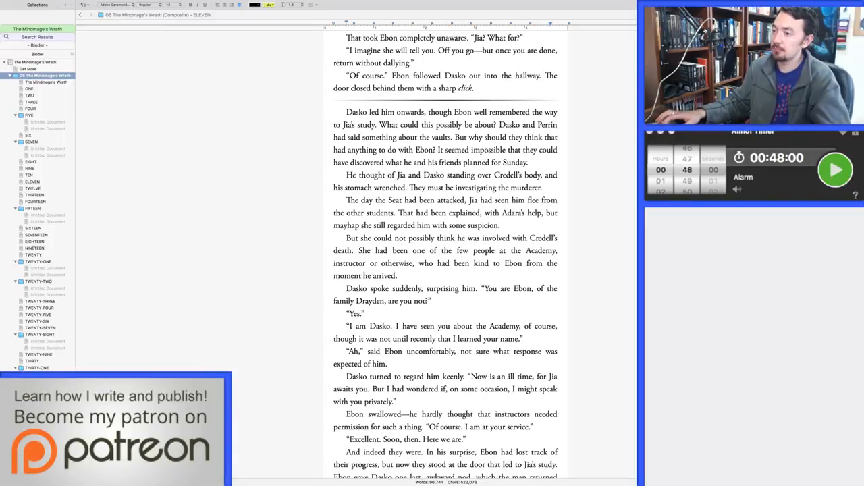
scroll(446, 257, "down", 5)
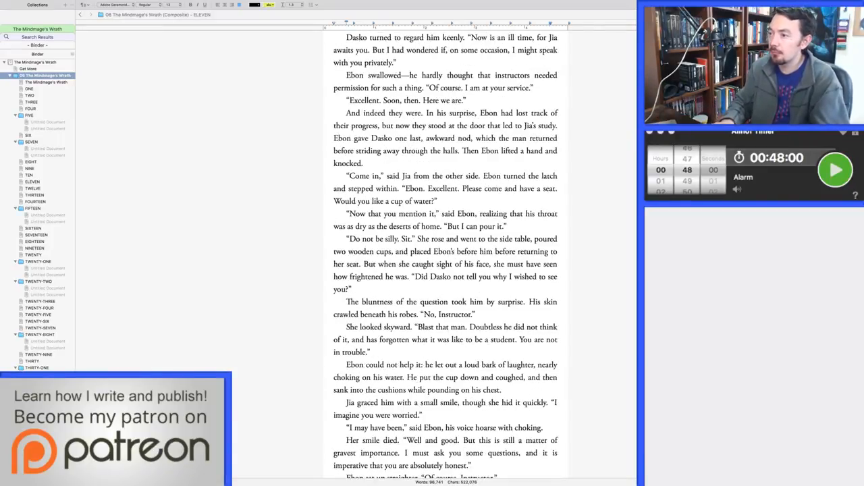
double_click(468, 251)
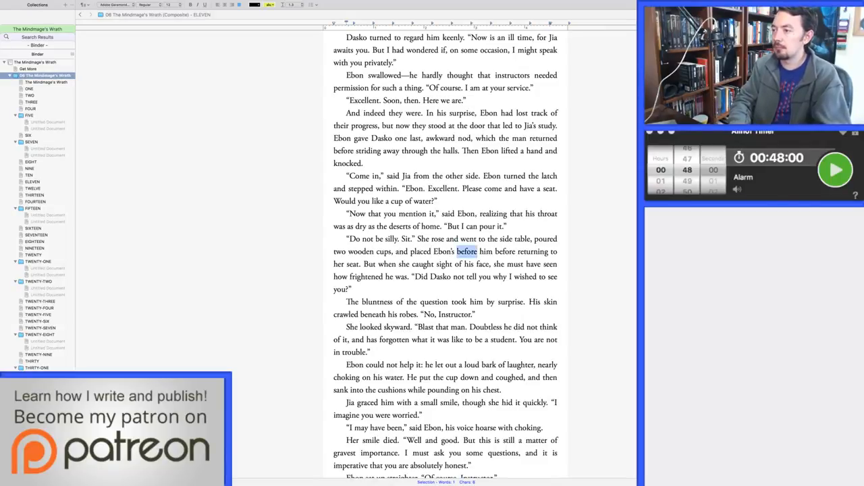
type("in front of")
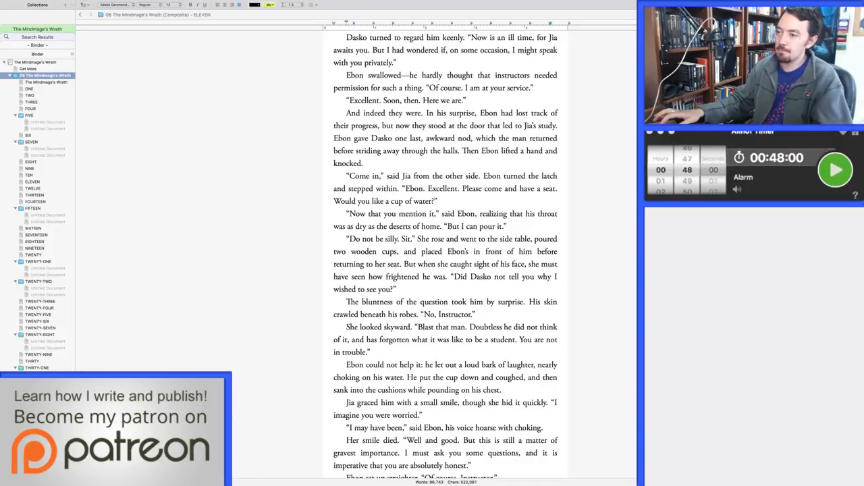
Step: Search the manuscript for the phrase "But you know, do you not" in Jia's dialogue
key("super+g")
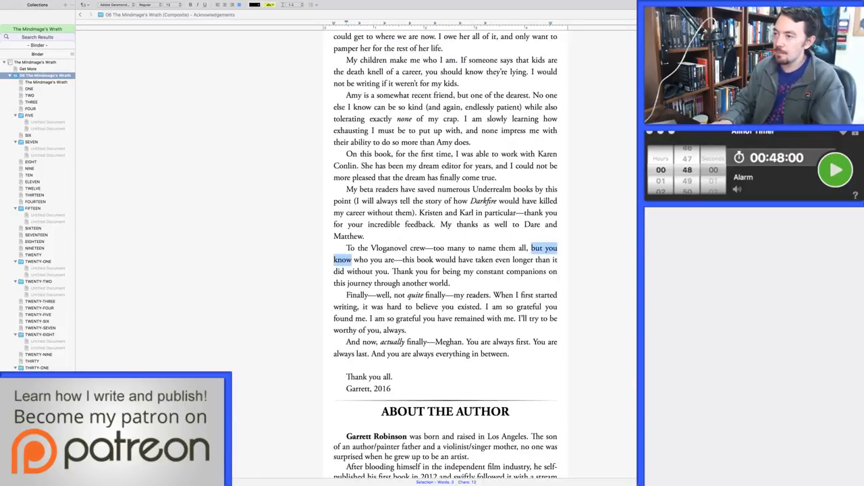
key("Right")
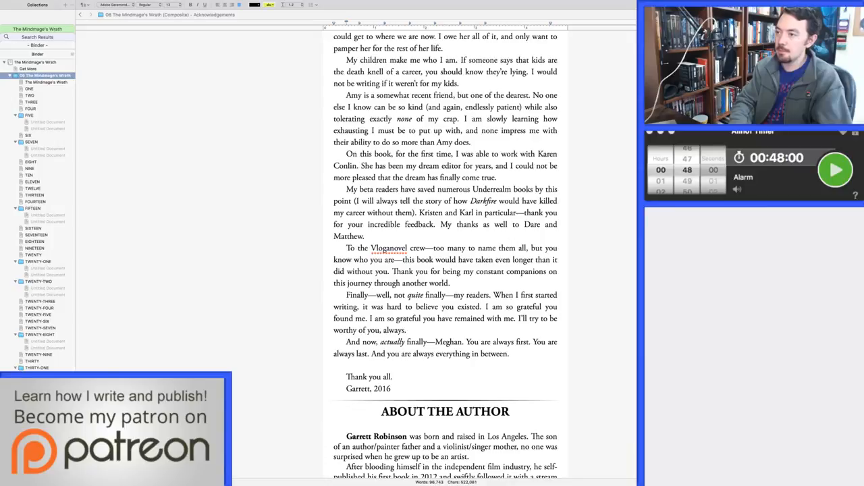
key("super+g")
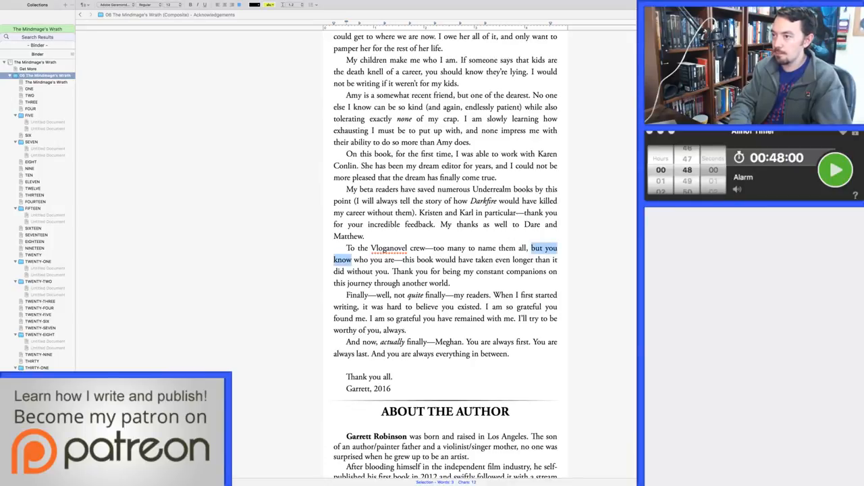
key("super+f")
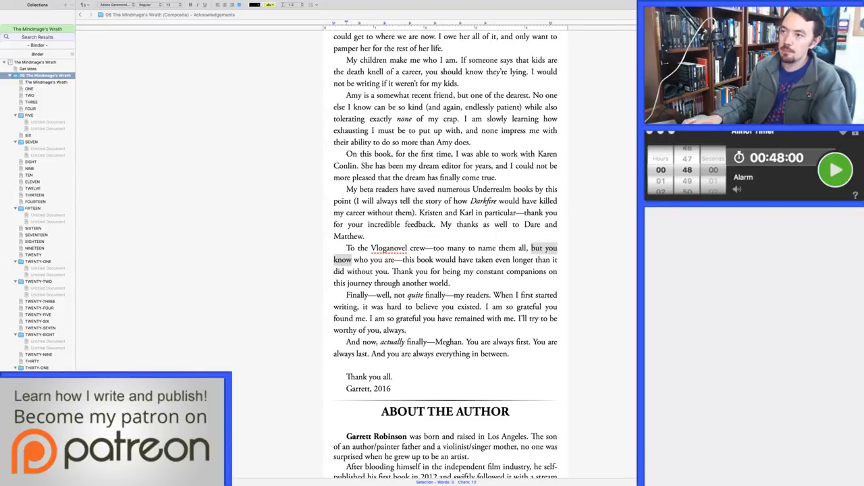
key("super+g")
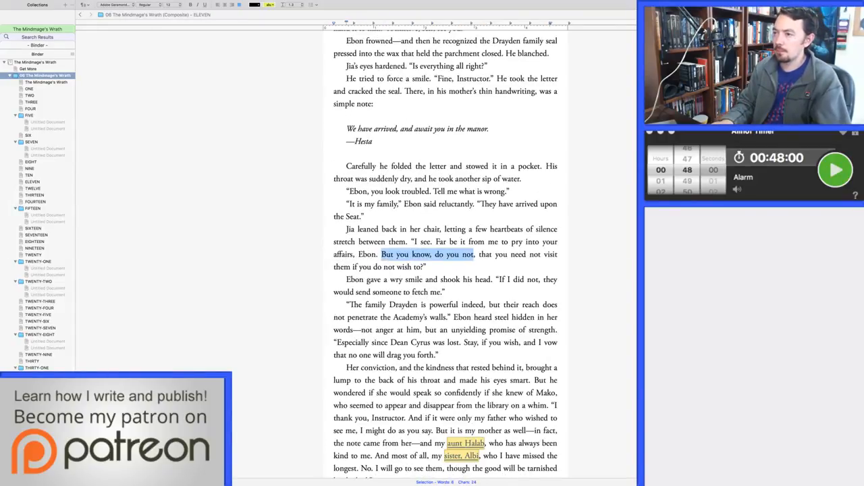
Step: Reword Jia's question as the statement "But I hope you know that you need not visit them if you do not wish to."
key("Left")
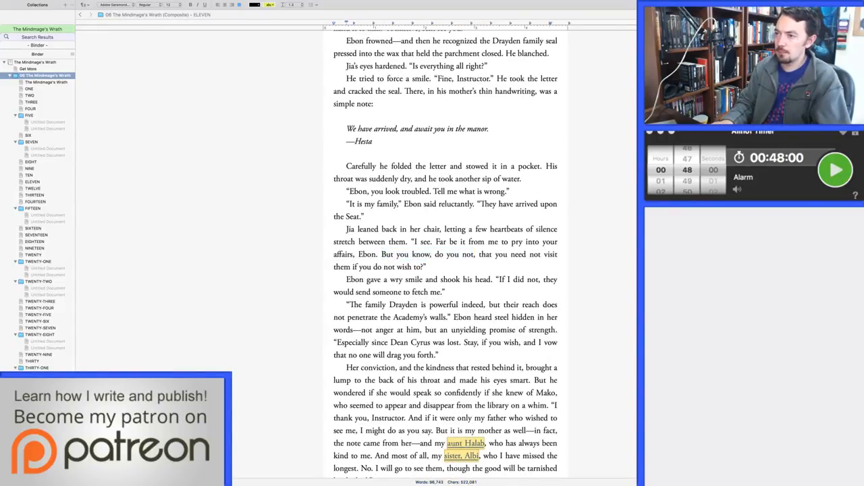
key("alt+Right")
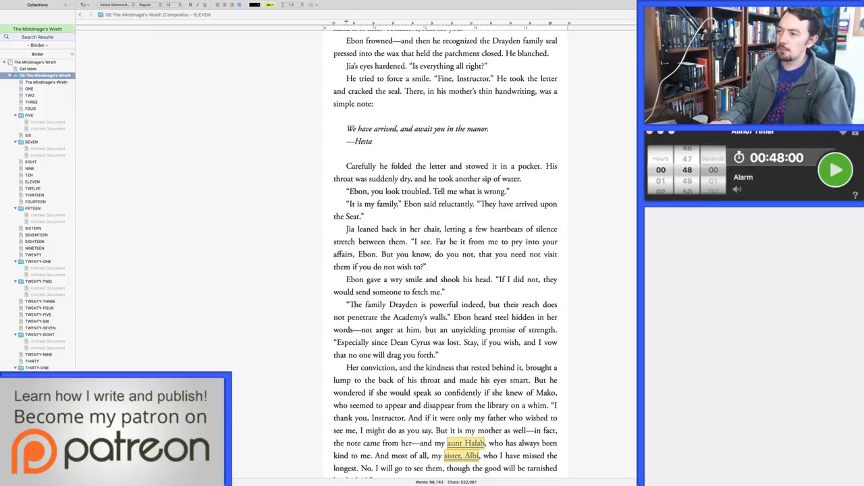
type("I hope")
key("alt+Right")
key("alt+Right")
key("alt+shift+Right")
key("alt+shift+Right")
key("alt+shift+Right")
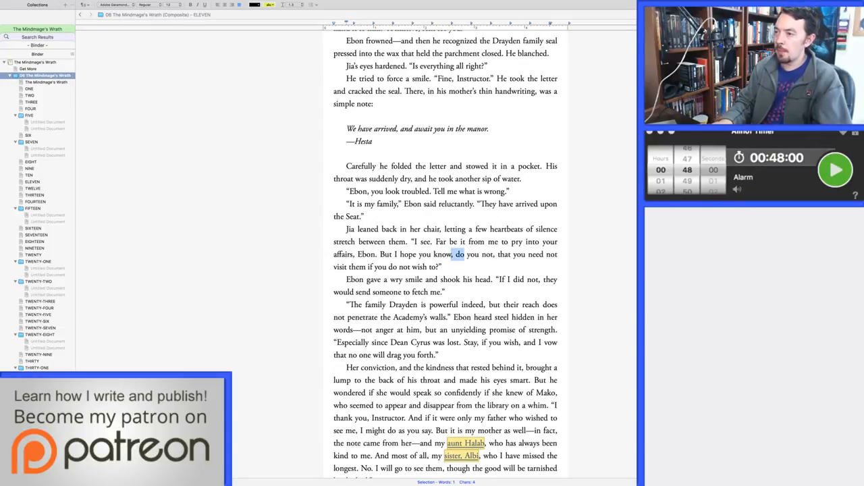
key("shift+Right")
key("BackSpace")
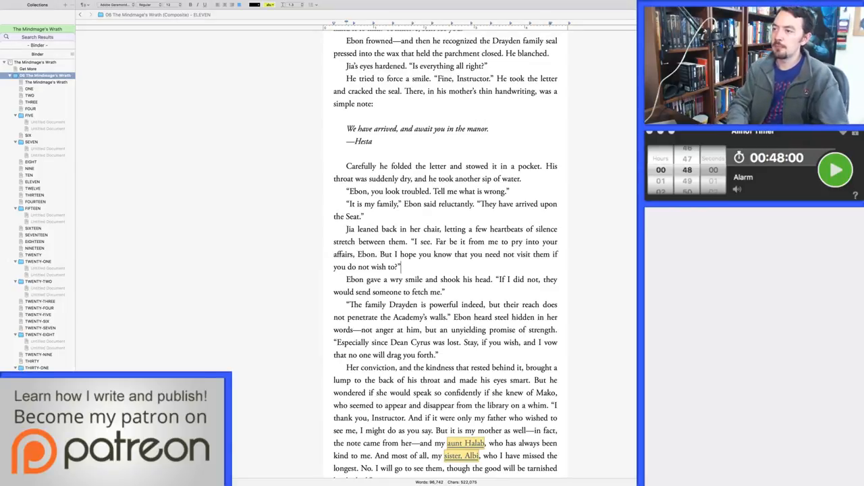
key("shift+Left")
type(".")
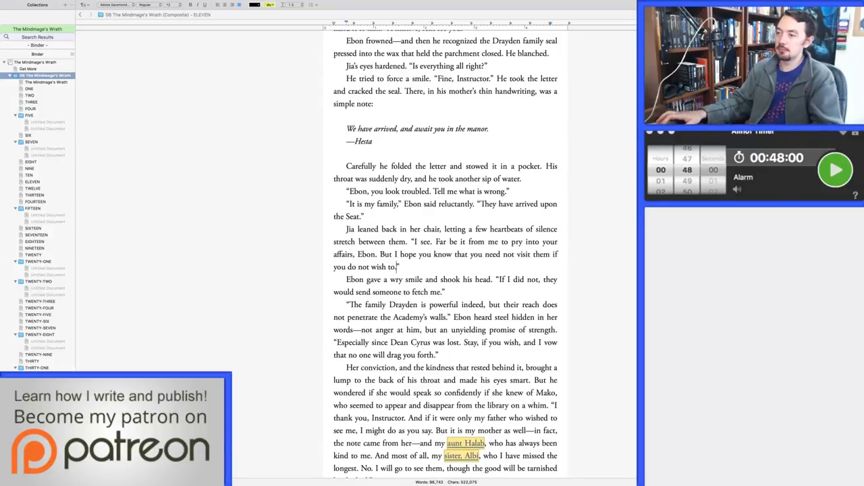
Step: Replace "wish" with "like" in Jia's line so it reads "You may go now, if you like."
scroll(446, 254, "down", 10)
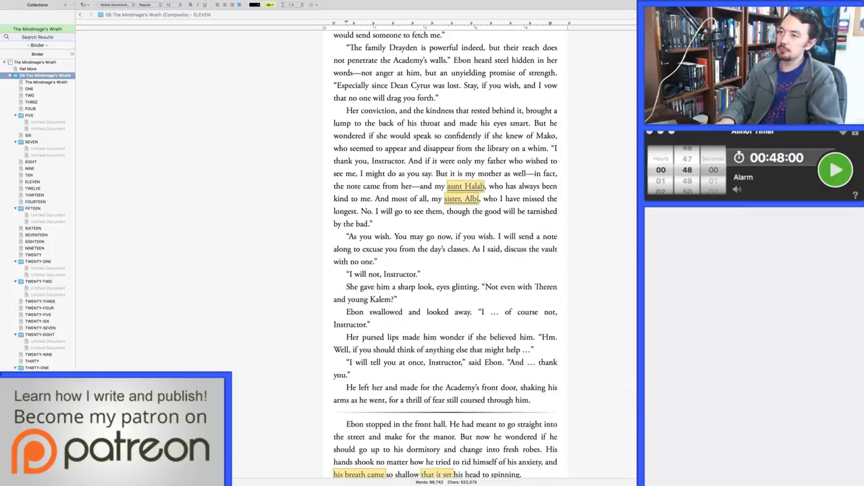
key("Up")
key("Up")
key("Up")
key("Up")
key("Up")
key("Up")
key("Up")
key("Up")
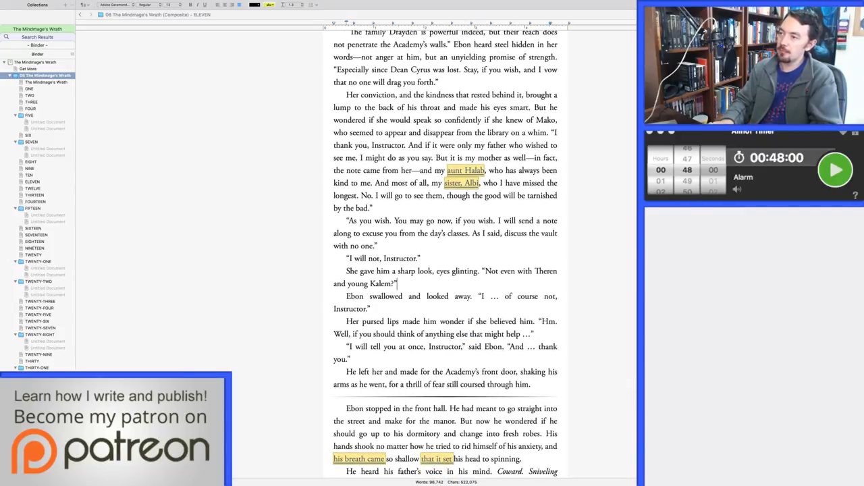
key("alt+Right")
key("alt+Right")
key("alt+Right")
key("alt+Right")
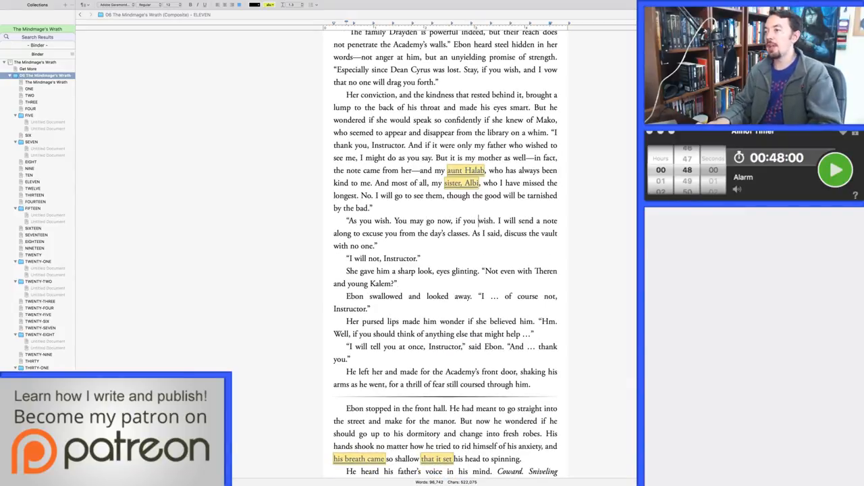
key("alt+shift+Right")
type("like")
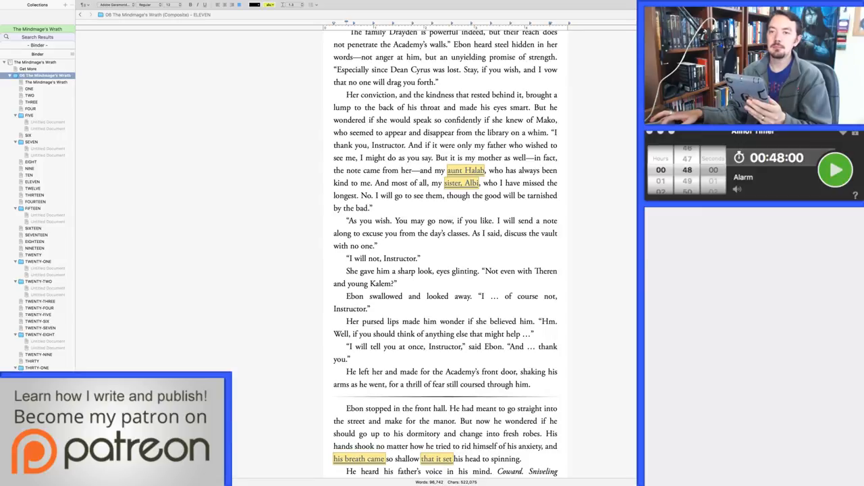
Step: Open chapter TWELVE and replace "glowed" with "shone" in the sentence about the sun behind thin clouds
left_click(44, 76)
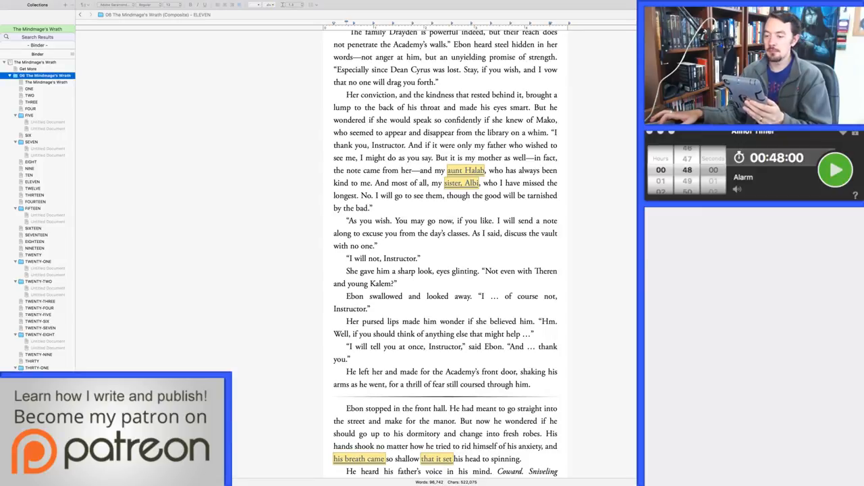
left_click(33, 188)
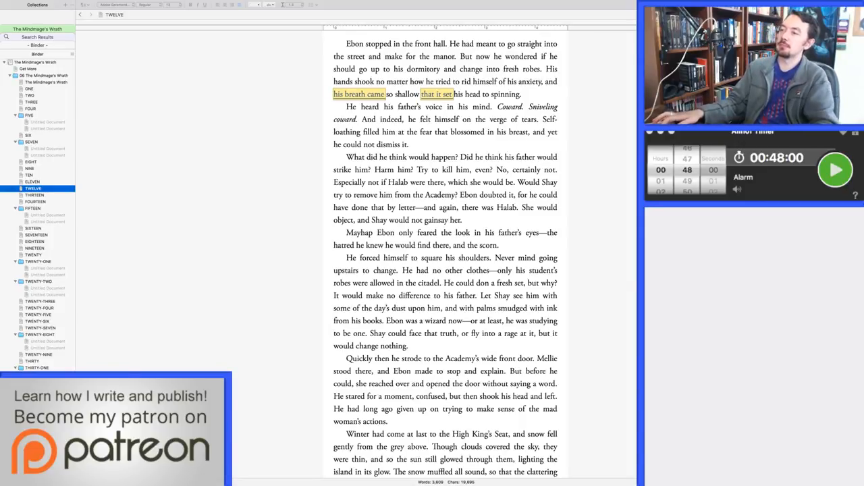
left_click(441, 283)
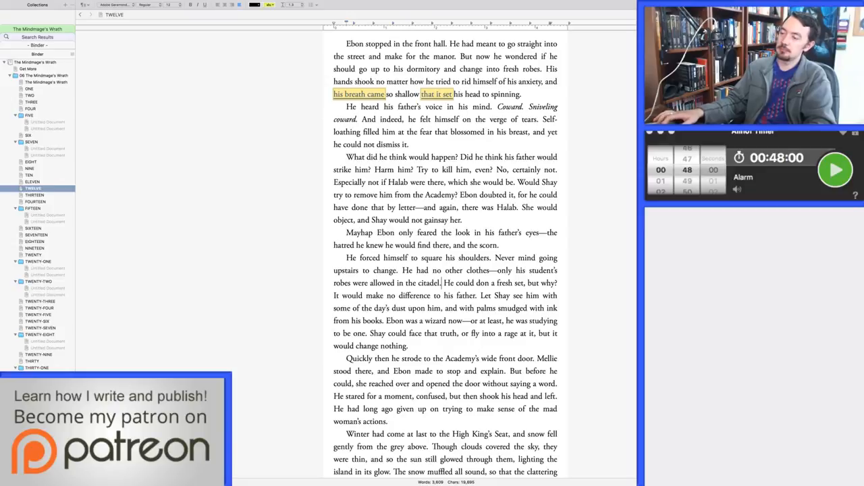
scroll(442, 284, "down", 5)
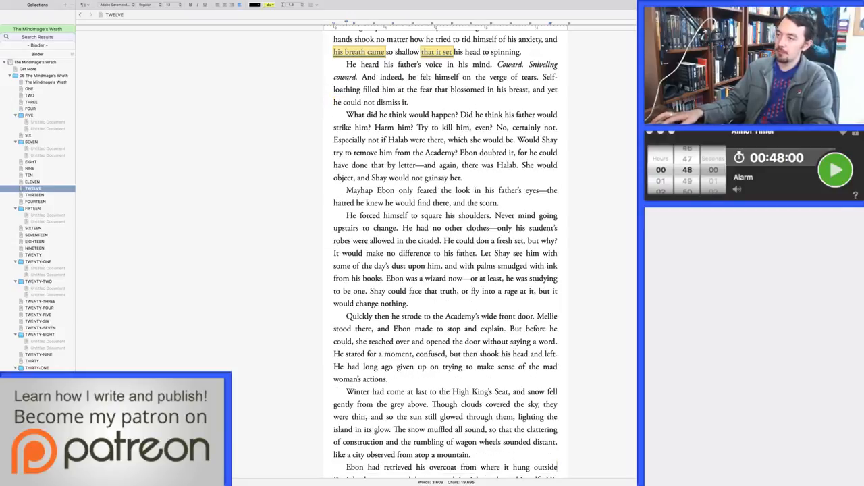
scroll(454, 287, "down", 1)
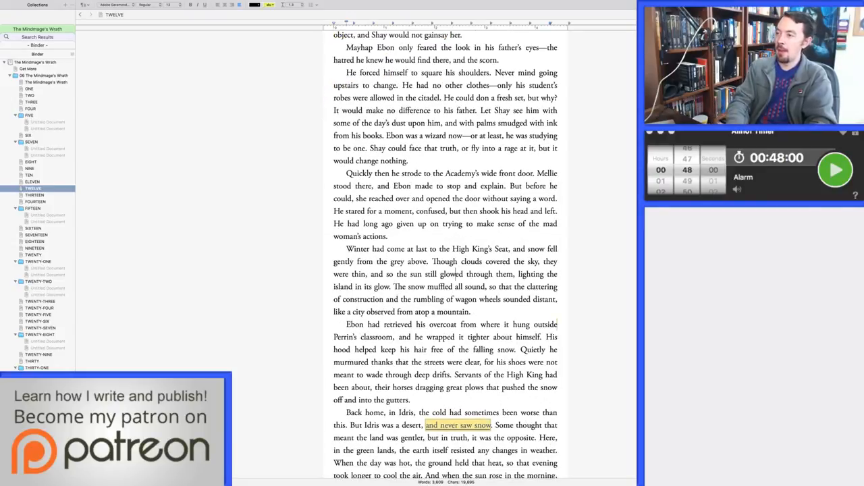
double_click(462, 274)
type("shone")
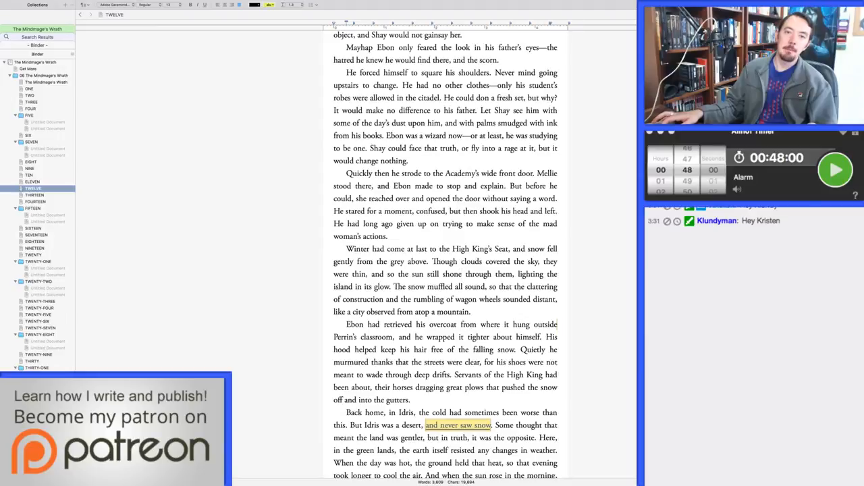
Step: Set the countdown timer to 19 minutes and start it
scroll(687, 170, "up", 11)
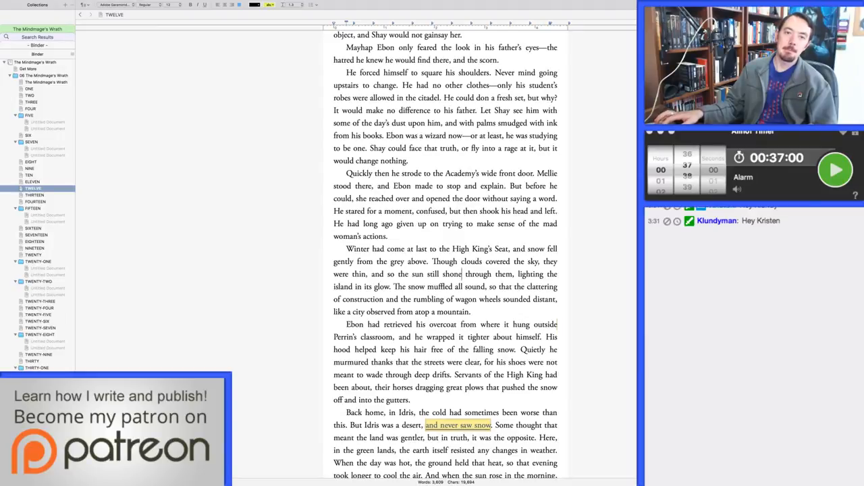
scroll(687, 170, "up", 8)
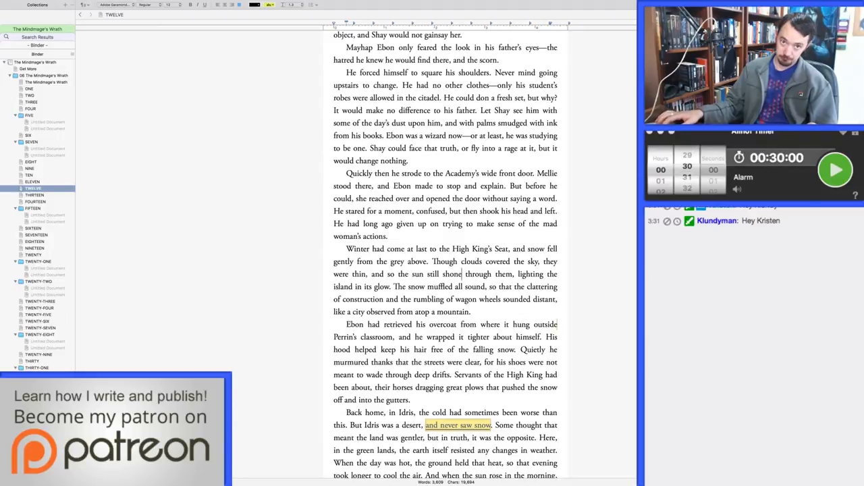
scroll(687, 170, "up", 6)
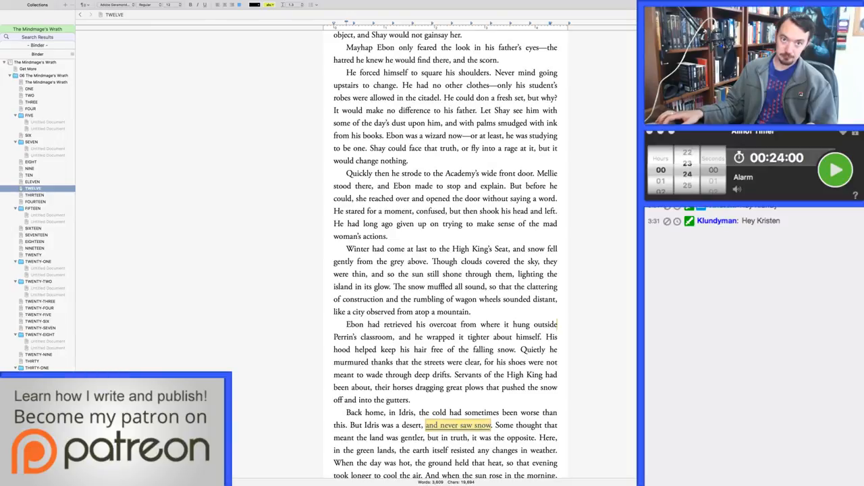
scroll(687, 171, "up", 2)
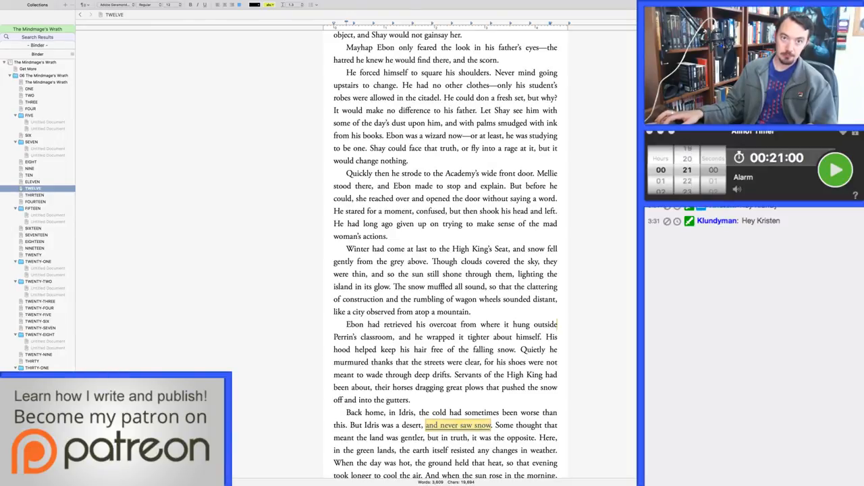
scroll(688, 171, "up", 1)
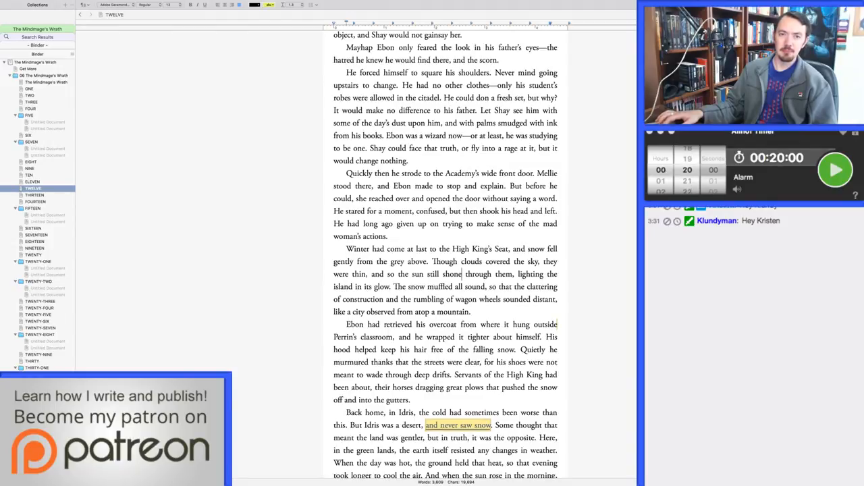
scroll(687, 171, "up", 1)
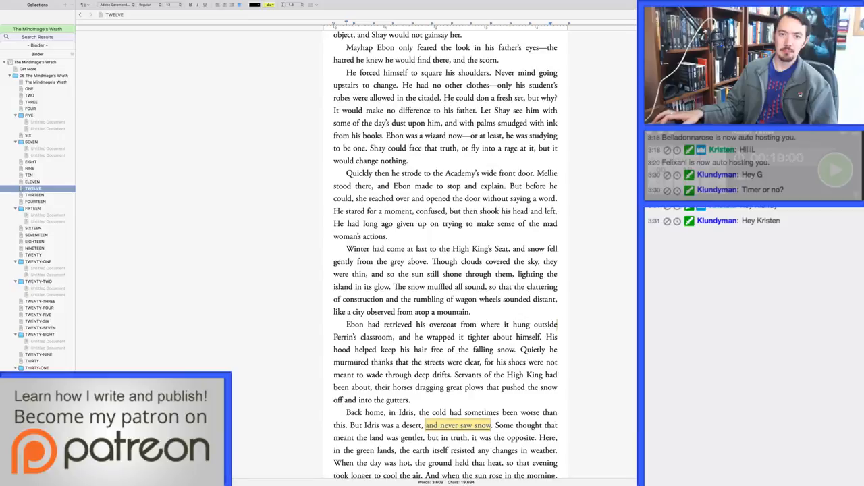
left_click(835, 169)
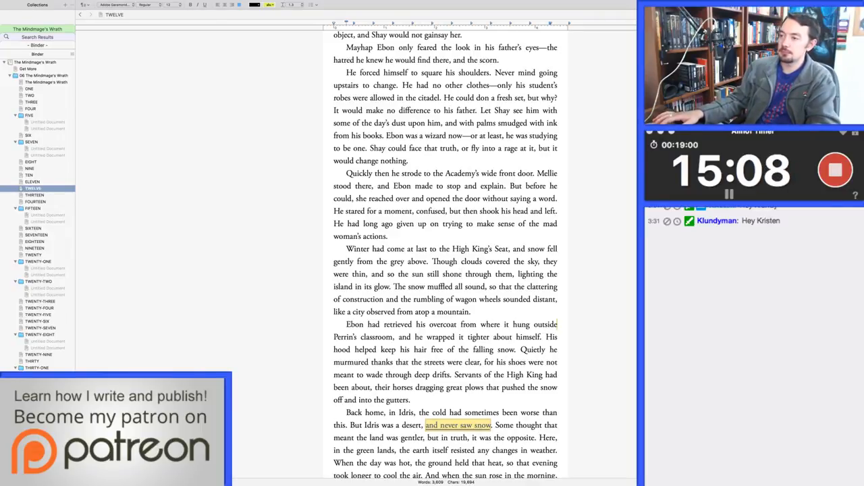
Step: Change "skyward" to "skywards" in the sentence where Albi sighs and looks up as though searching for strength
scroll(446, 257, "down", 10)
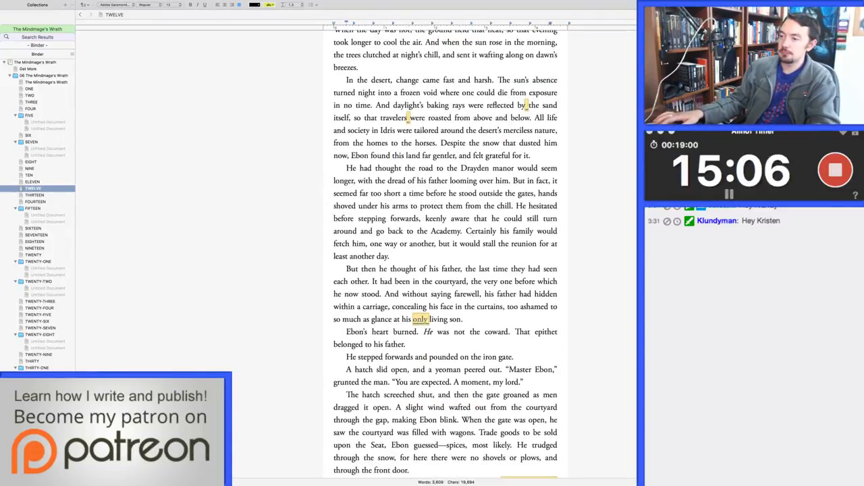
scroll(446, 256, "down", 20)
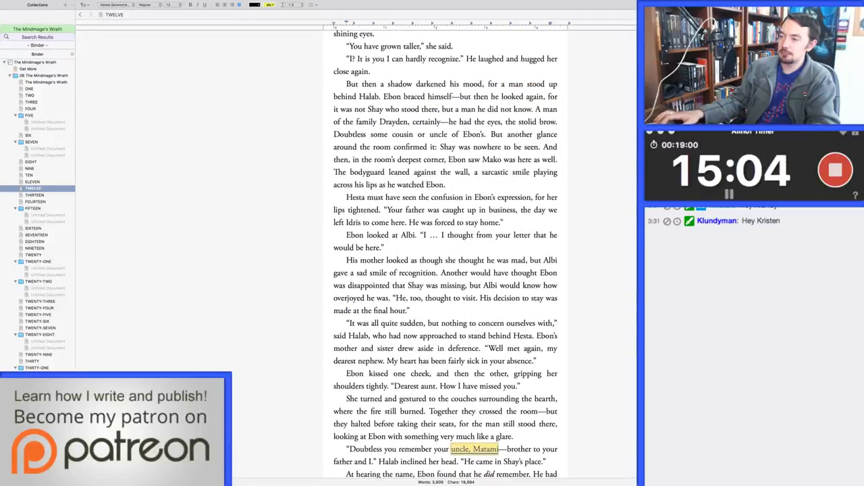
scroll(446, 256, "down", 20)
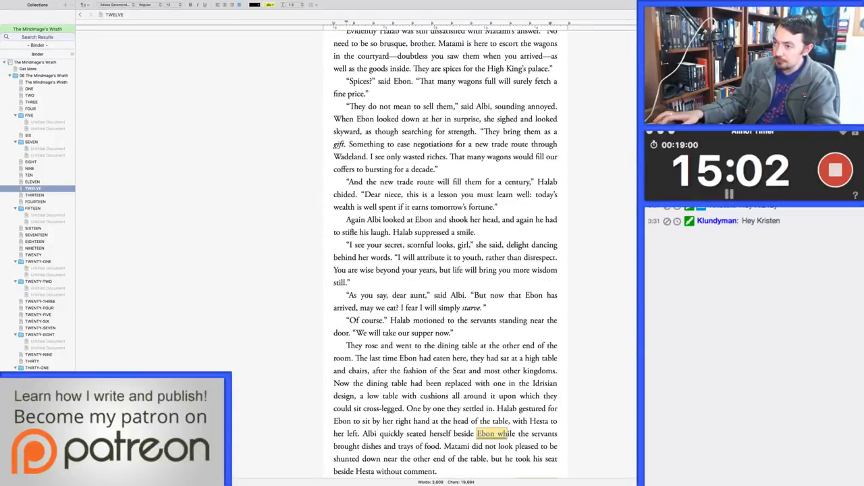
scroll(446, 257, "down", 2)
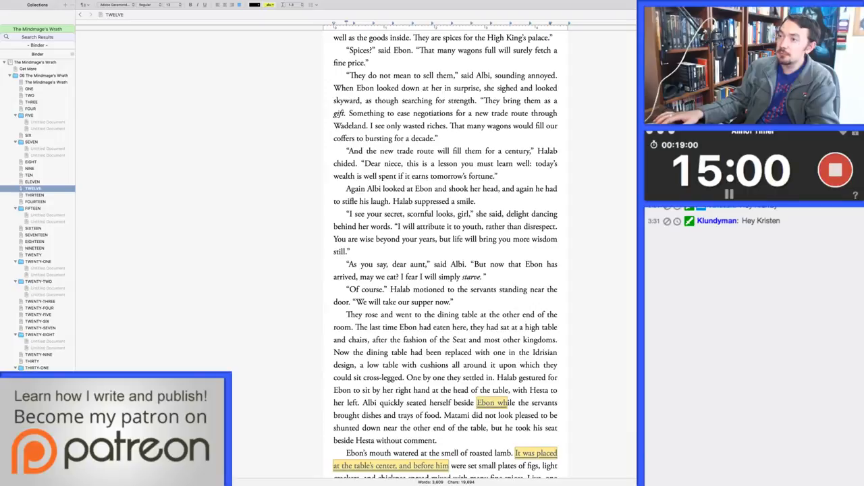
scroll(446, 256, "up", 5)
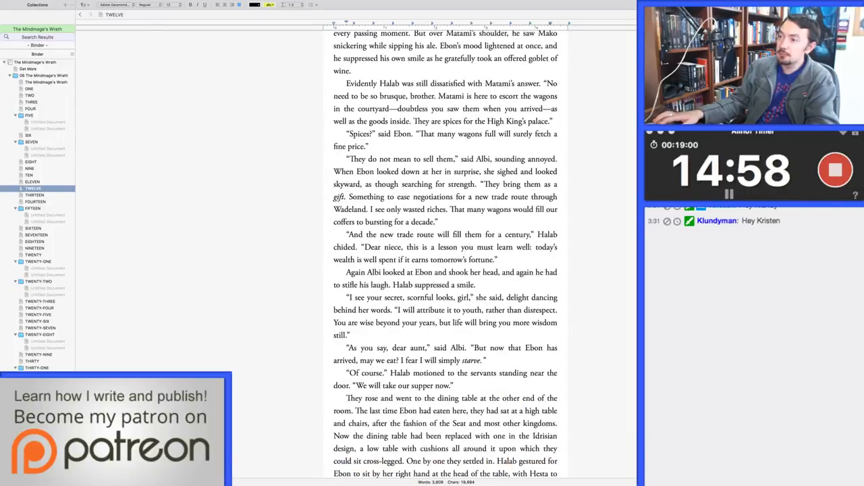
scroll(445, 257, "up", 4)
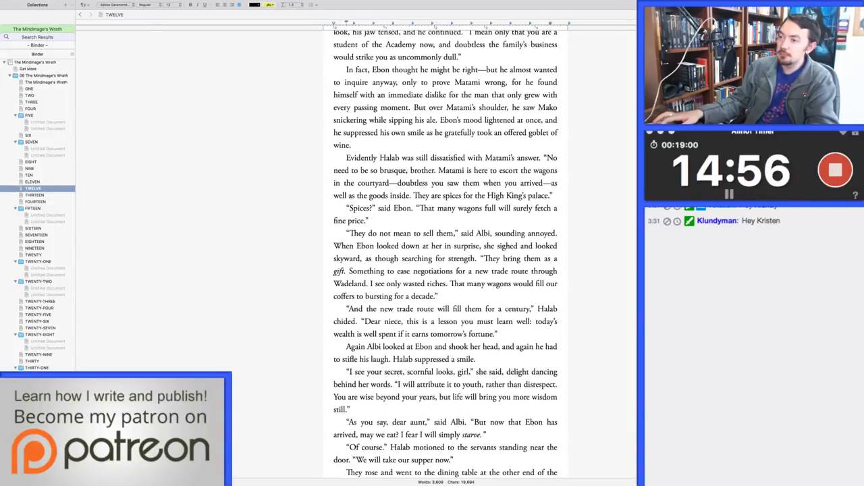
left_click(362, 258)
type("s")
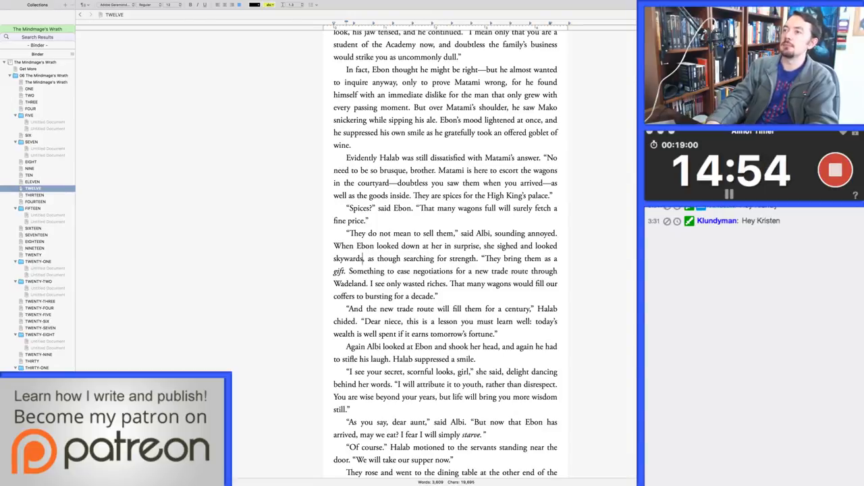
Step: Read through chapter TWELVE's family reunion and supper scene, as far as the conversation about Ebon's studies at the Academy
scroll(446, 257, "up", 15)
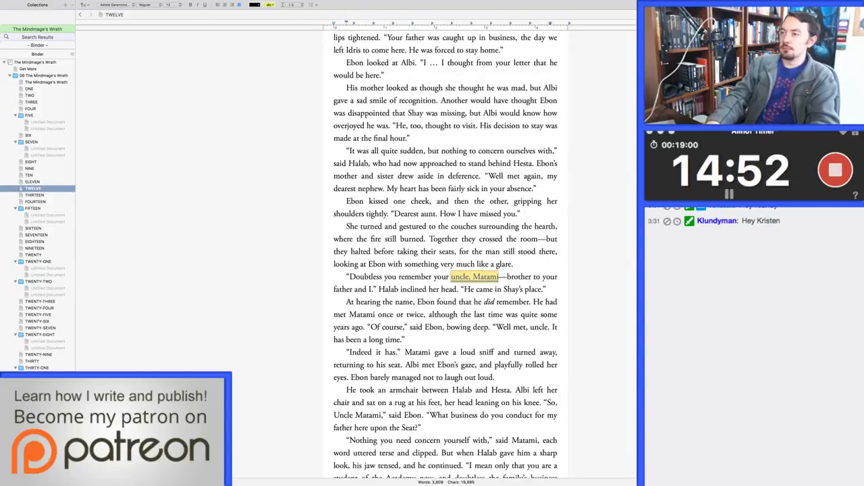
scroll(446, 257, "down", 15)
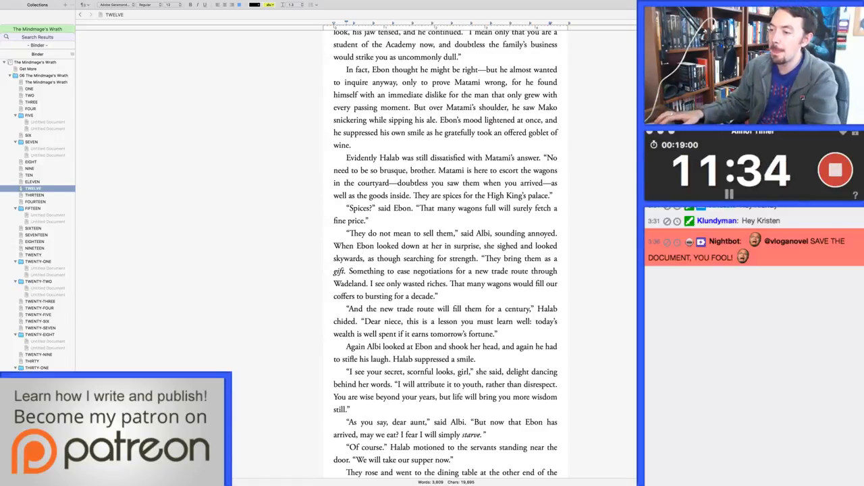
scroll(446, 257, "down", 8)
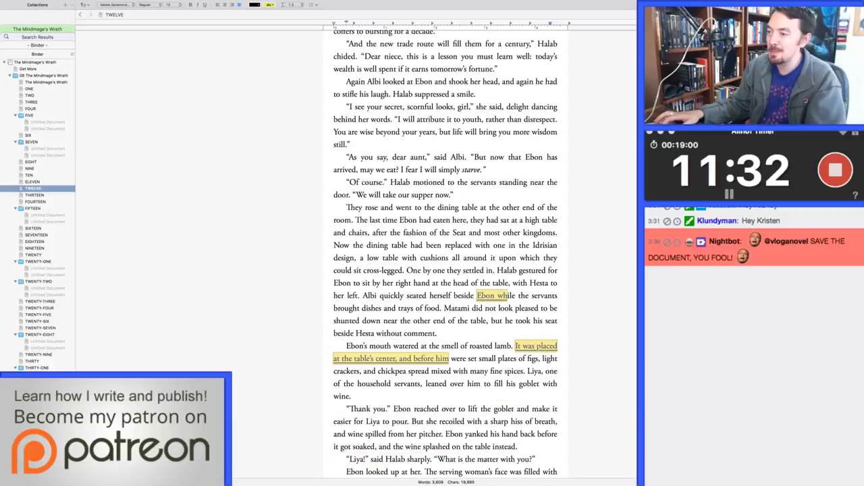
scroll(445, 257, "down", 3)
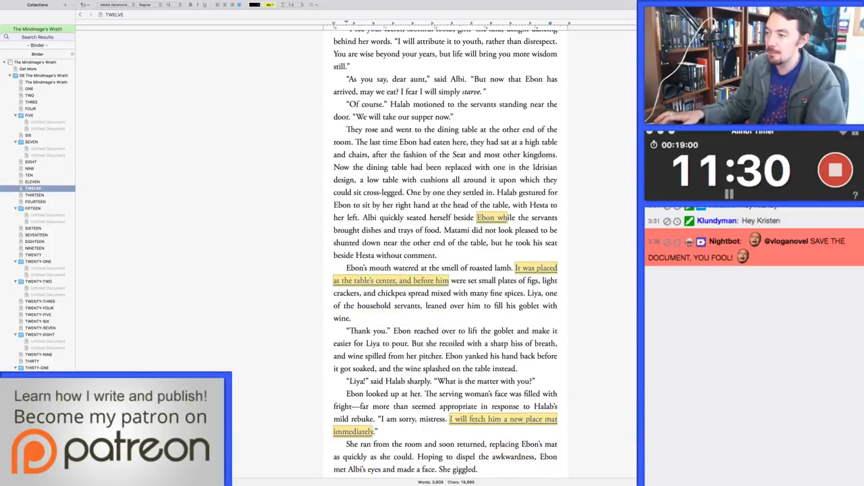
scroll(484, 402, "down", 9)
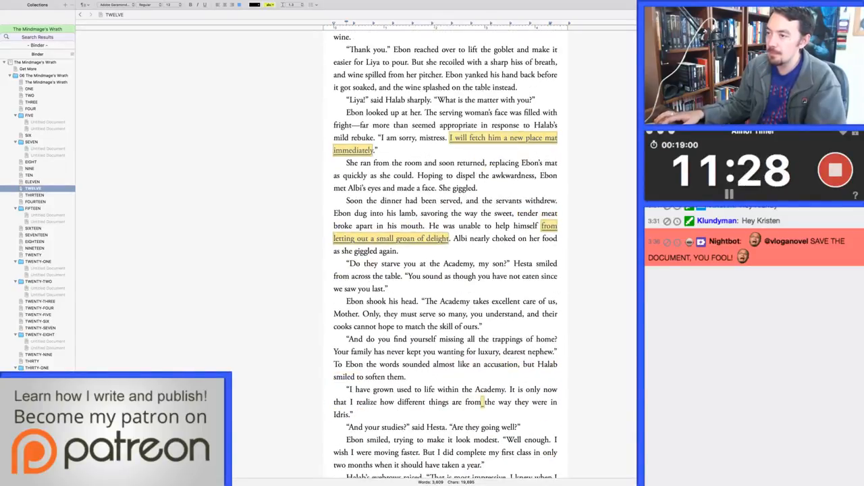
scroll(445, 256, "down", 4)
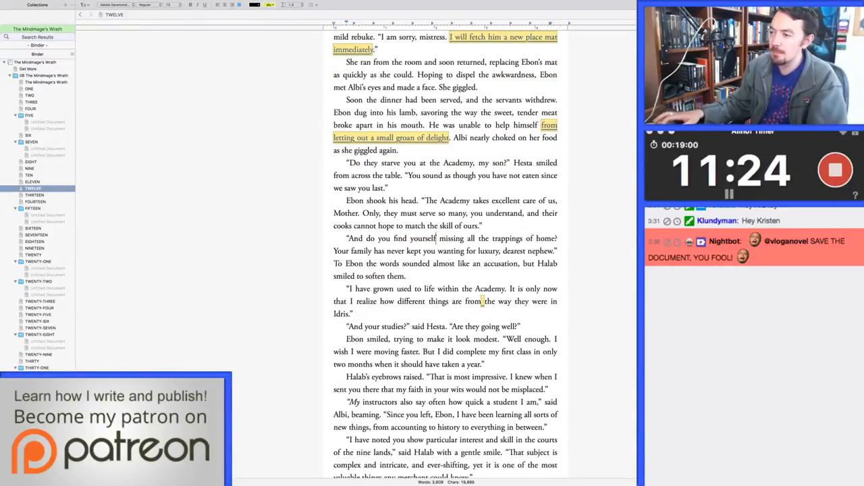
key("Down")
key("Down")
key("Down")
scroll(446, 256, "down", 6)
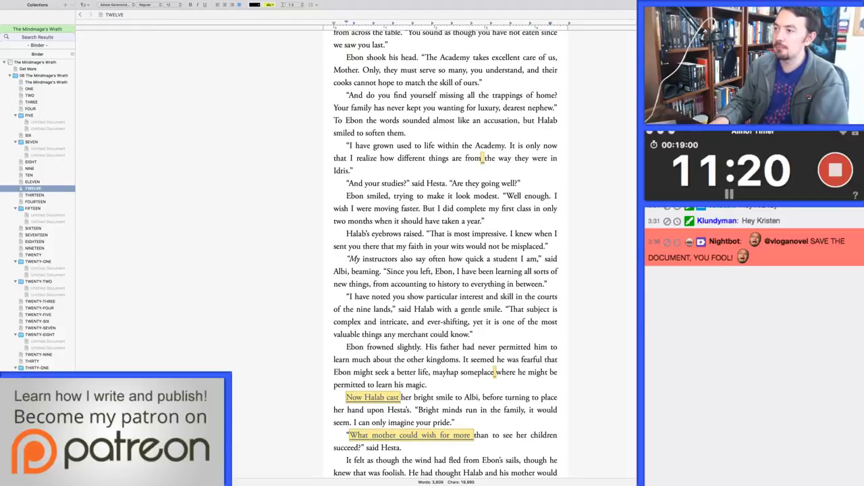
Step: After Ebon's line about completing his first class, add "A thought came to him, sudden and perhaps mad, but he went on with it."
left_click(485, 222)
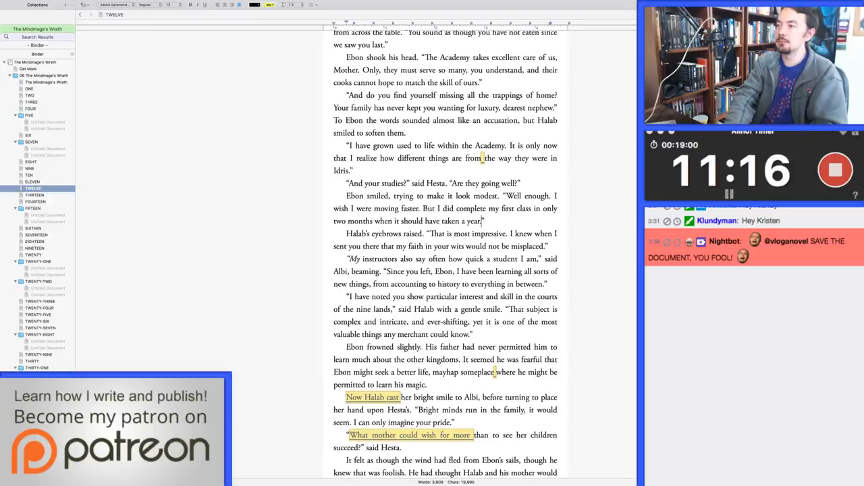
type("A thoug")
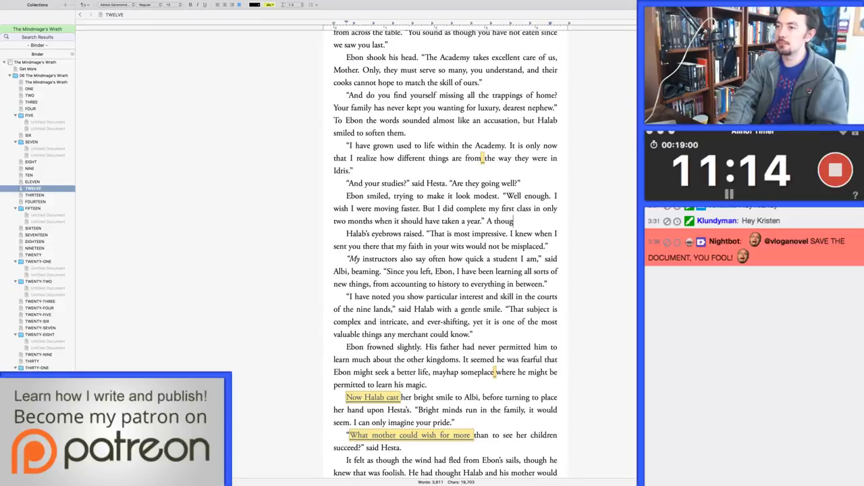
type("ht came to him, sudden and perhams")
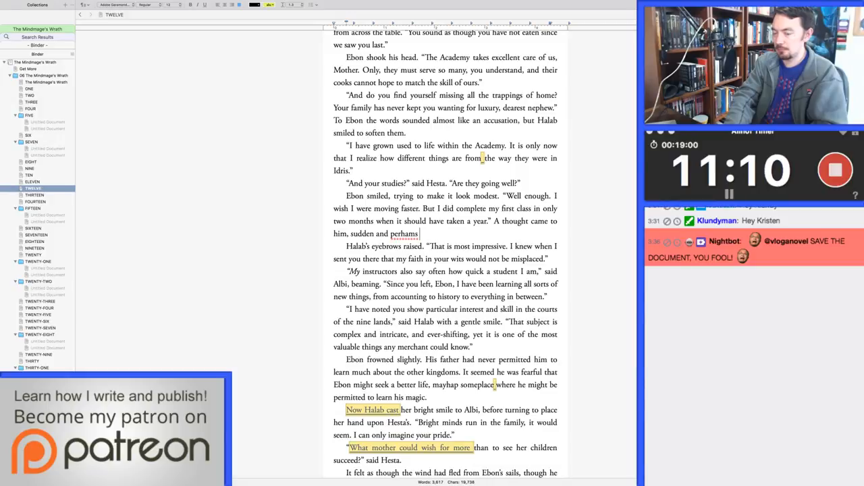
key("BackSpace")
type("ps mad, ")
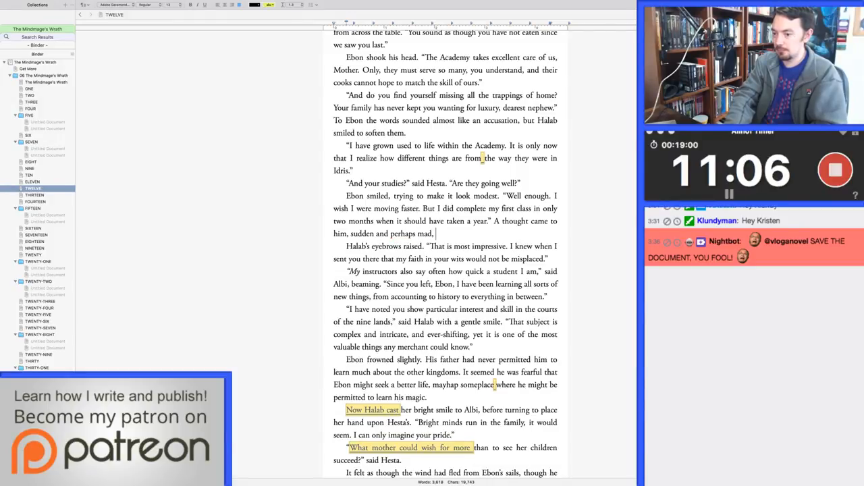
type("but he")
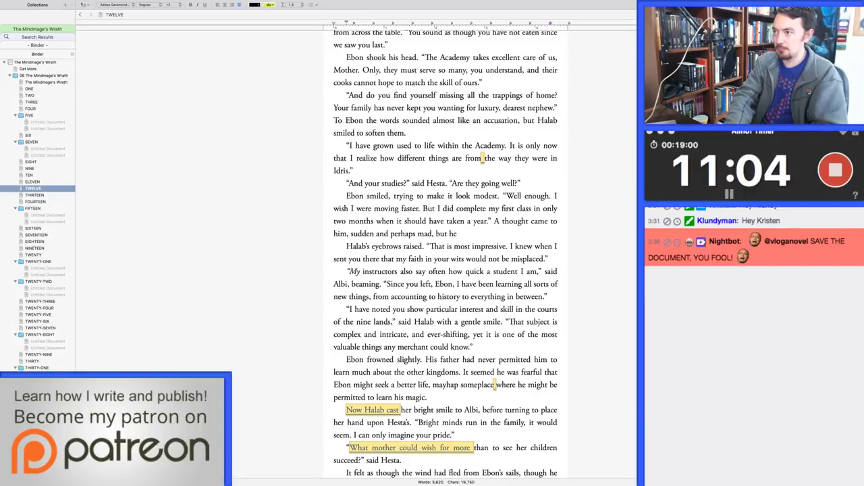
type(" went on with it. \"I could")
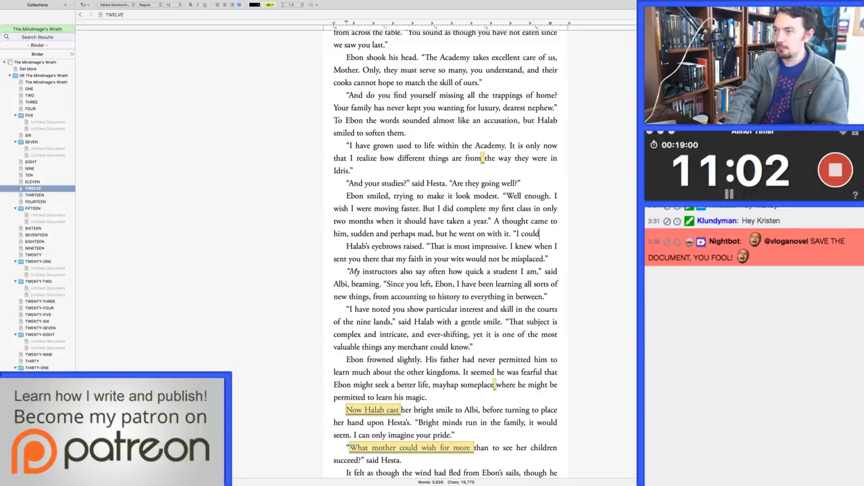
Step: Complete Ebon's added dialogue so it reads "I could show you a spell, if you wished. A small one only."
type(" show you a spell")
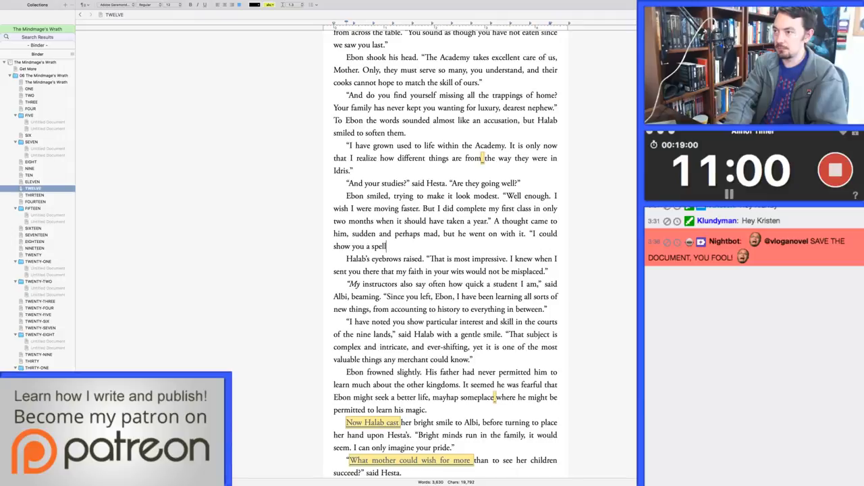
type(", if you wished.")
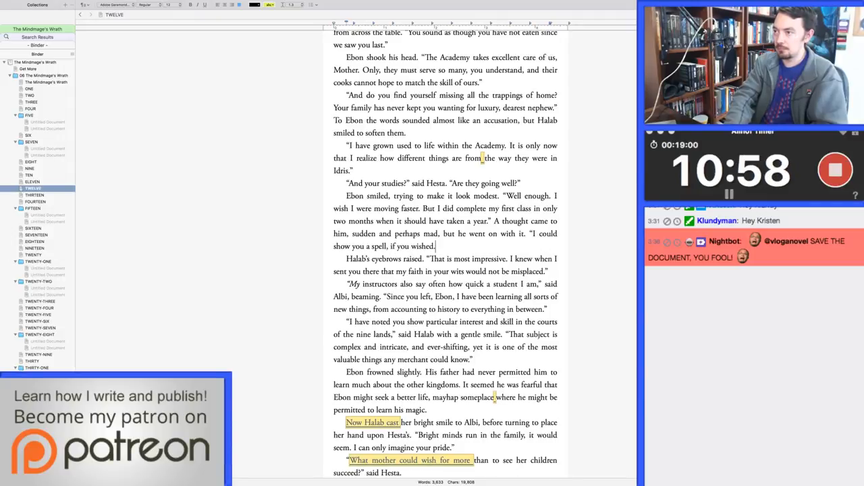
type(" A small one only")
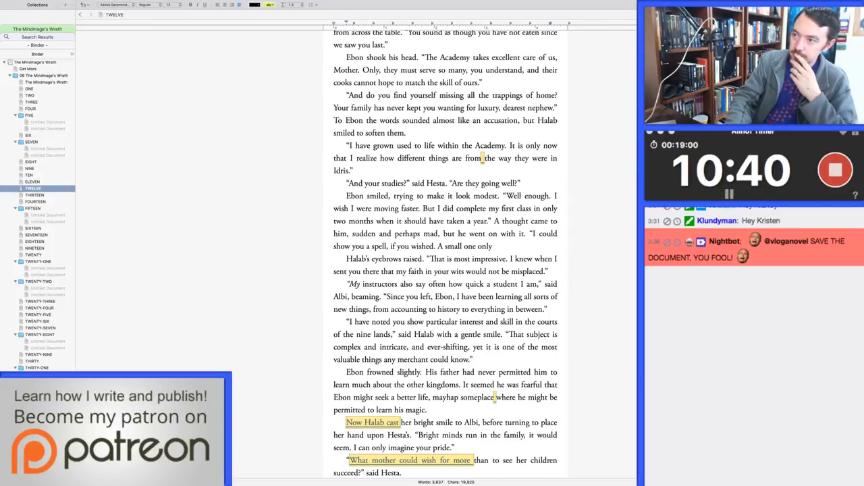
type(".")
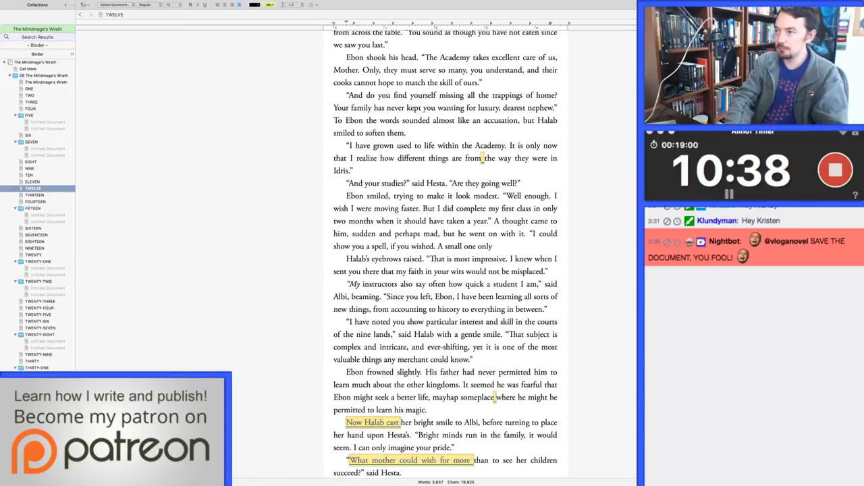
type("\"")
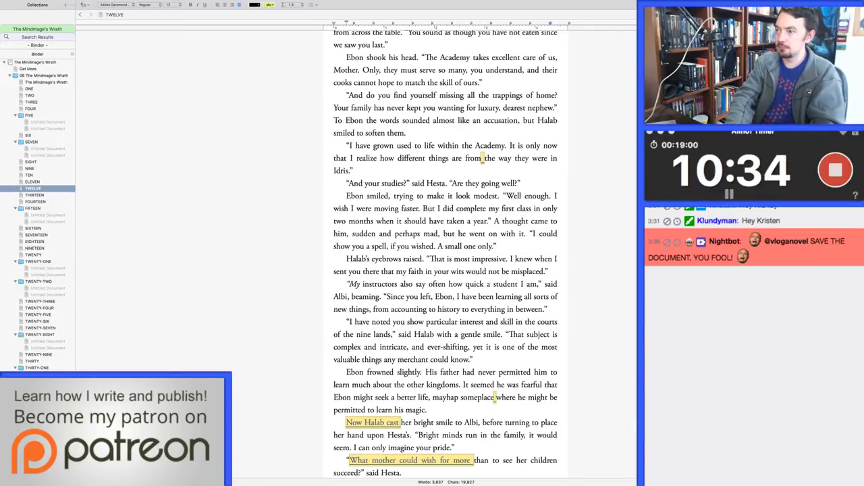
Step: Start a new paragraph after Ebon's spell offer reading "Albi's eyes shone, and Halab gave an indulgent smile."
key("Return")
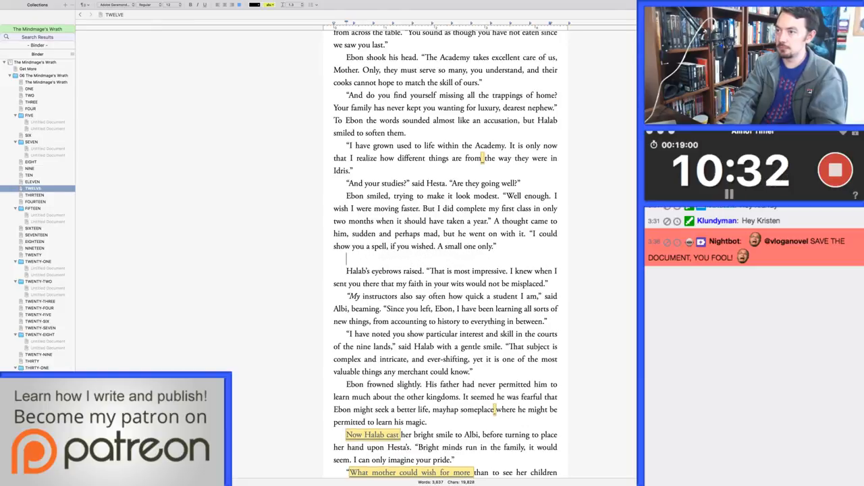
type("Albi's eyes shone,")
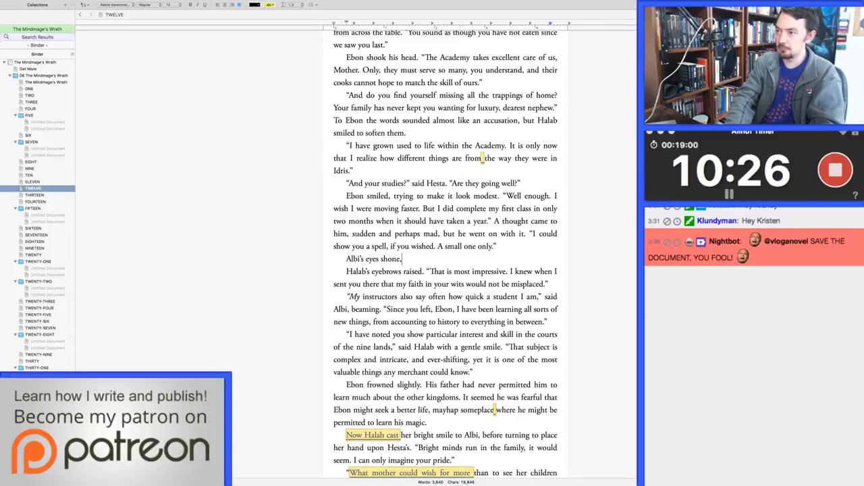
type(" a")
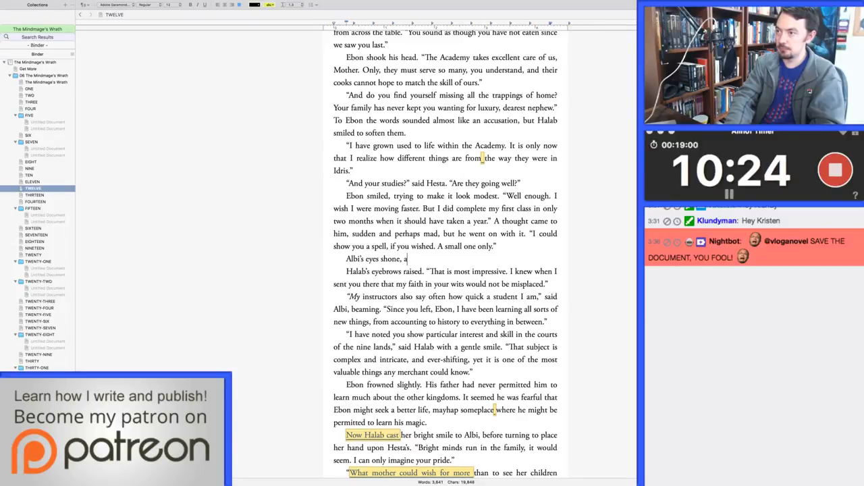
type("nd Halab g")
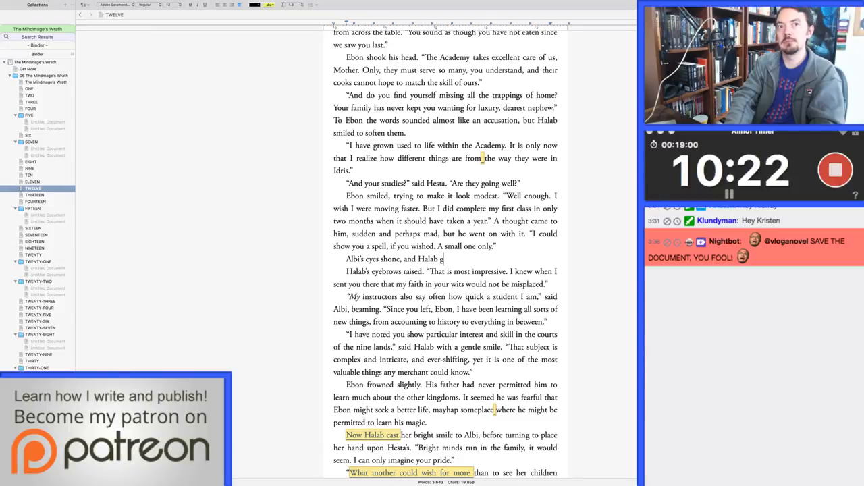
type("ave a")
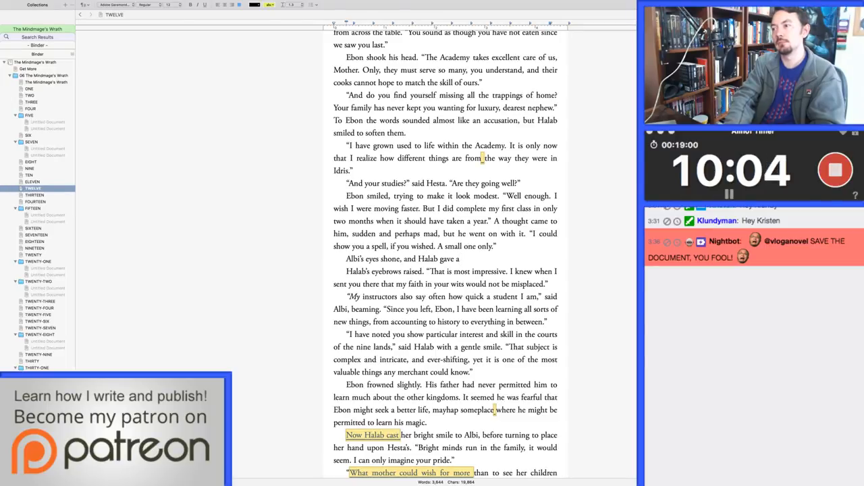
type("n indulgent smile. b")
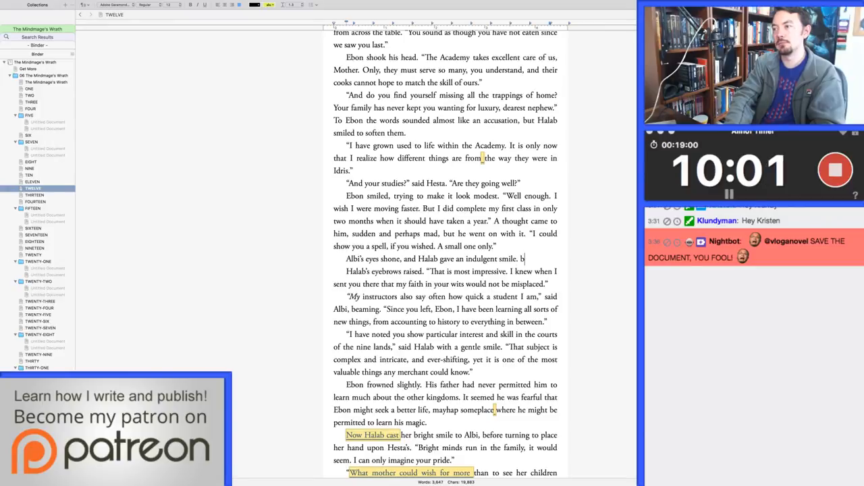
Step: Continue Albi and Halab's reaction paragraph with "But Mother's eyes widened, and for some reason she looked at Matami with what looked like fear."
key("BackSpace")
type("But ")
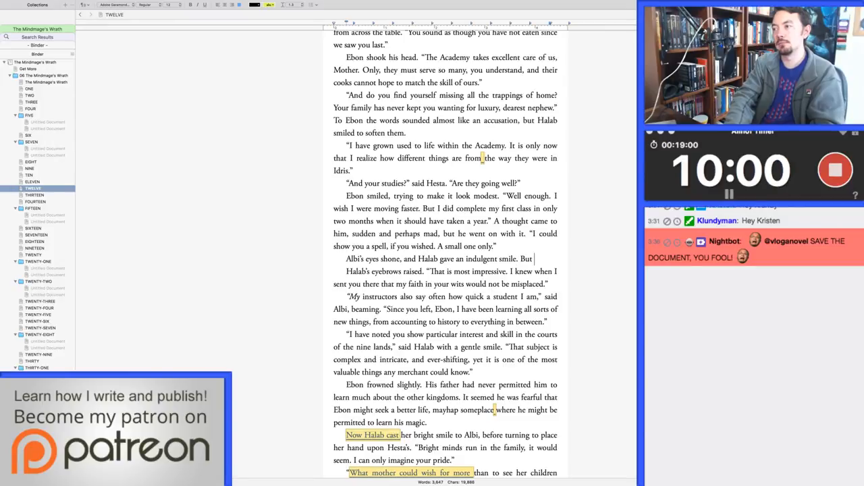
type("Mother's")
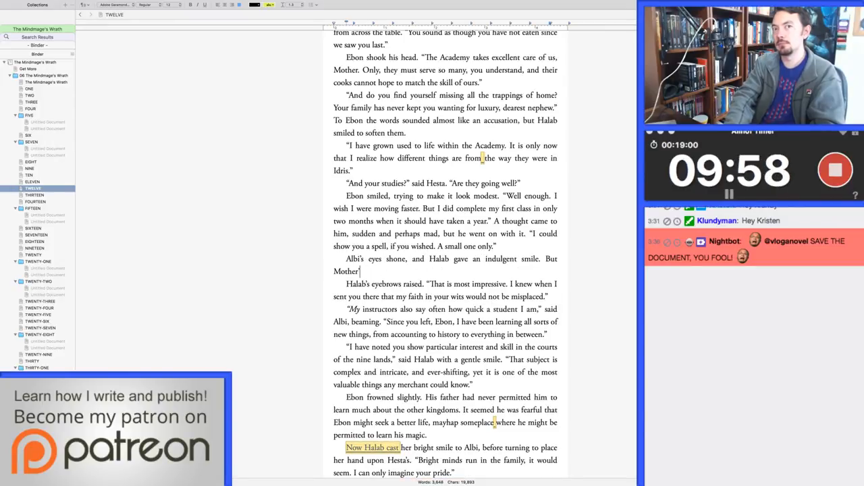
type(" eyes")
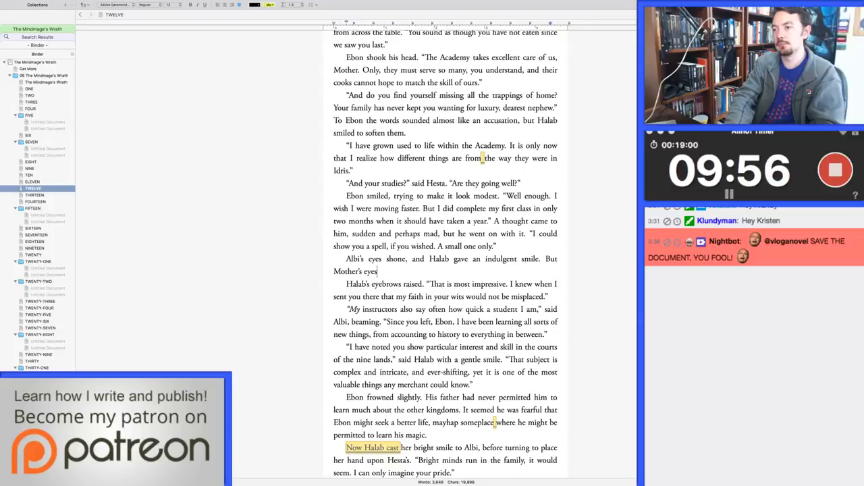
type(" widened, and she looked")
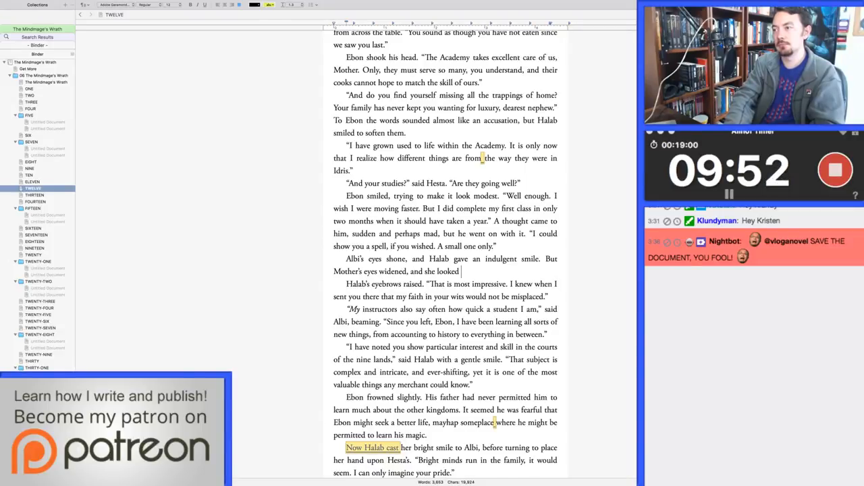
key("BackSpace")
key("BackSpace")
key("BackSpace")
key("BackSpace")
key("BackSpace")
key("BackSpace")
key("BackSpace")
key("BackSpace")
key("BackSpace")
key("BackSpace")
key("BackSpace")
type("for some reason ")
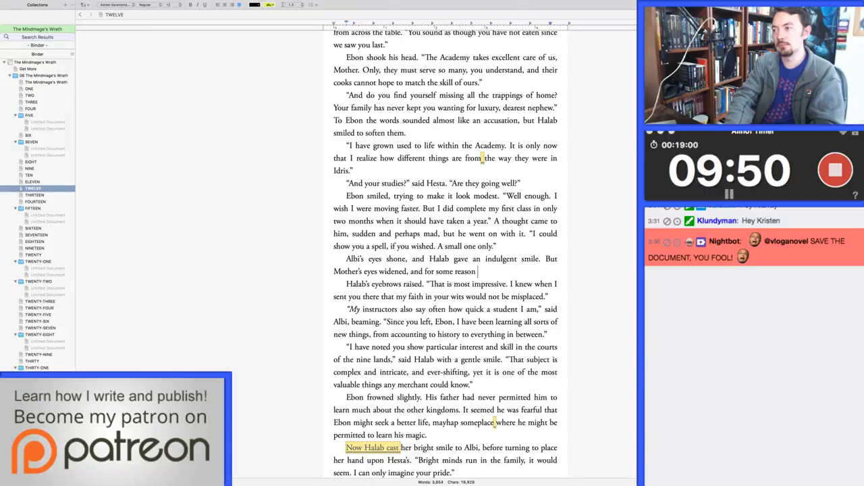
type("she ")
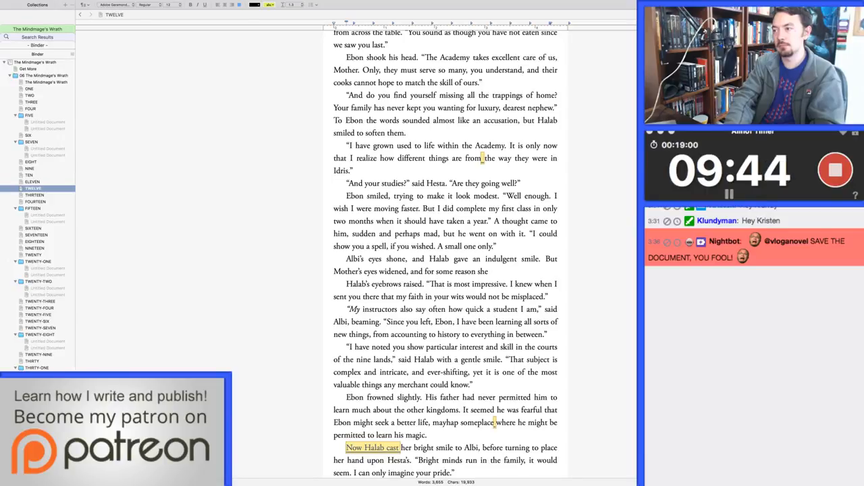
type("looked at Matami")
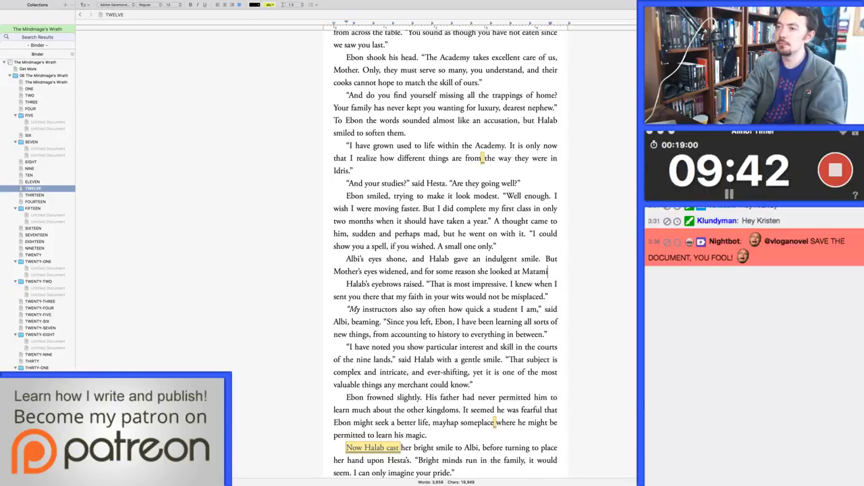
type(" with what looked ")
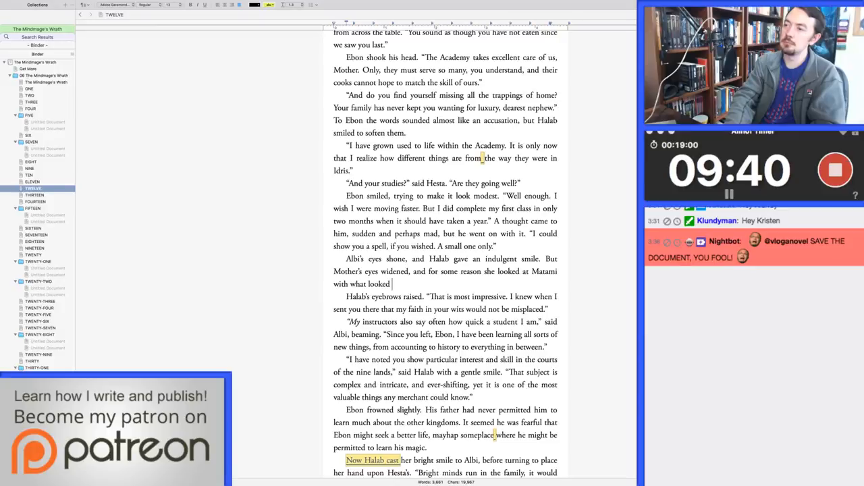
type("like fear.")
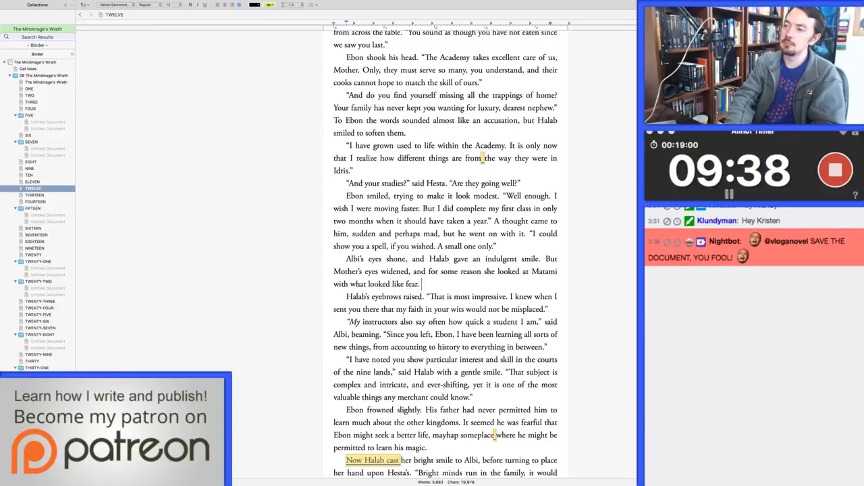
Step: Add Halab's reply as a new paragraph: “If you wish,” said Halab. “Only do not put a hole in the table, please.”
key("Return")
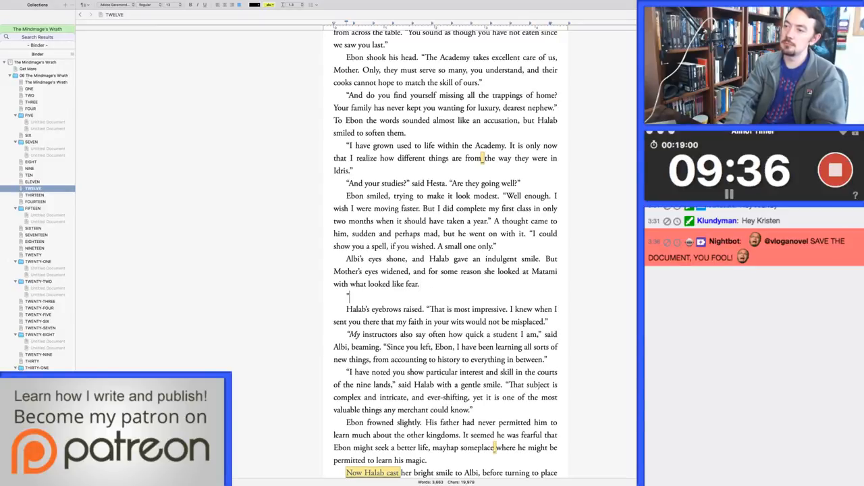
type("\"If you w")
type("ish,\" said Hal")
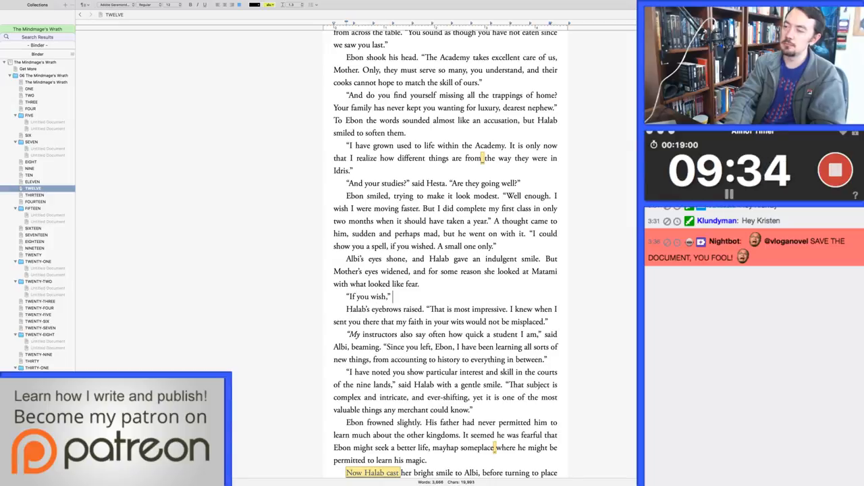
type("ab. ")
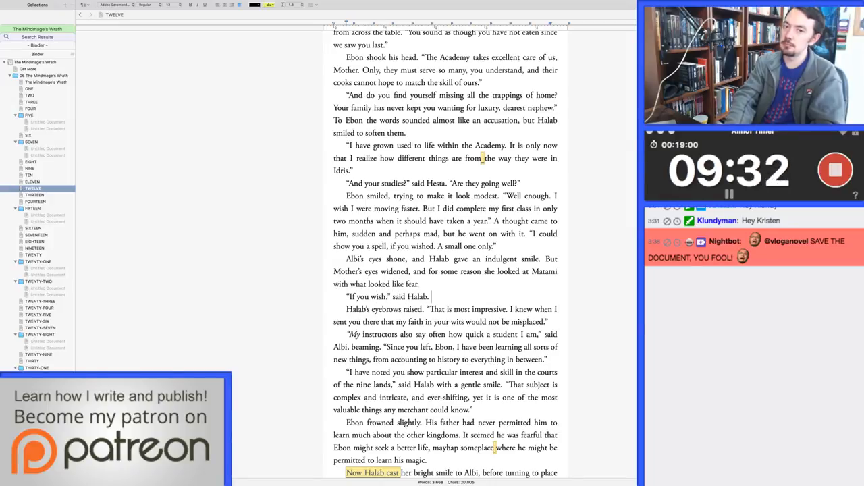
type("\"Only do not ")
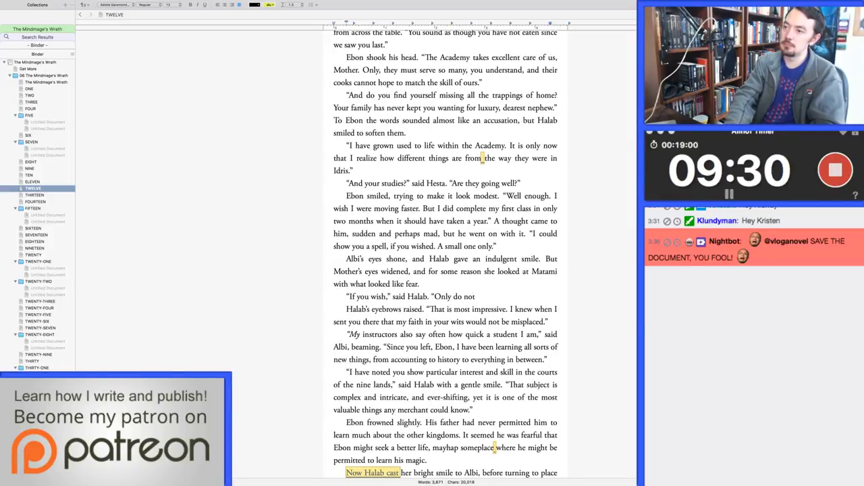
type("put a hold")
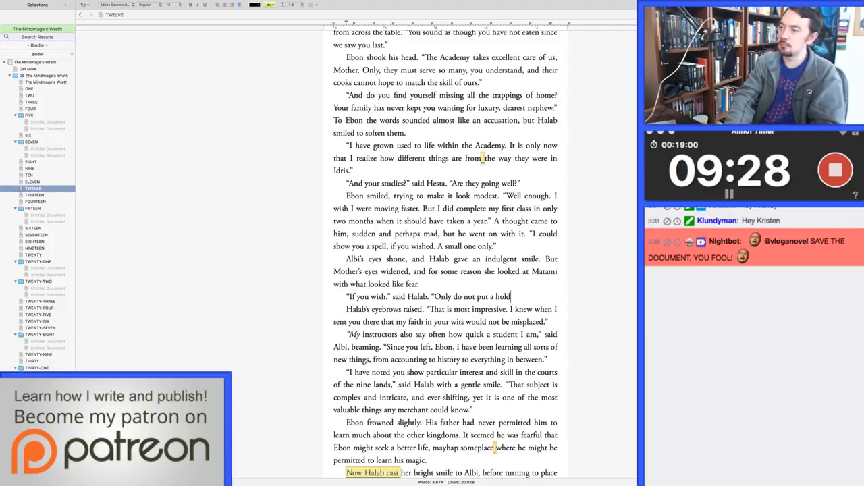
type(" in the")
key("BackSpace")
key("BackSpace")
key("BackSpace")
key("BackSpace")
key("BackSpace")
key("BackSpace")
key("BackSpace")
key("BackSpace")
type("e i")
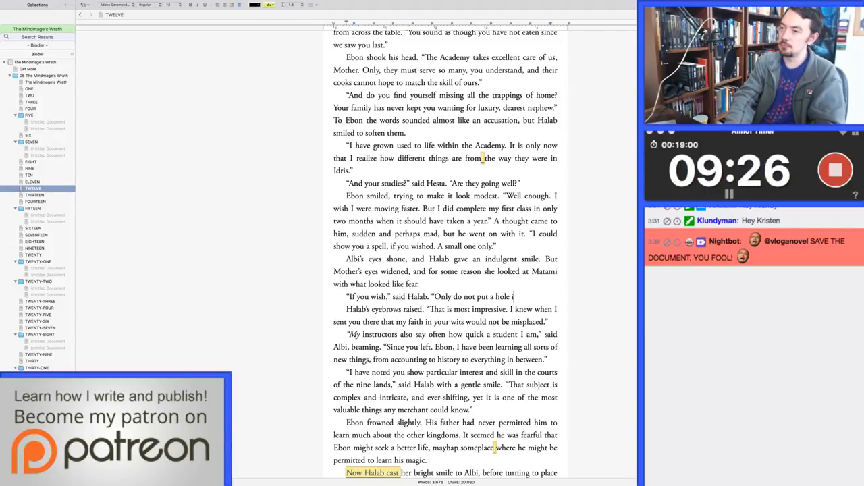
type("n the table, please.\"")
Step: Add Ebon's answer as a new paragraph: “Of course not,” said Ebon, shaking off his worry at Mother's expression
key("Return")
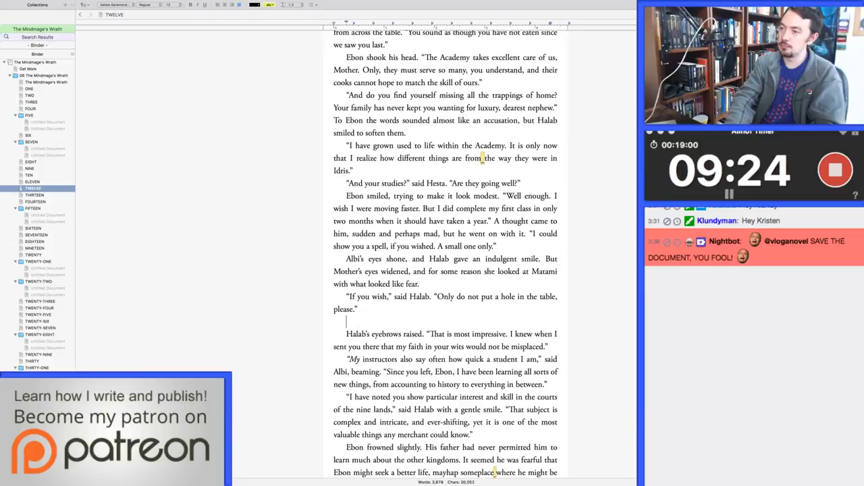
type("\"Of course not")
type(",\" ")
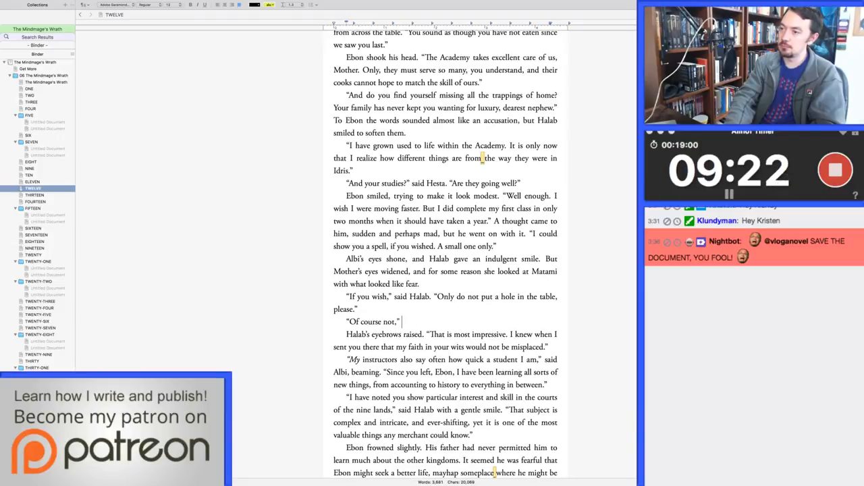
type("said Ebon, shaking o")
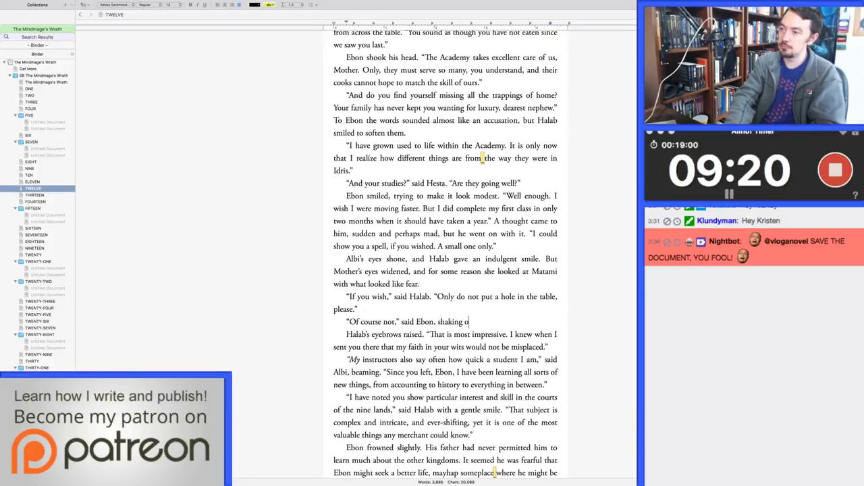
type("ff his worry at Moth")
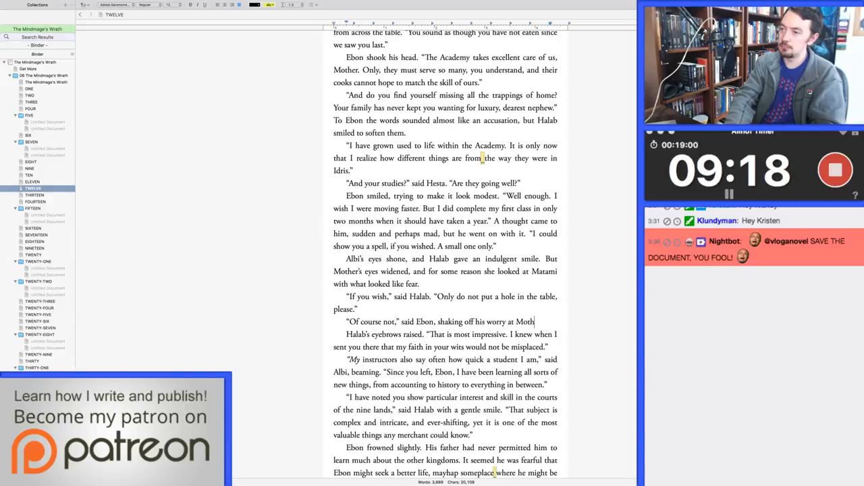
type("er's expression. ")
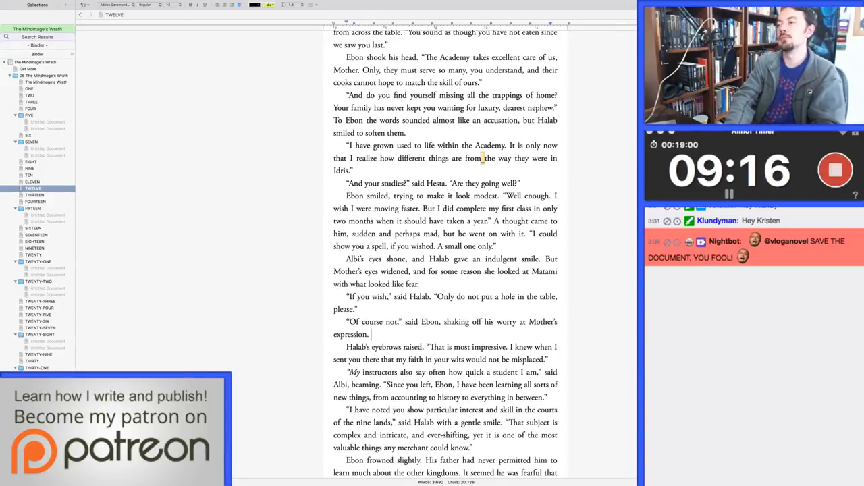
Step: Follow Ebon's answer with the sentence "He picked up an empty wooden cup from the table."
type("He took a wooden")
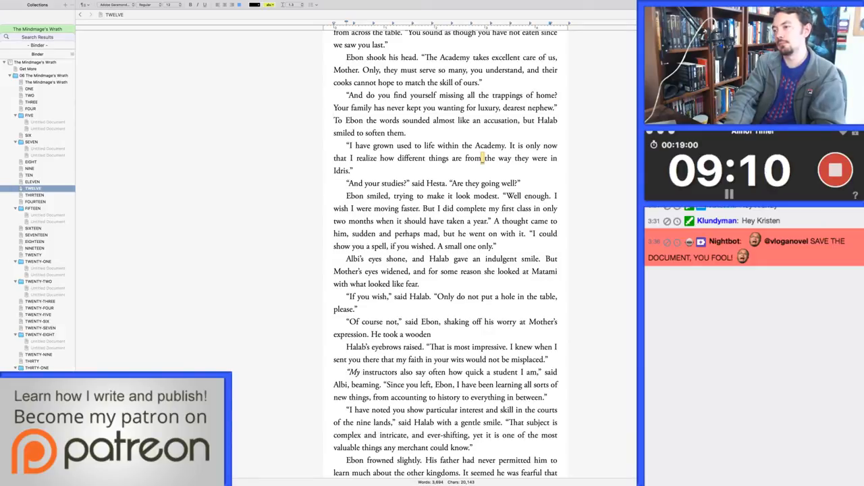
type("cup")
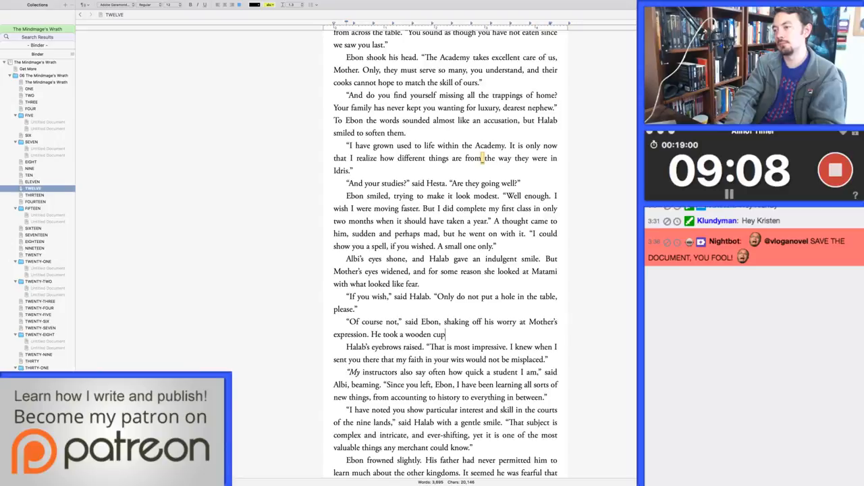
type("from")
key("BackSpace")
key("BackSpace")
key("BackSpace")
key("BackSpace")
key("BackSpace")
key("BackSpace")
key("BackSpace")
key("BackSpace")
key("BackSpace")
key("BackSpace")
key("BackSpace")
key("BackSpace")
key("BackSpace")
key("BackSpace")
key("BackSpace")
key("BackSpace")
key("BackSpace")
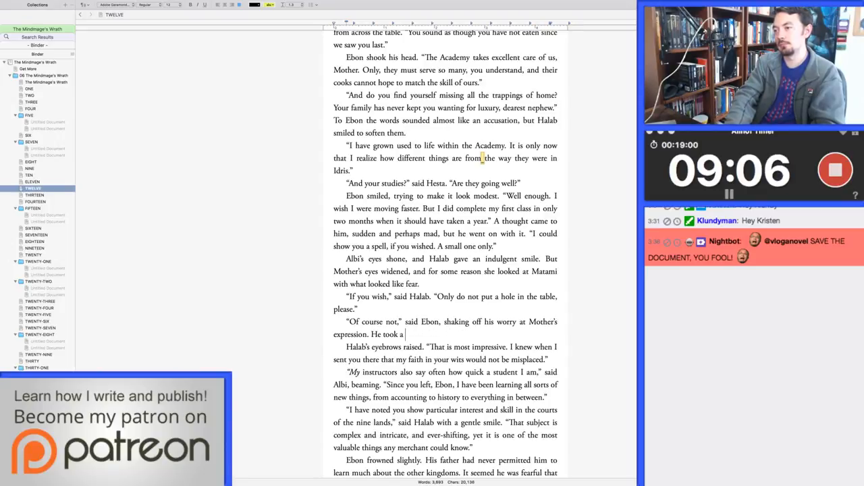
type("n empty woo")
key("BackSpace")
key("BackSpace")
key("BackSpace")
key("BackSpace")
key("BackSpace")
key("BackSpace")
key("BackSpace")
key("BackSpace")
key("BackSpace")
key("BackSpace")
key("BackSpace")
key("BackSpace")
key("BackSpace")
key("BackSpace")
key("BackSpace")
key("BackSpace")
key("BackSpace")
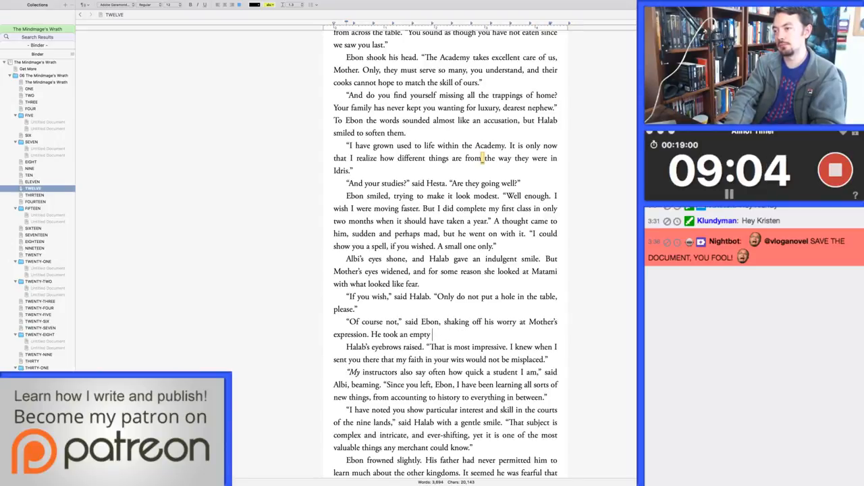
type("picked up an empty wooden cup ")
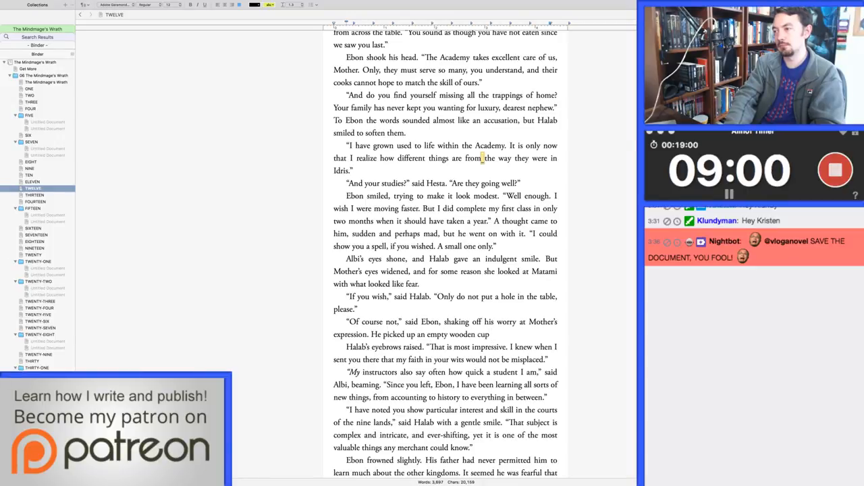
type("from the ")
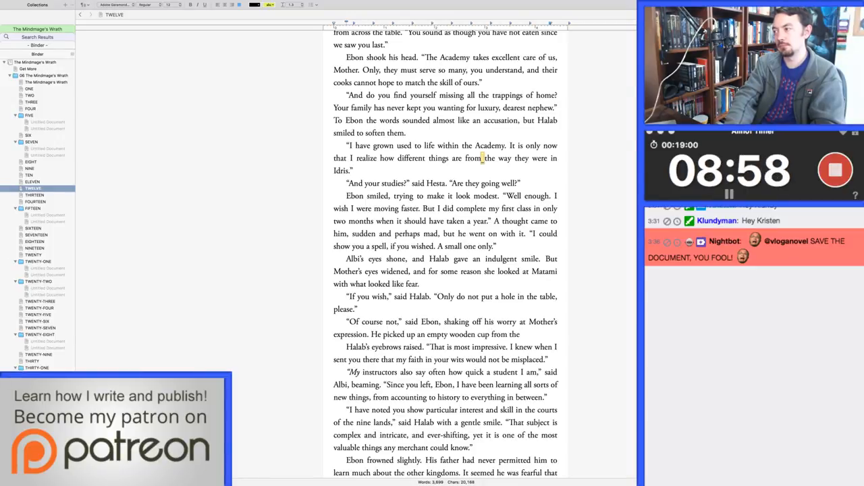
type("table")
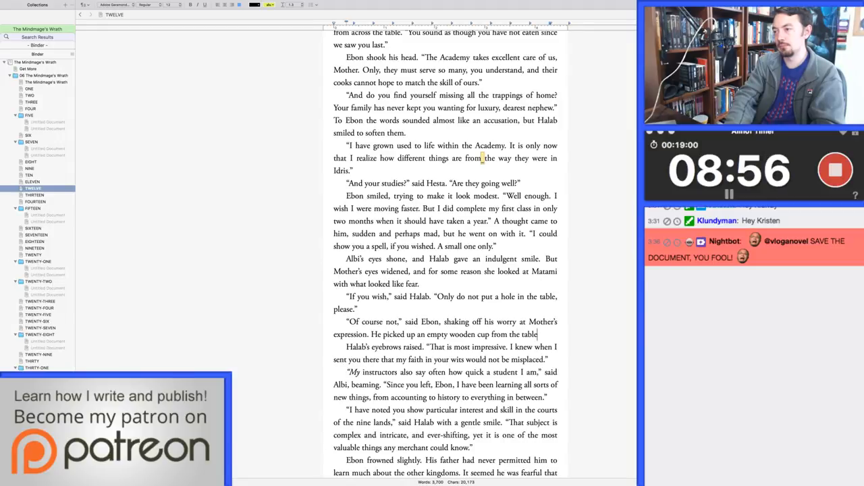
Step: Add "Focusing, he called forth his magic." after the wooden cup sentence, and start a new paragraph at "He picked up an empty wooden cup"
type(". Focusing, ")
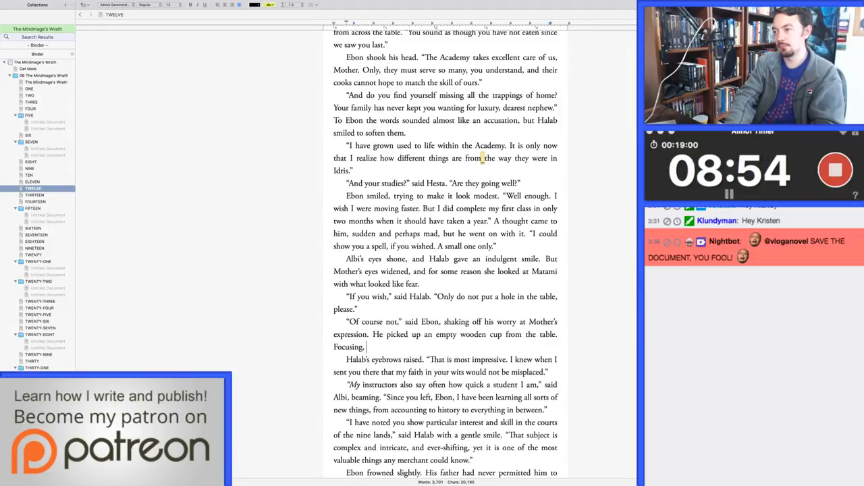
type("he called forth hi")
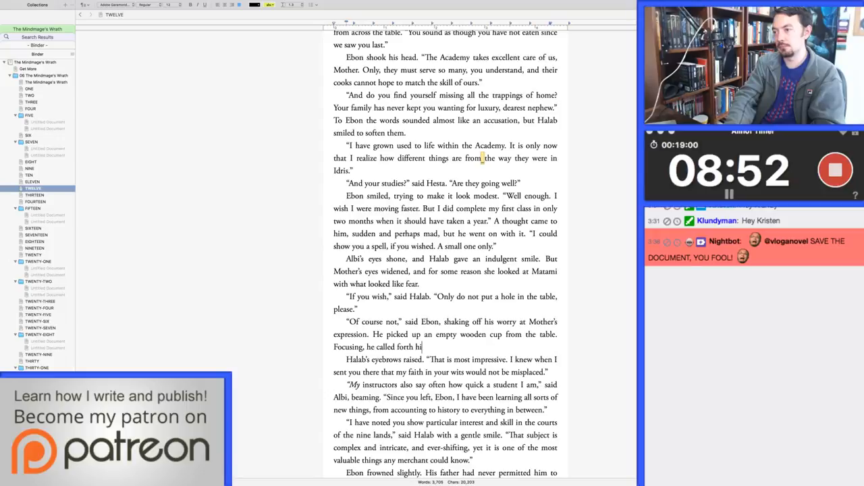
type("s magic. As")
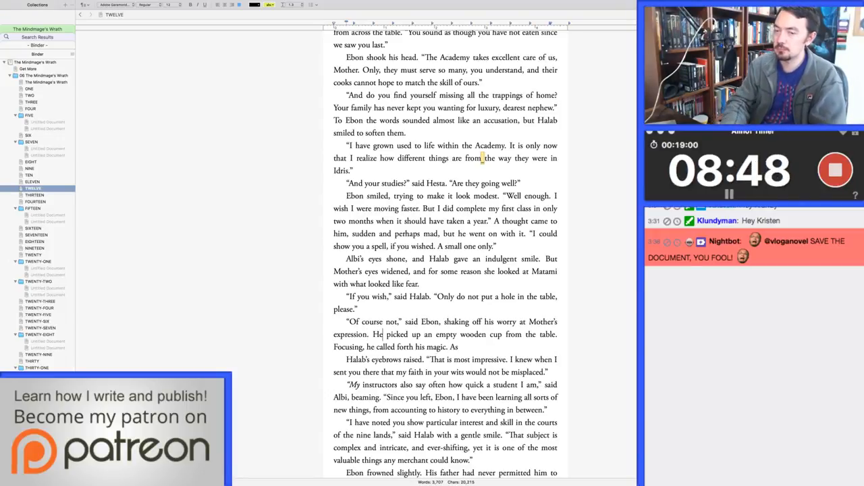
key("Return")
key("Left")
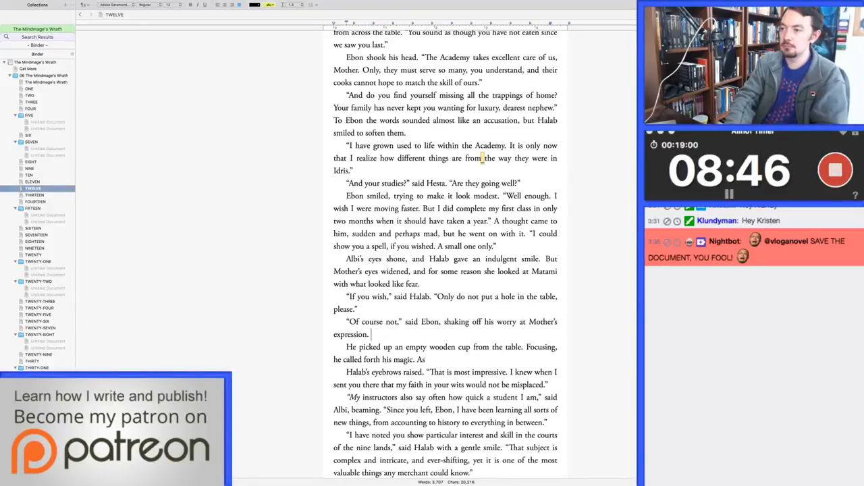
type("\"Only I am afraid")
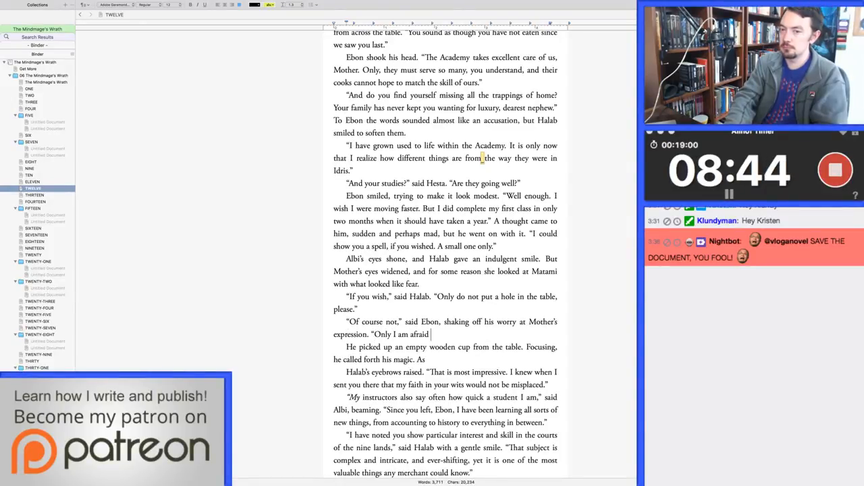
type(" we")
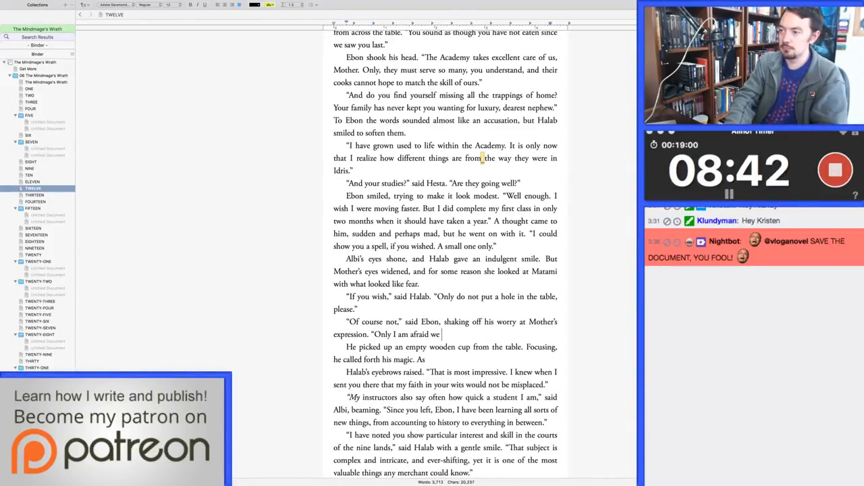
type(" shall need a new")
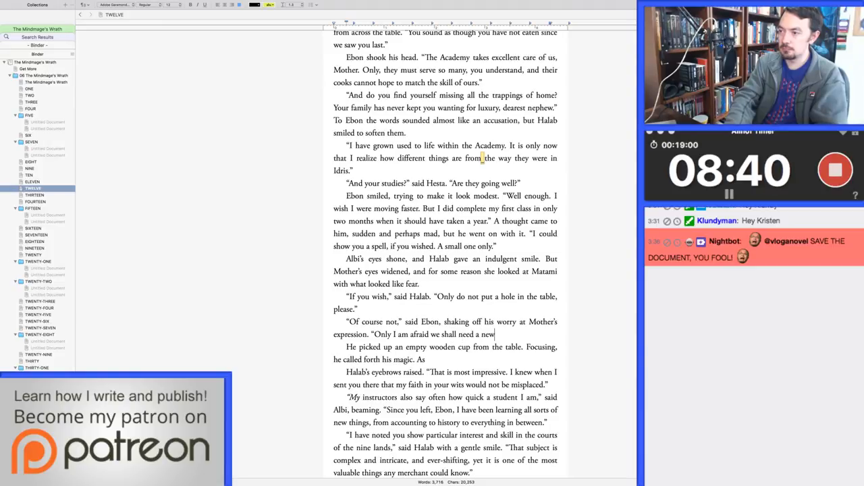
key("alt+BackSpace")
key("alt+BackSpace")
key("alt+BackSpace")
key("alt+BackSpace")
key("alt+BackSpace")
type("we sh")
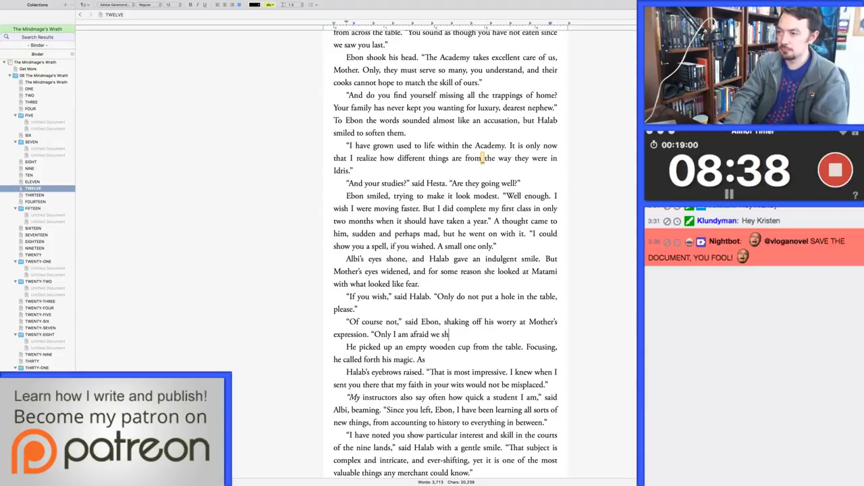
type("all need a new cup.")
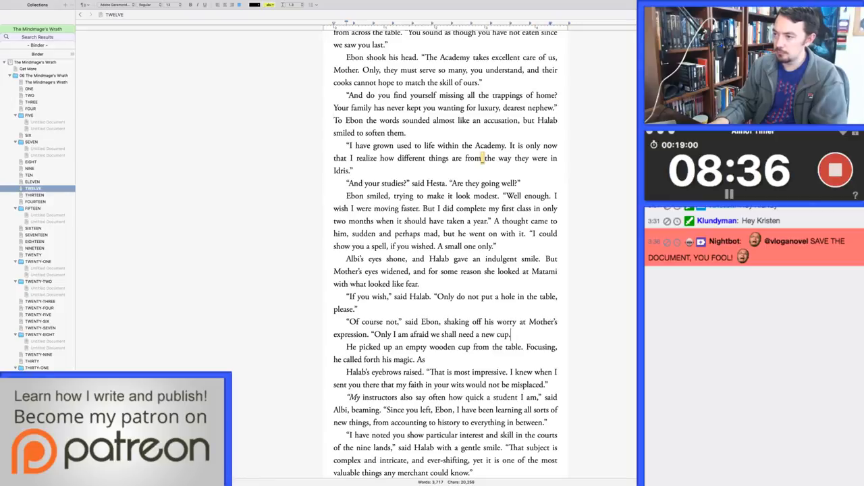
type("”")
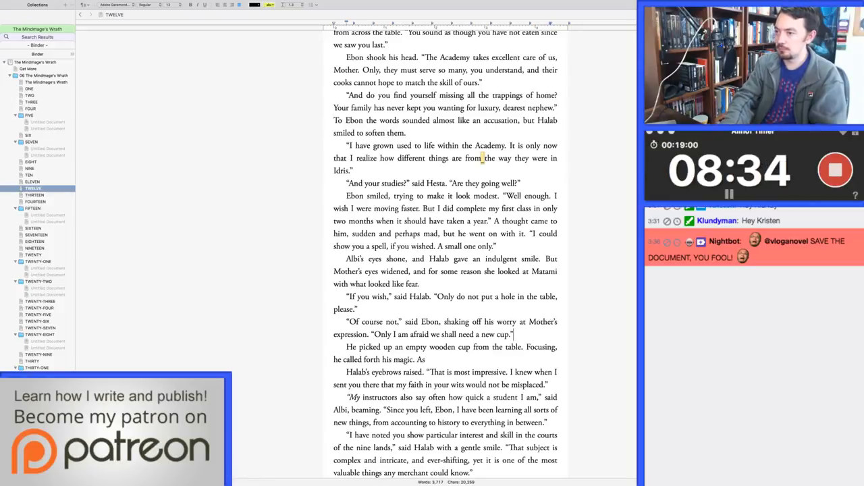
key("alt+BackSpace")
key("alt+BackSpace")
key("alt+BackSpace")
key("alt+BackSpace")
key("alt+BackSpace")
key("alt+BackSpace")
key("alt+BackSpace")
key("alt+BackSpace")
key("alt+BackSpace")
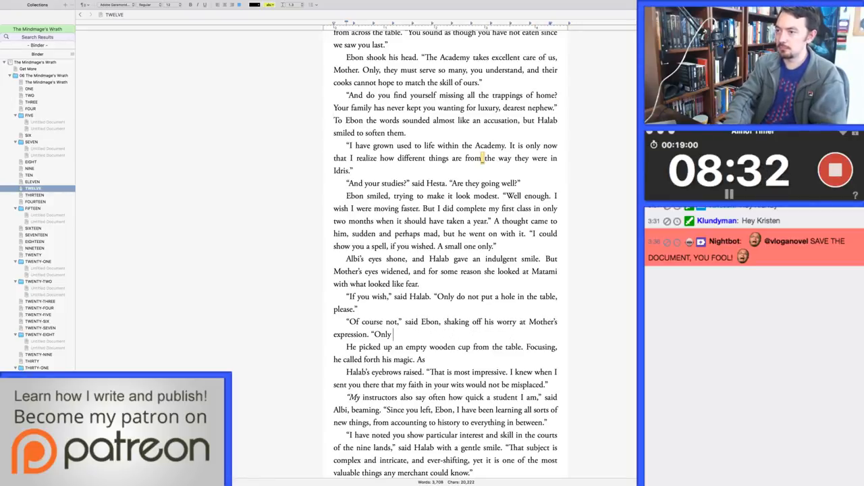
key("alt+BackSpace")
key("alt+BackSpace")
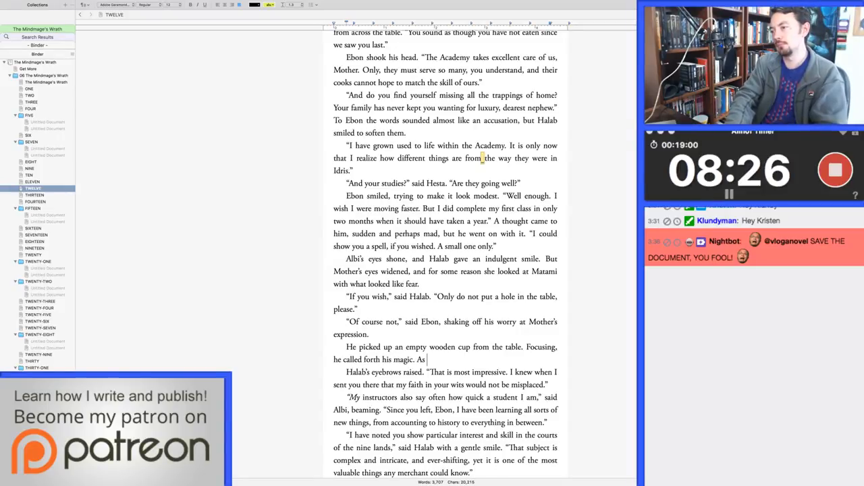
Step: Replace the trailing "As" after "his magic." with the sentence "The room seemed to grow brighter as his eyes glowed."
key("BackSpace")
key("BackSpace")
key("BackSpace")
type("The")
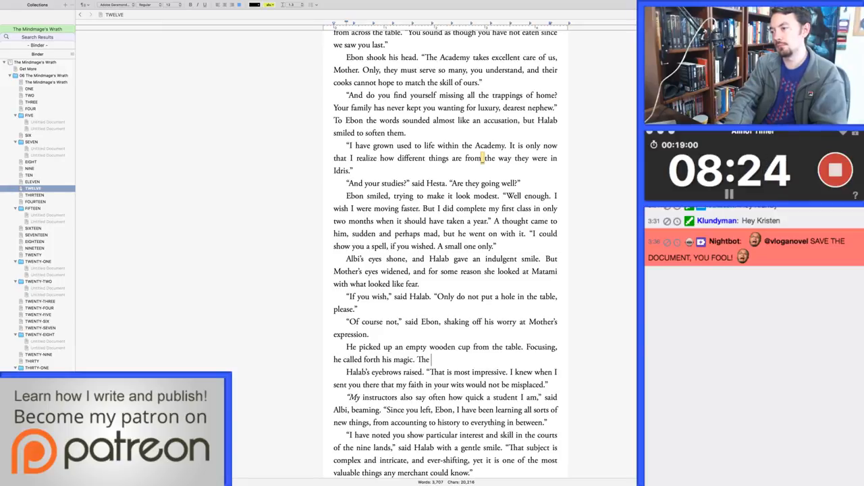
type(" room seemed to g")
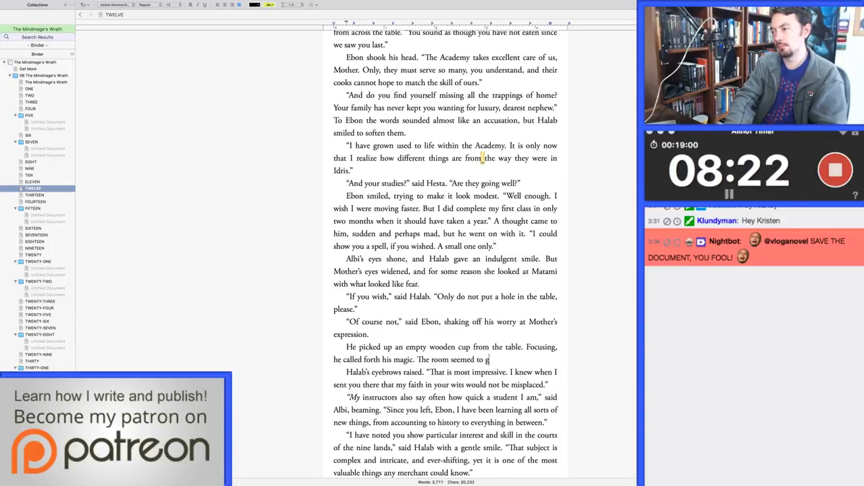
type("row brighter, a")
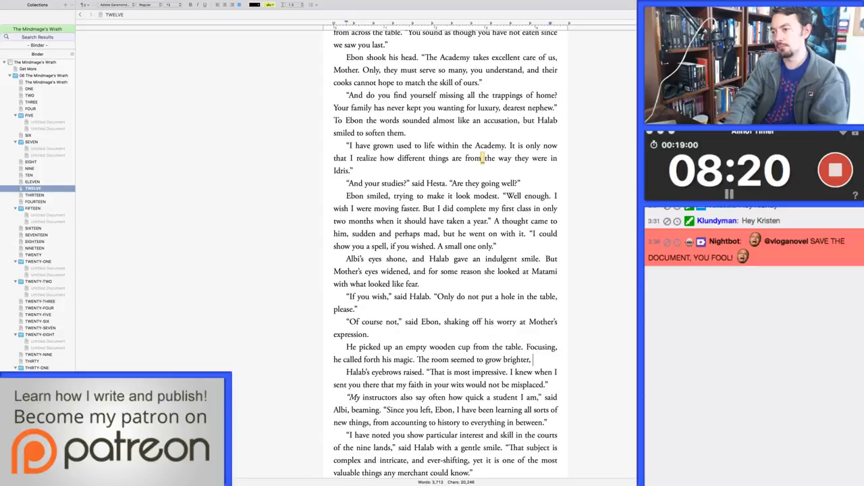
key("BackSpace")
key("BackSpace")
type("as his eyes glowe")
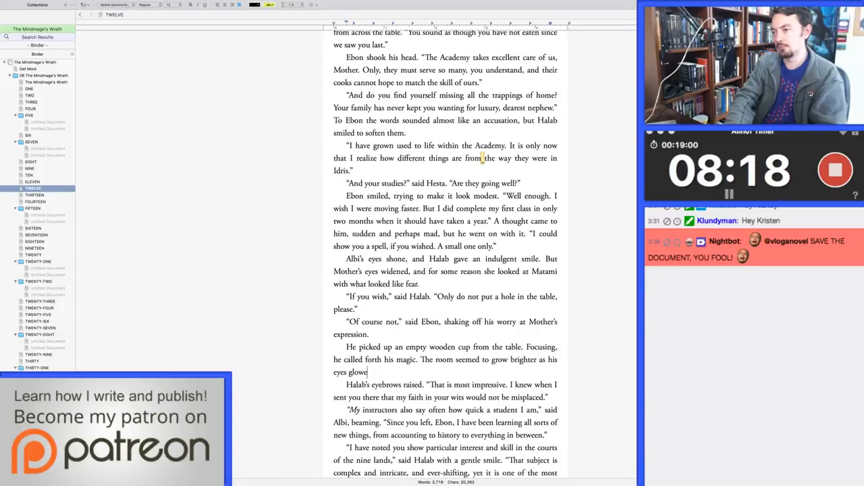
Step: Continue the spell paragraph with "Stone rippled out around his fingers, turning the wood, until the spell was finished."
type("d. Stone rip")
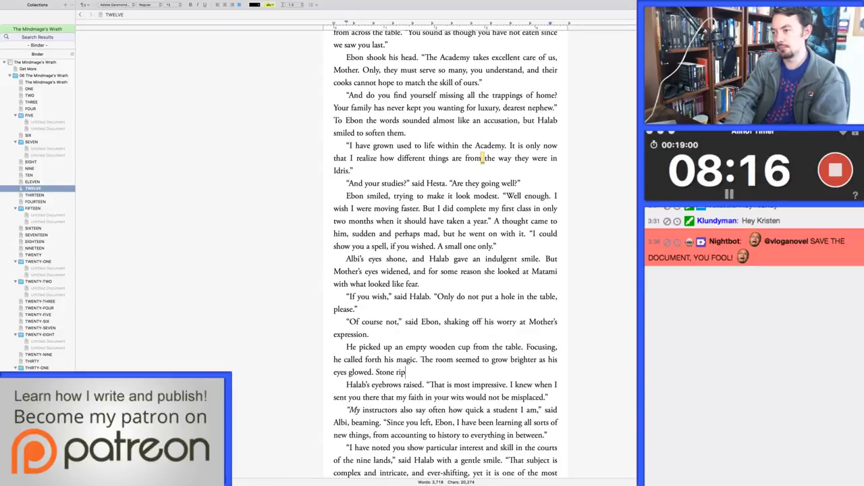
type("pleled out ar")
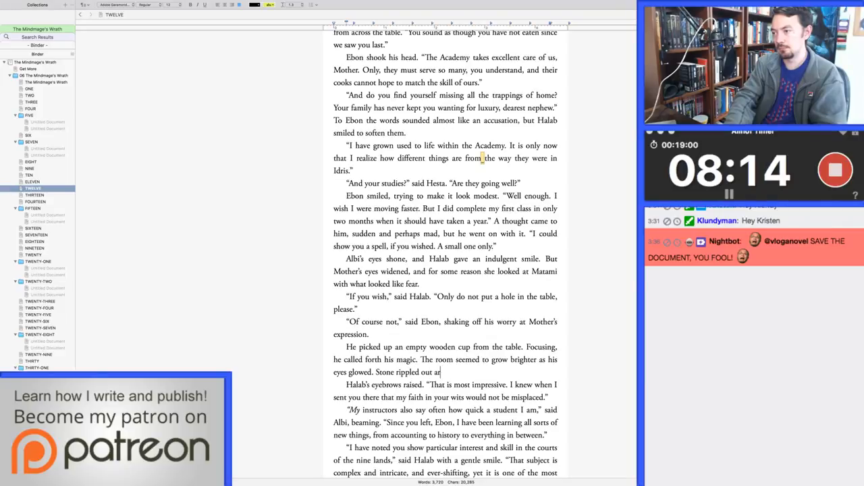
type("ound his fingers, ")
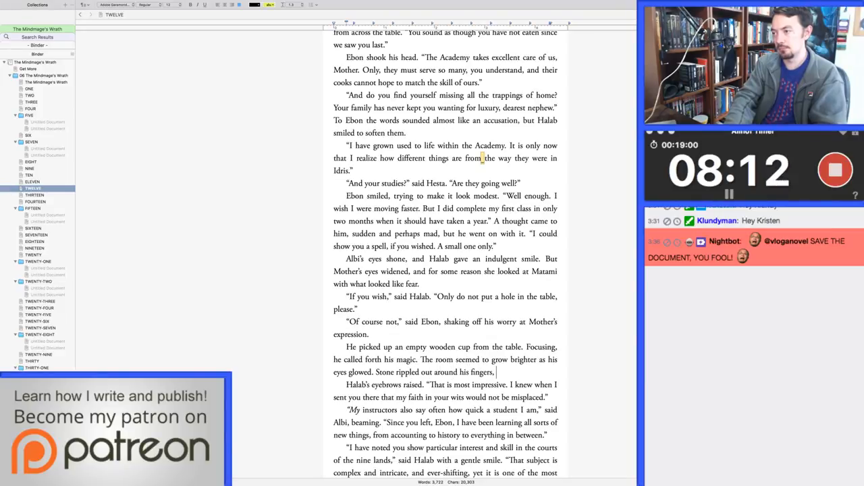
type("turning the")
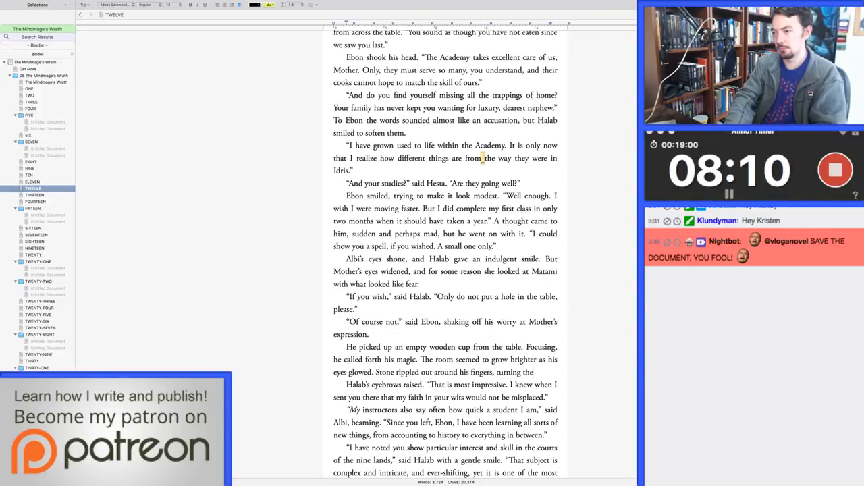
type(" wood, until the spel")
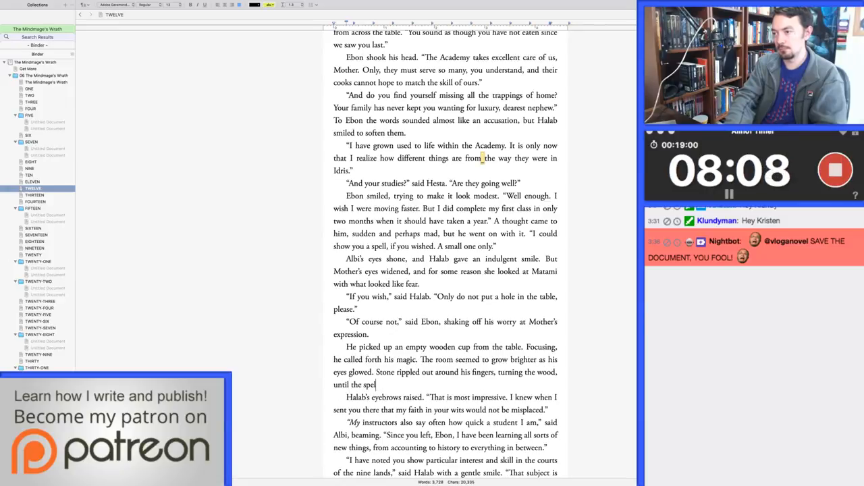
type("l was finished. H")
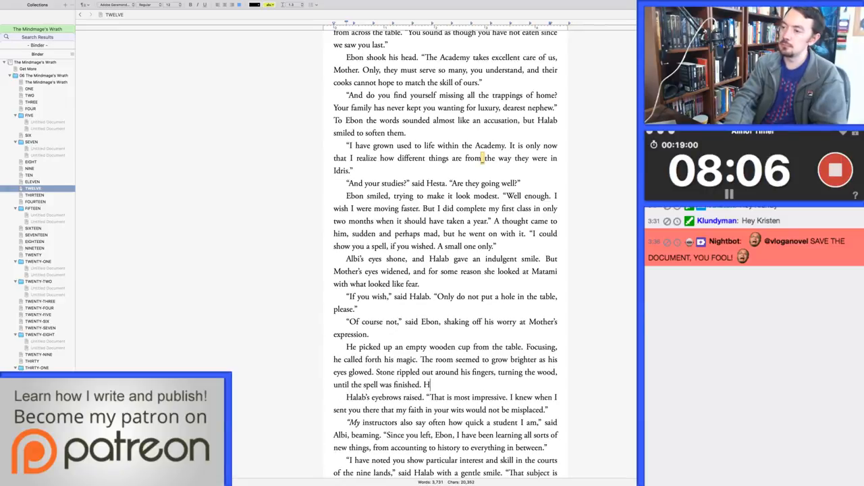
Step: Add the sentence "He placed the cup back on the table with a small thunk.", with "thunk" in italics
type("e placed the ")
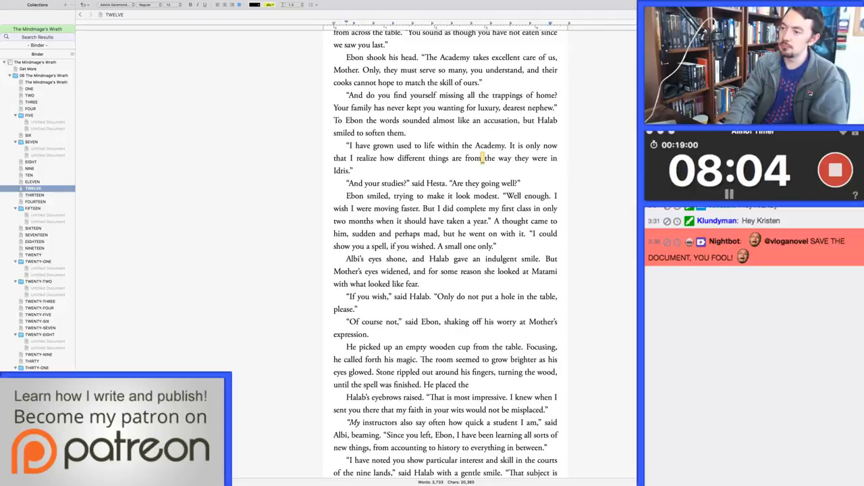
type("cup back on th")
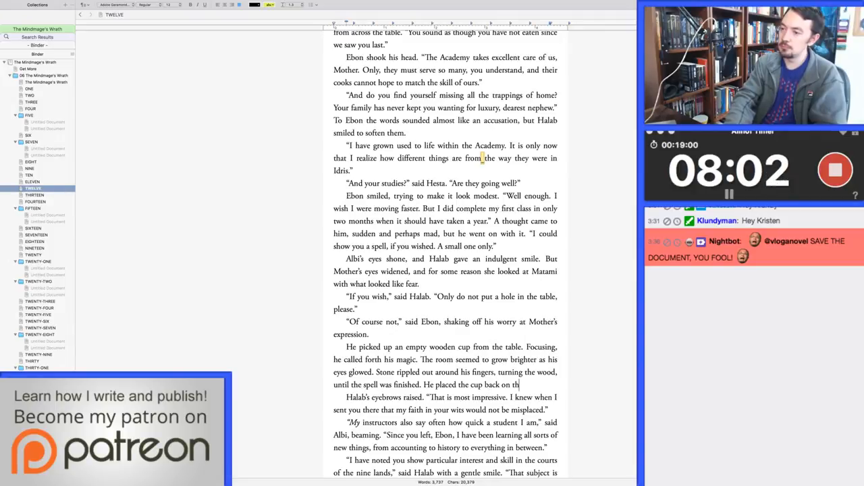
type("e table with a s")
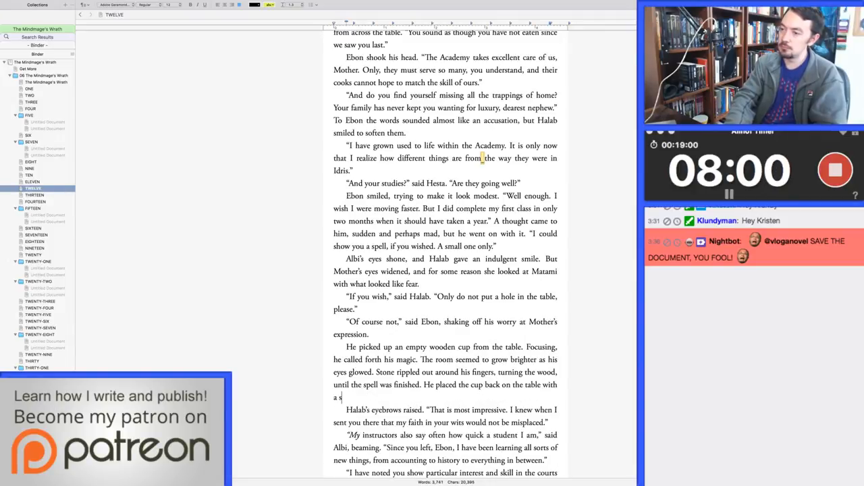
type("mall")
key("super+i")
type("thunk")
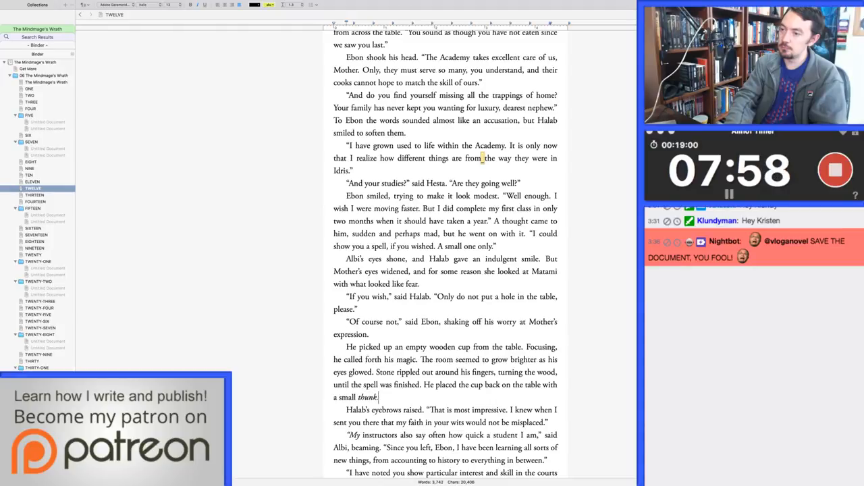
type(".")
key("super+i")
Step: Complete the paragraph with "Albi squealed with delight. But Matami was glowering down at his food, and his cheeks grew darker by the moment."
type("Albi squ")
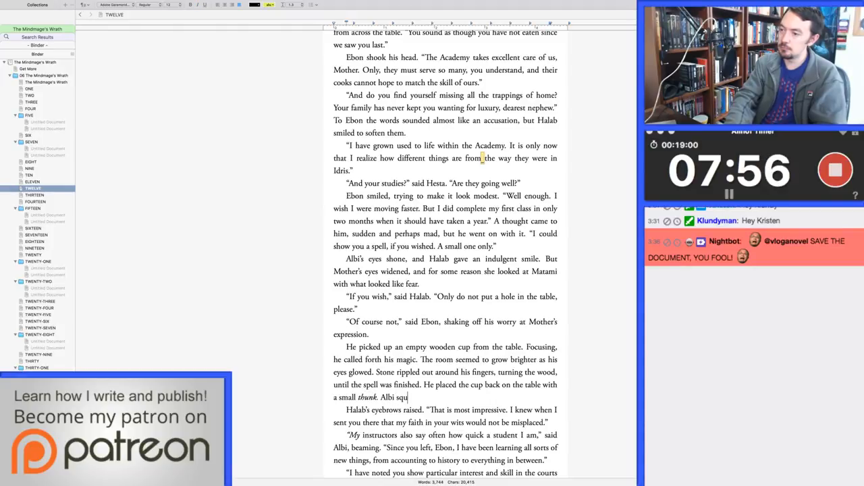
type("ealed with delight.")
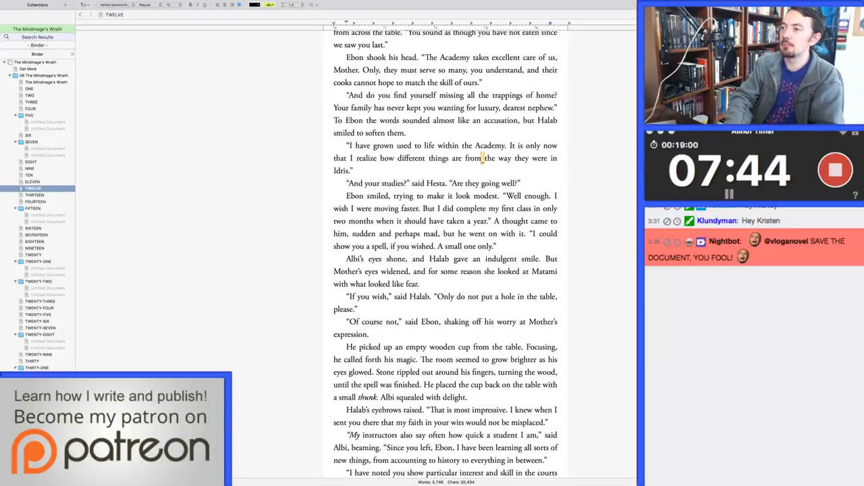
scroll(445, 270, "down", 3)
scroll(445, 270, "down", 3)
left_click(468, 193)
type("But Matami")
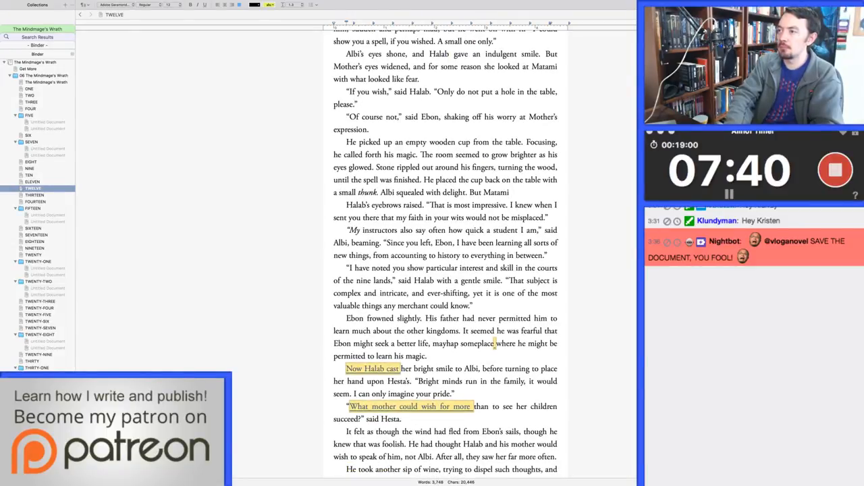
type(" was glowering down ")
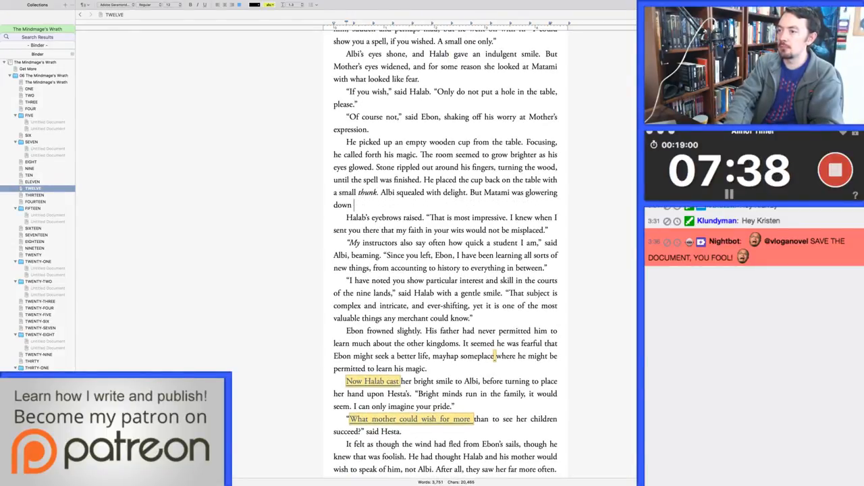
type("at his food, and sh")
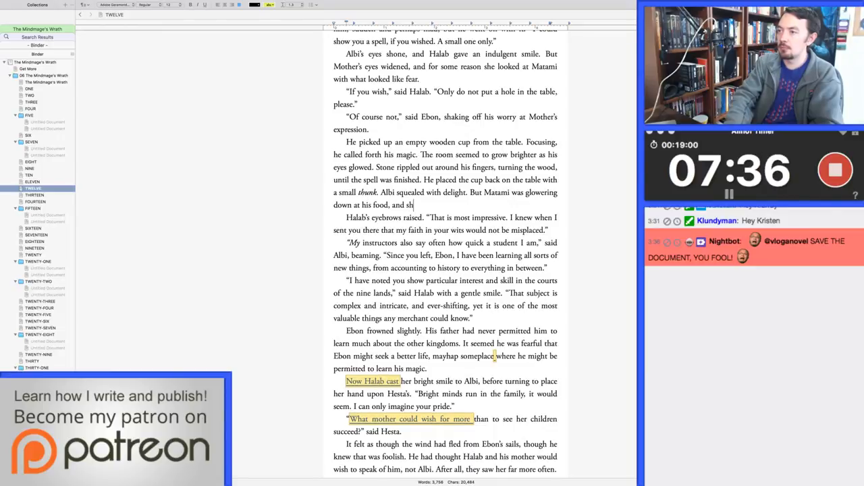
key("BackSpace")
key("BackSpace")
type("his cheeks g")
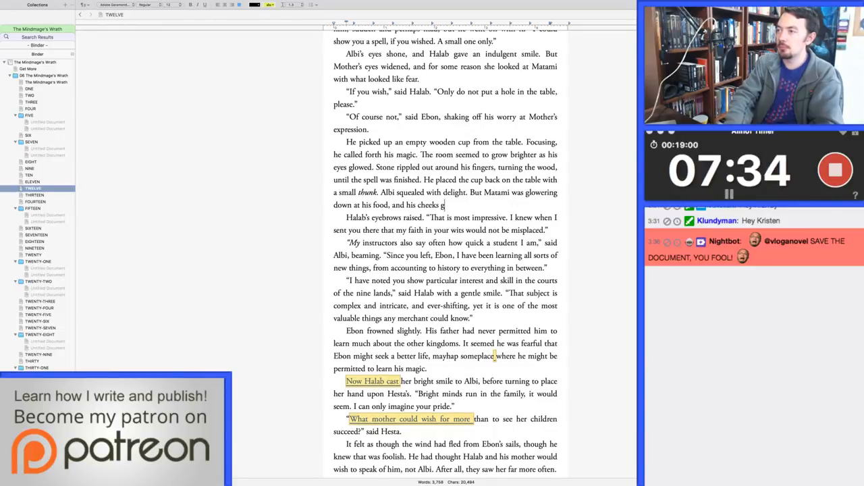
type("rew darker by the moment.")
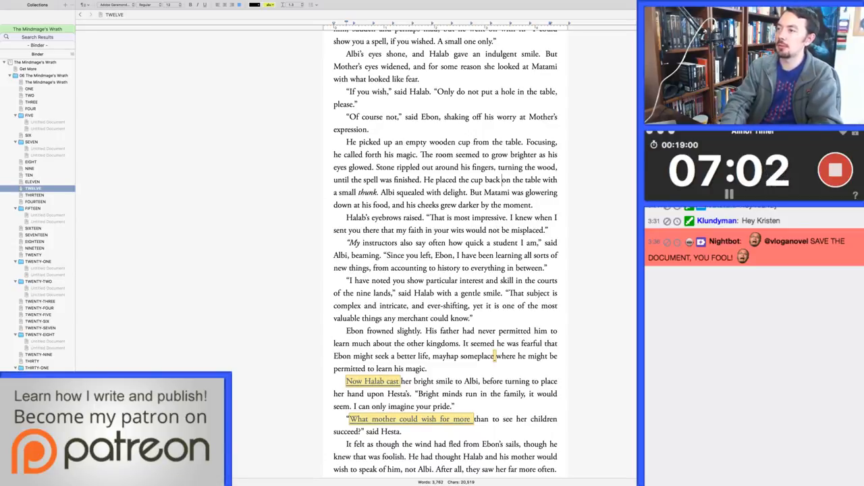
Step: Insert ", now wholly stone," after "He placed the cup", and start a new paragraph at "Albi squealed with delight."
type(", now wholly stone,")
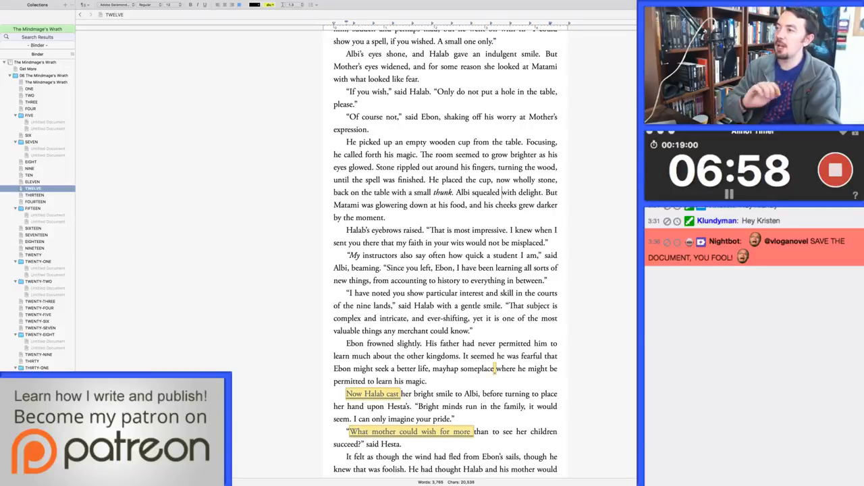
left_click(457, 193)
key("Return")
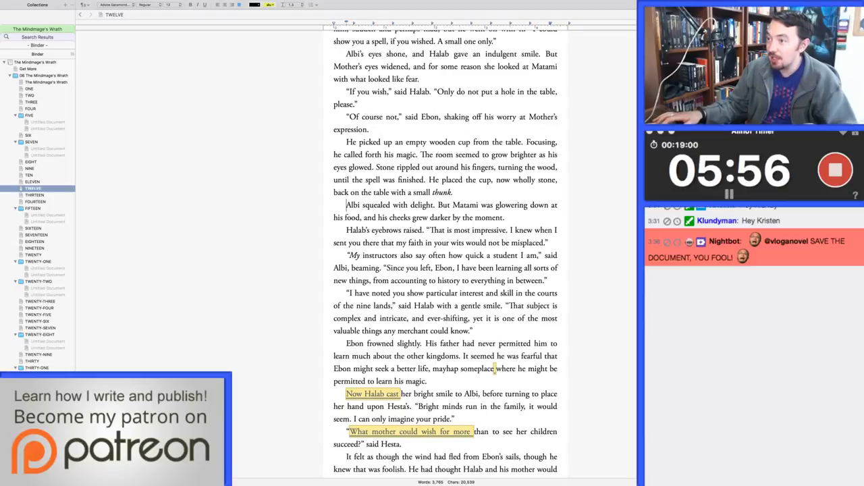
Step: After "said Hesta.", add the sentence "Yet it seemed to Ebon that some worry still hovered about her"
scroll(446, 270, "down", 3)
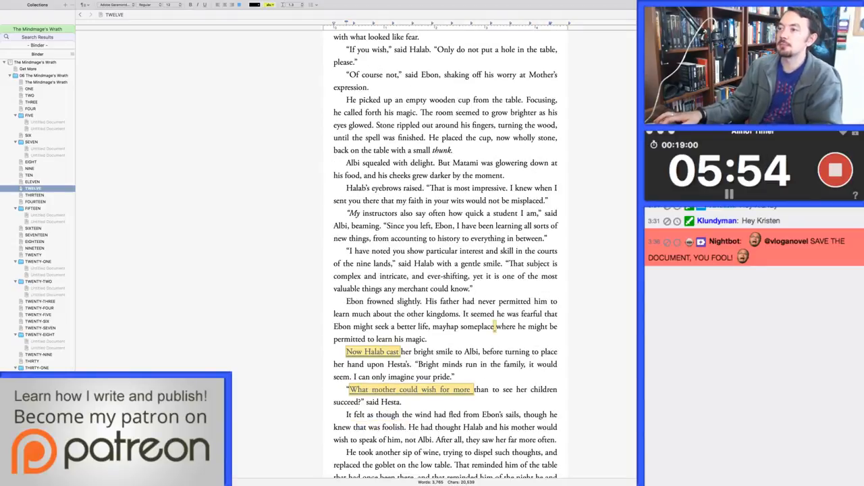
scroll(446, 270, "down", 1)
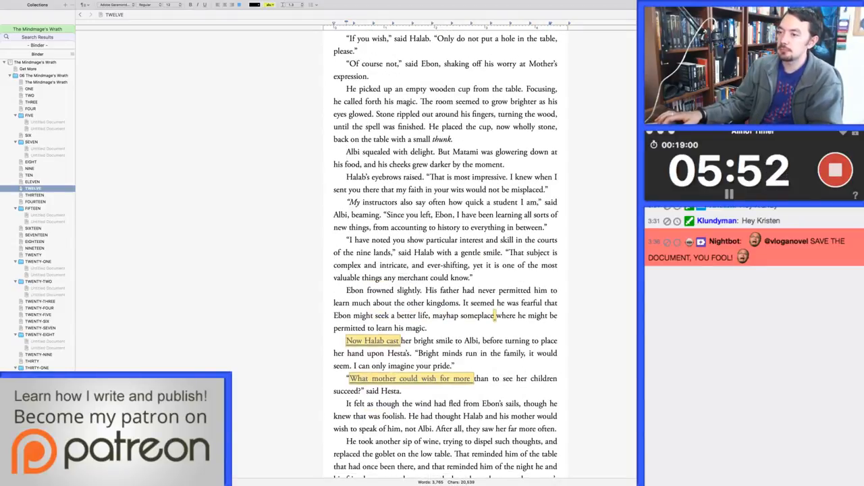
scroll(446, 270, "down", 9)
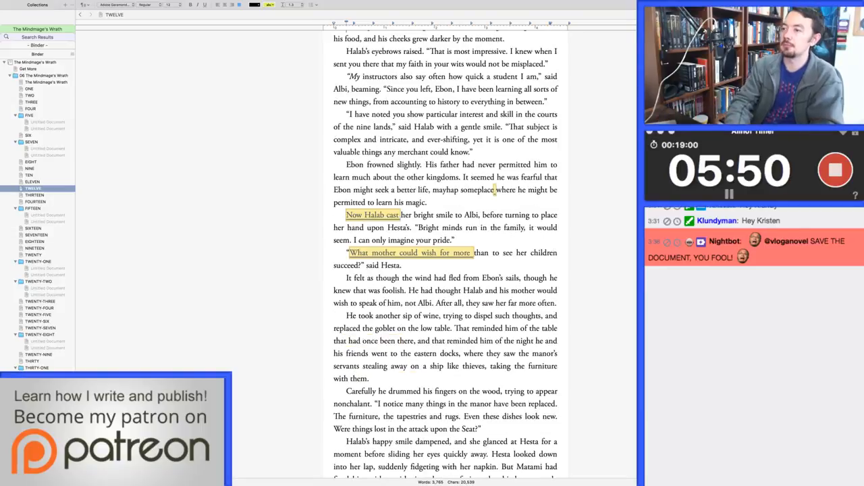
type("Yet ")
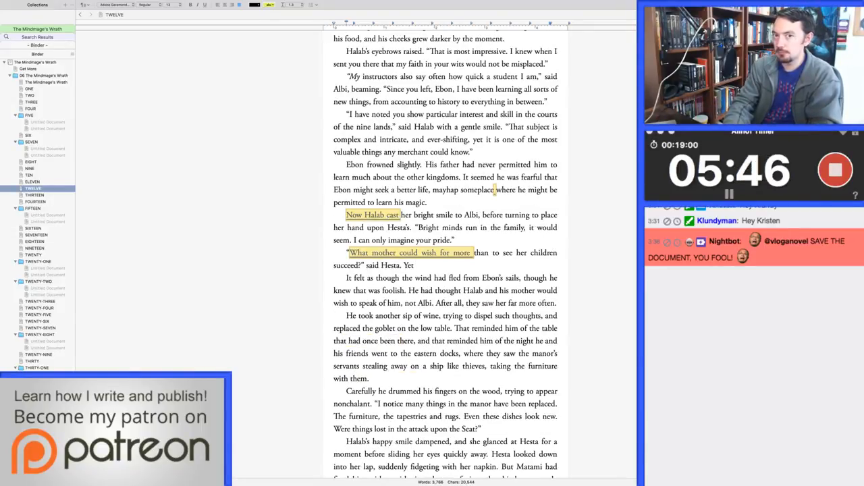
type("it seem")
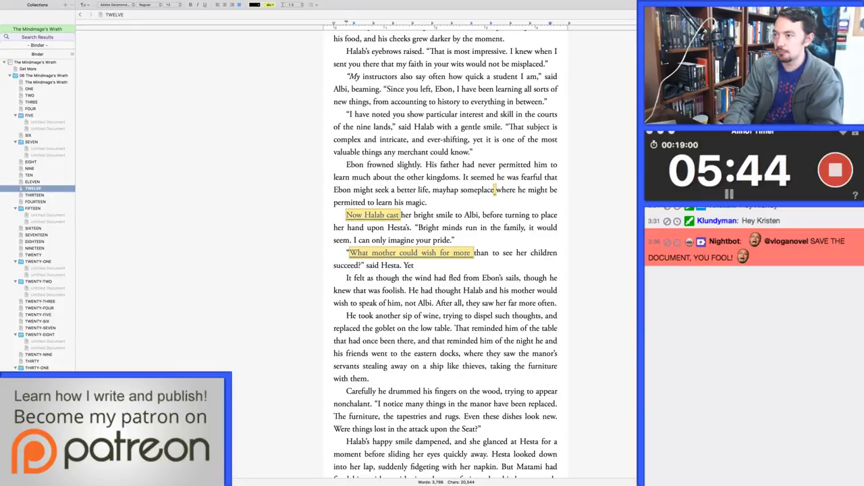
type("ed to Ebon that ")
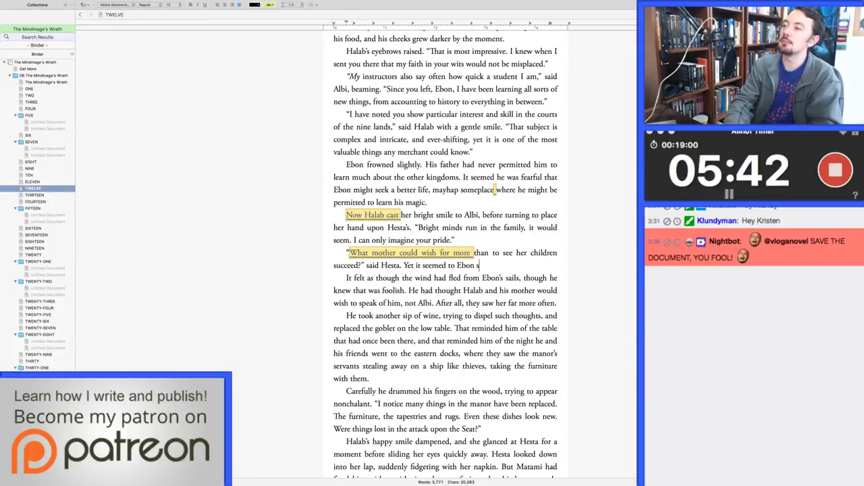
type("some worry stil")
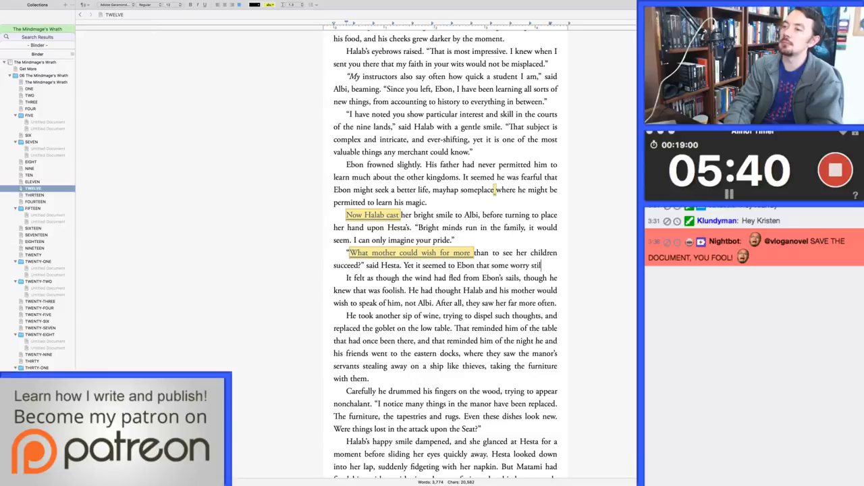
type("l hovered about her, ")
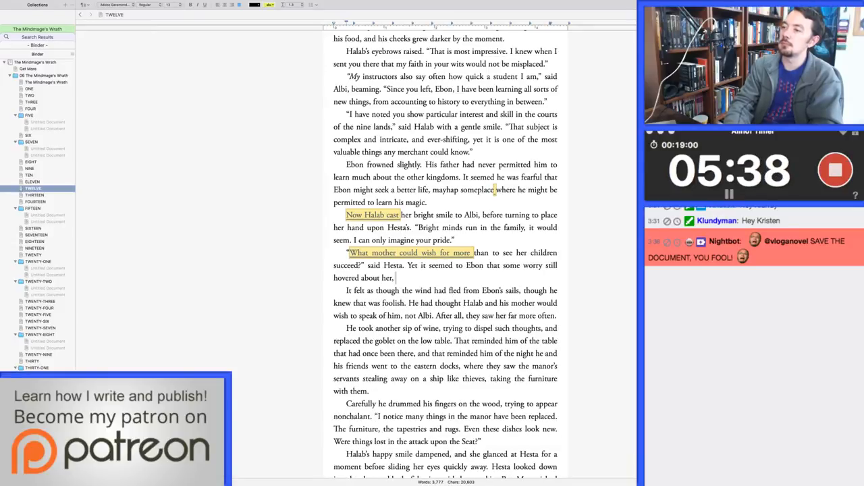
type("and")
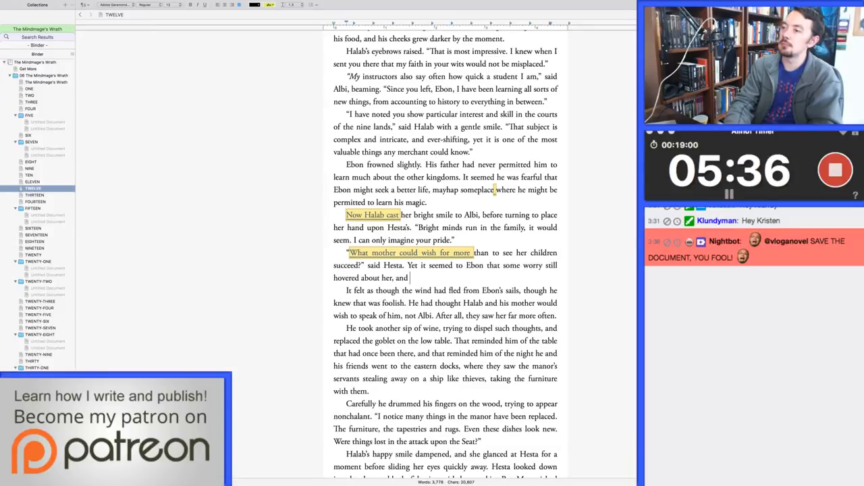
key("BackSpace")
key("BackSpace")
key("BackSpace")
key("BackSpace")
key("BackSpace")
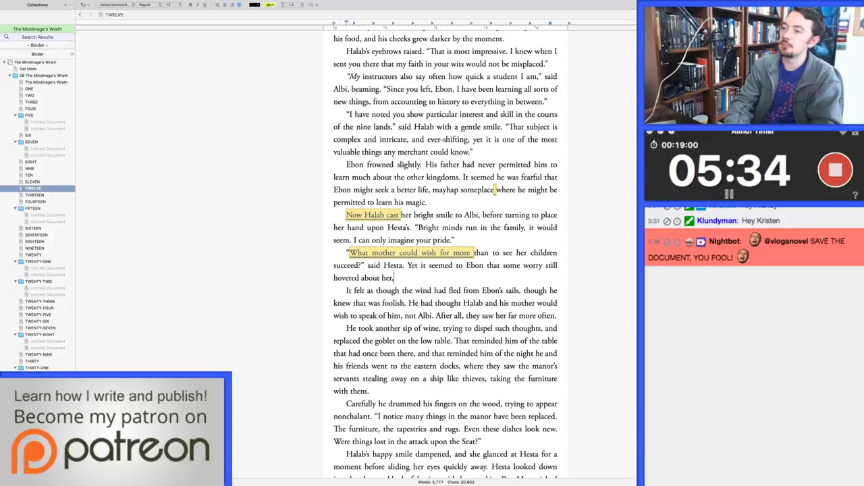
key("BackSpace")
Step: End Hesta's paragraph with a full stop after "hovered about her" and the sentence "Matami had stopped eating entirely."
type(". Matami had stop")
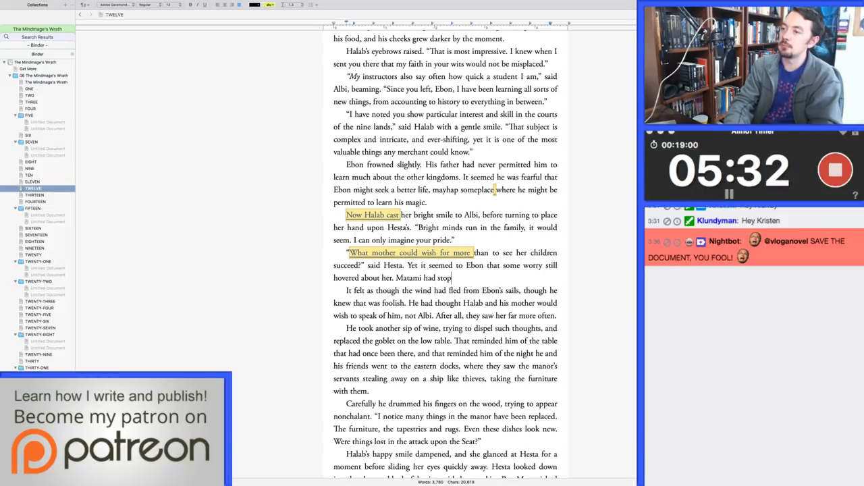
type("ped eating entire")
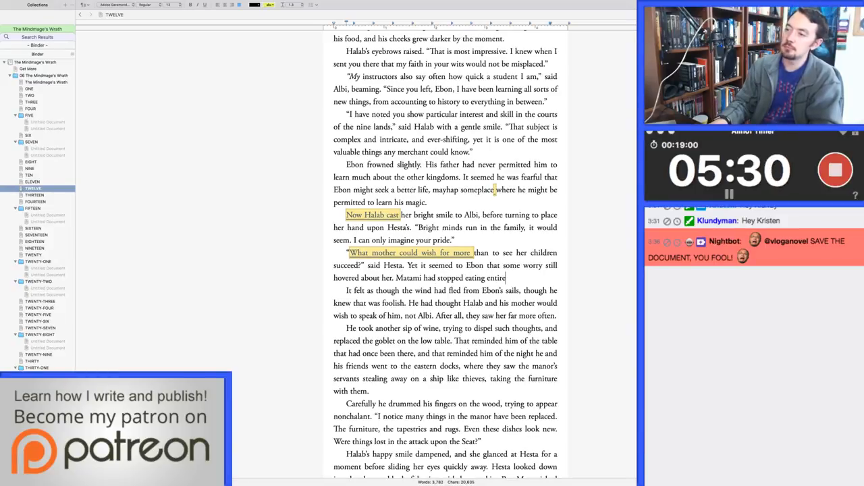
type("ly.")
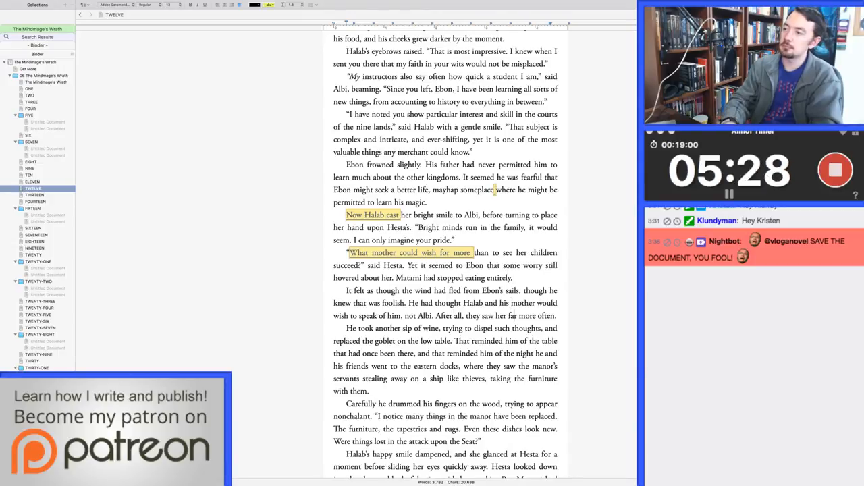
Step: Add "And sky above, he had performed magic!" after "they saw her far more often."
left_click(557, 315)
type("An")
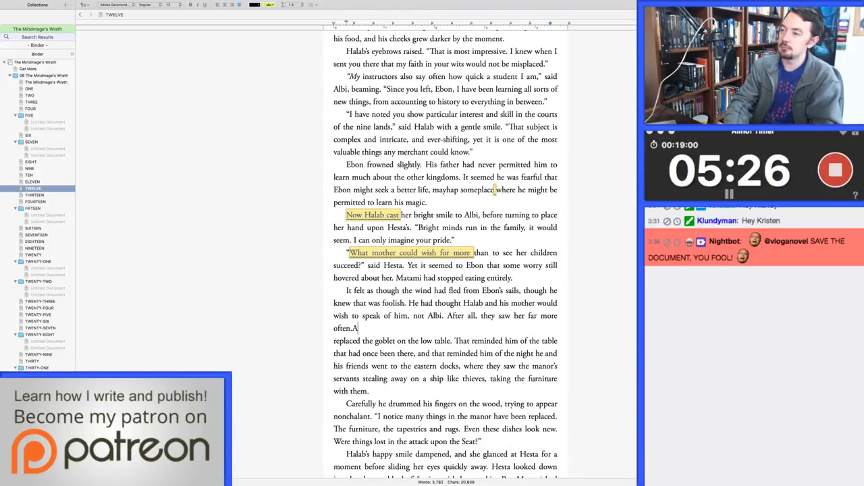
key("BackSpace")
key("BackSpace")
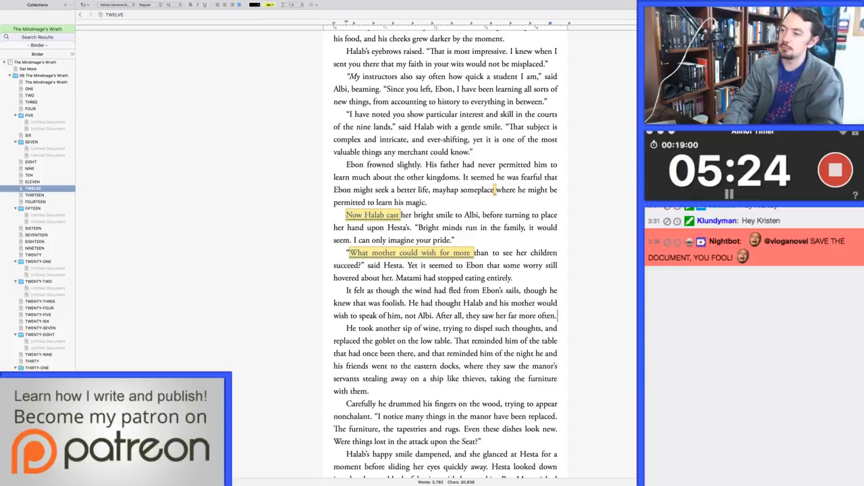
type("And sky above, he had ")
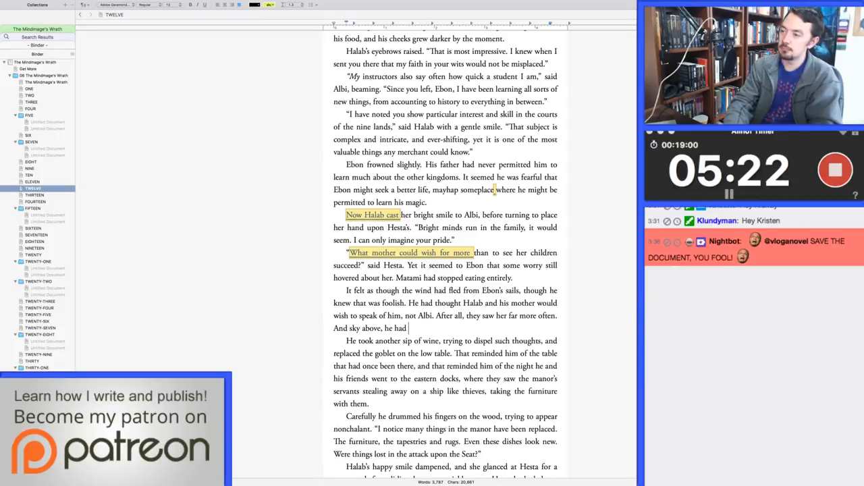
type("performed magic!")
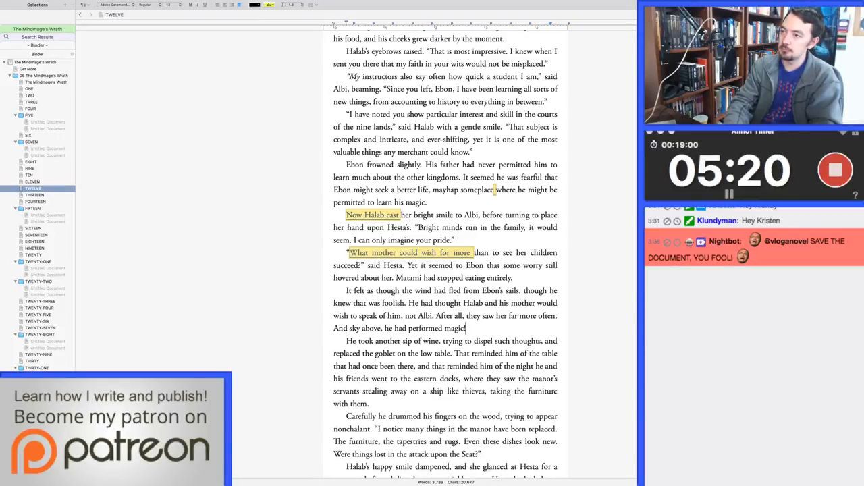
Step: Complete the same paragraph with "Was that not more impressive than the knowledge of courtly graces?"
type(" Was")
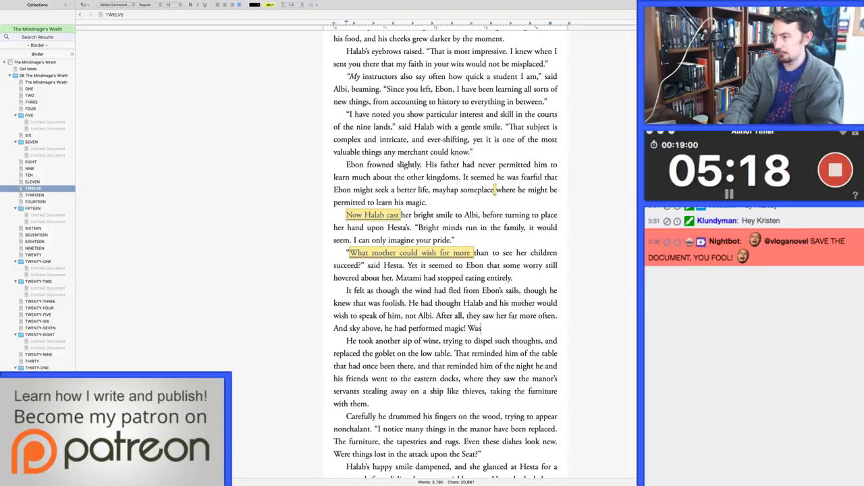
type(" that not more imp")
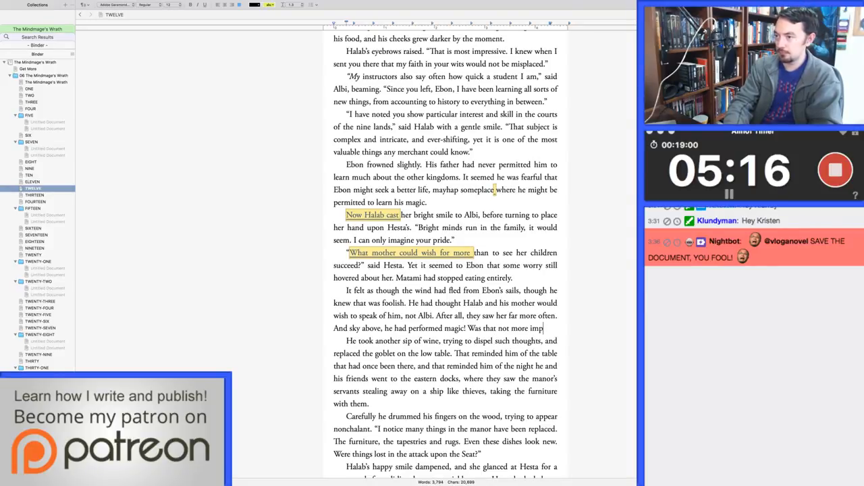
type("ressive than the knowledg")
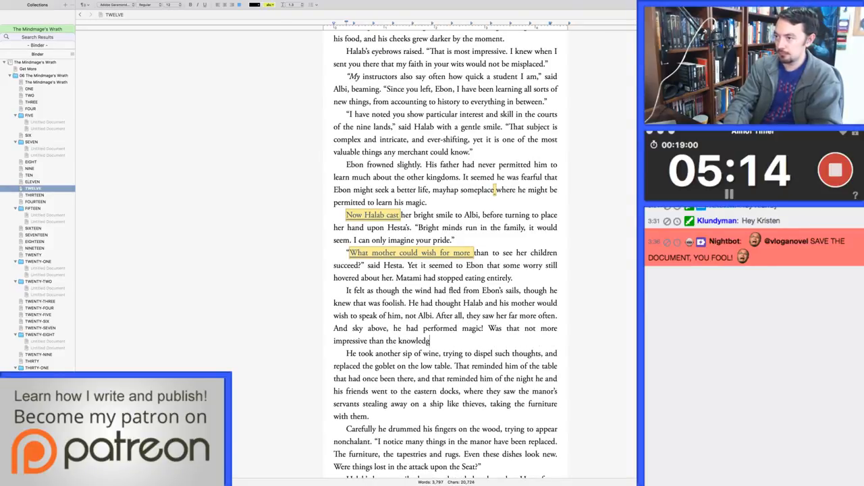
type("e of courtly")
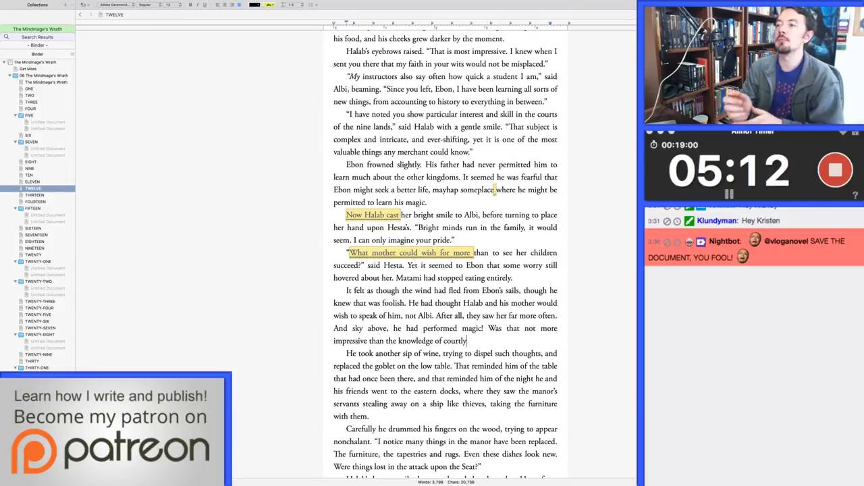
type(" graces?")
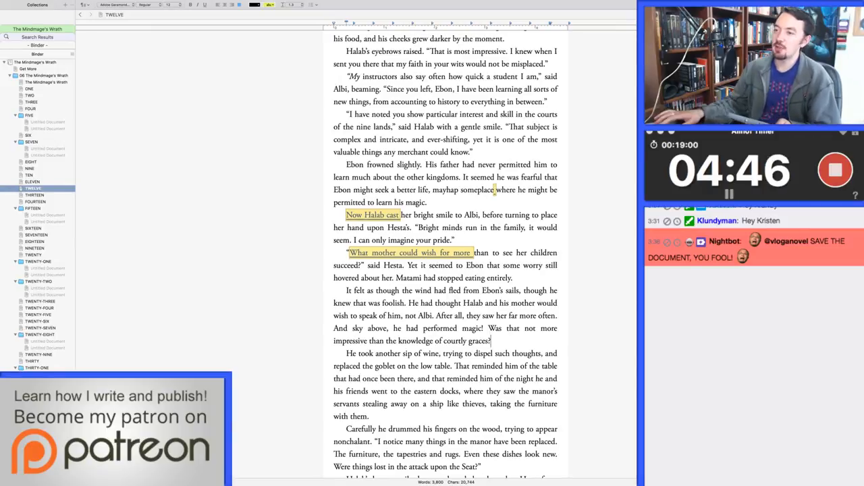
Step: In the paragraph about the goblet on the low table, change "That reminded him of the table" to "He was reminded of the table"
scroll(446, 257, "down", 2)
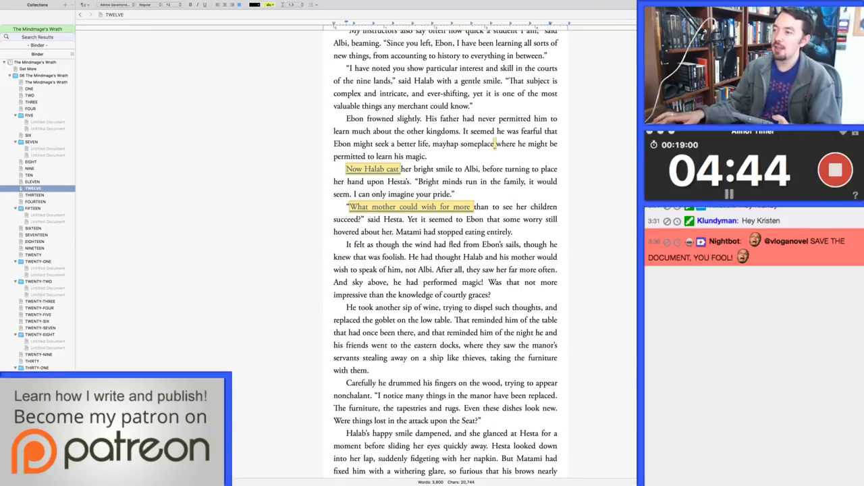
scroll(446, 257, "down", 2)
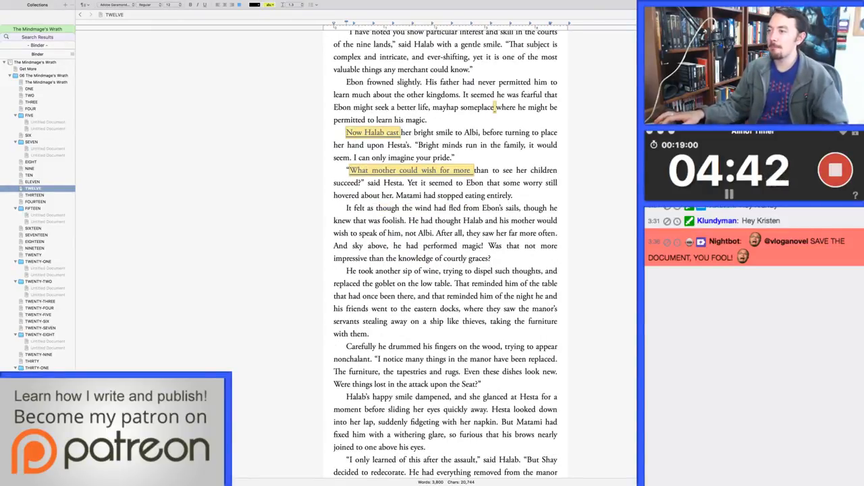
scroll(445, 257, "down", 2)
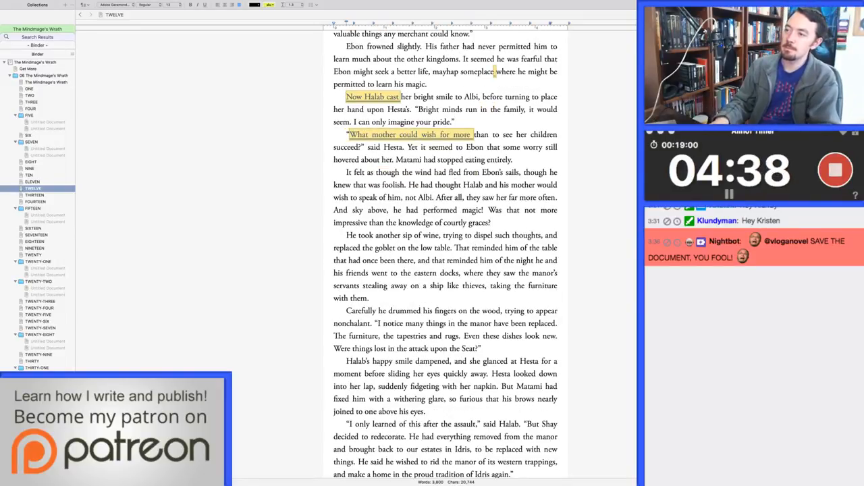
double_click(462, 247)
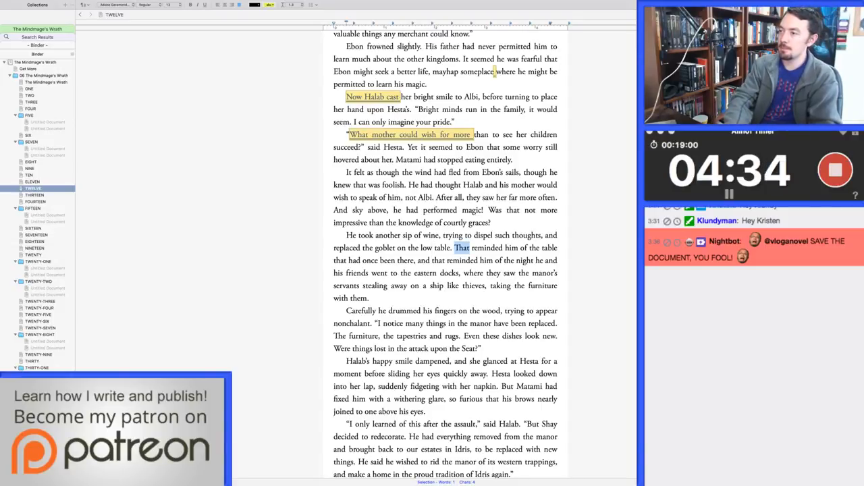
type("He was")
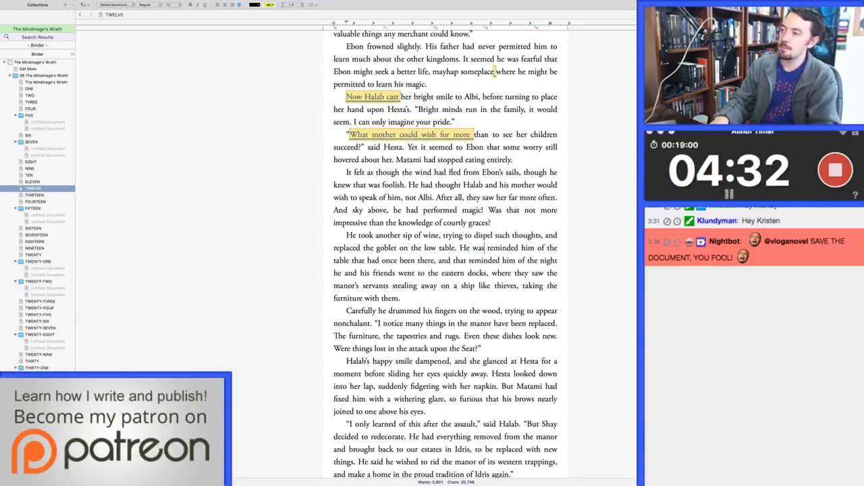
key("Delete")
key("Delete")
key("Delete")
key("Delete")
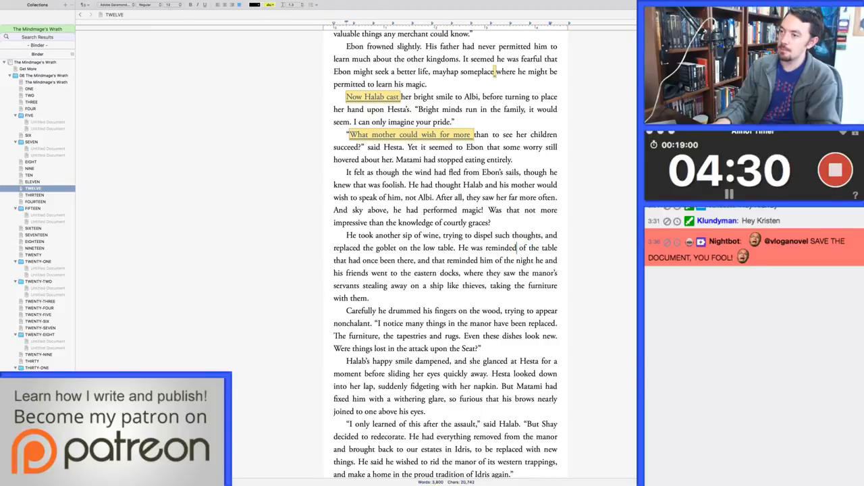
Step: Reword "that had once been there" as "that had been there before" by removing "once" and adding "before"
key("Down")
key("super+Left")
key("alt+Right")
key("alt+Right")
key("alt+Right")
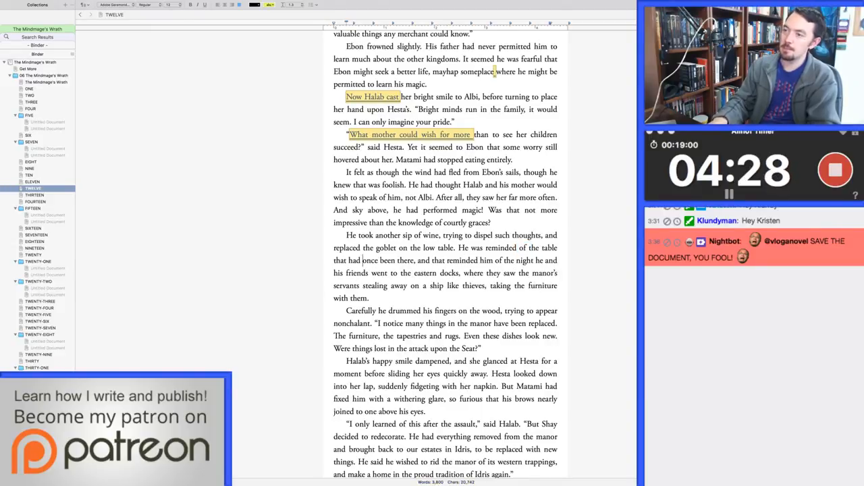
key("Delete")
key("Delete")
key("Delete")
key("Delete")
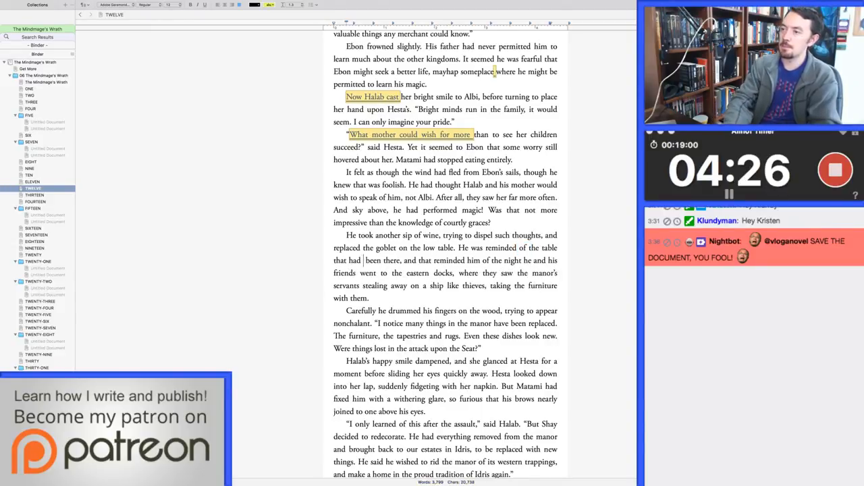
key("Delete")
key("alt+Right")
key("alt+Right")
type("before")
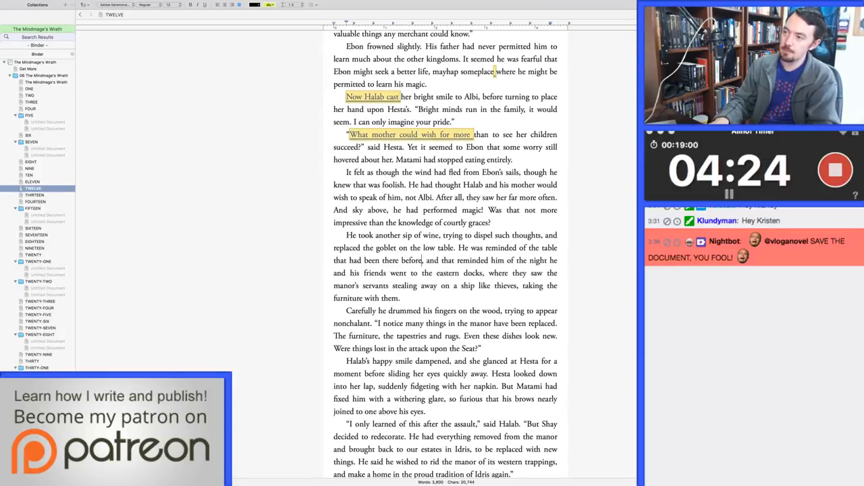
Step: Replace "reminded him of" before "the night he and his friends" with "cast his mind back to"
key("alt+Right")
key("alt+Right")
key("alt+Right")
key("alt+Left")
key("shift+alt+Right")
key("shift+alt+Right")
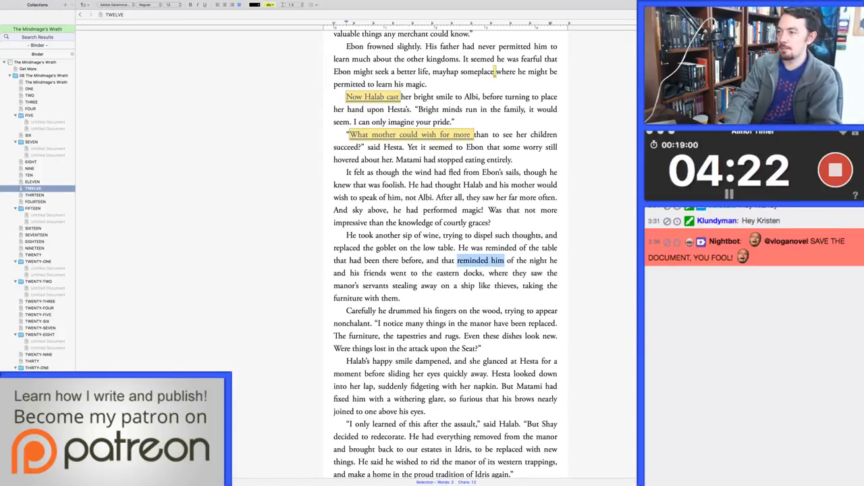
type("b")
key("BackSpace")
type("cast his mind back t")
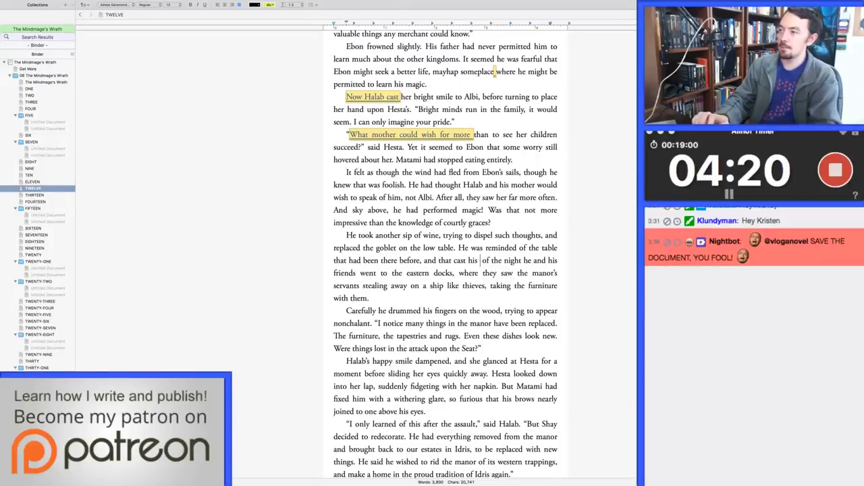
type("o")
key("Delete")
key("Delete")
key("Delete")
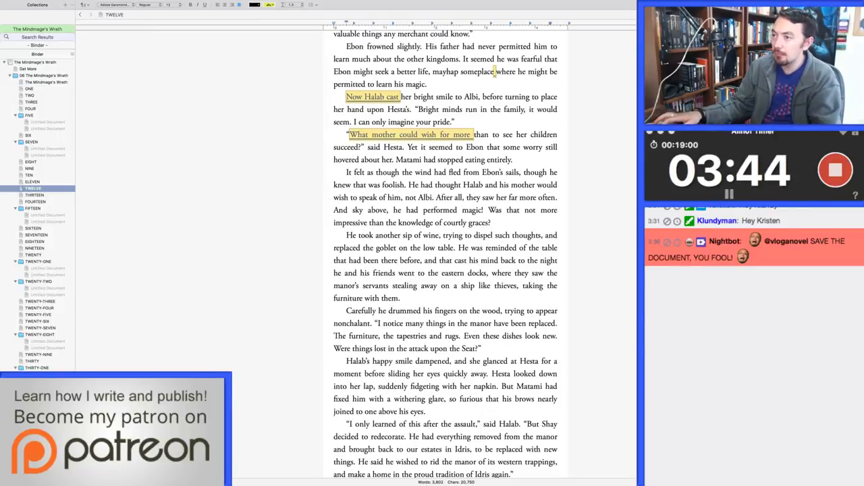
scroll(446, 256, "down", 5)
scroll(446, 257, "down", 1)
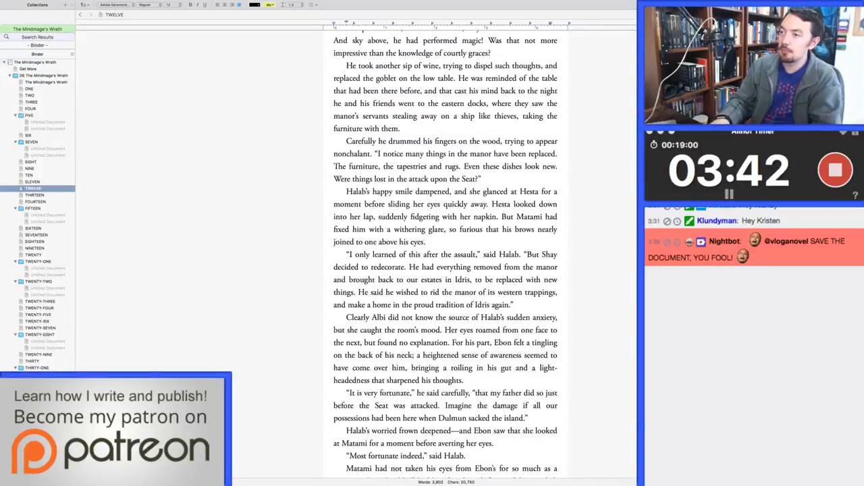
Step: Reword Matami's reaction to read "But Matami had looked up at last, and now he fixed Ebon with a withering glare"
left_click(334, 230)
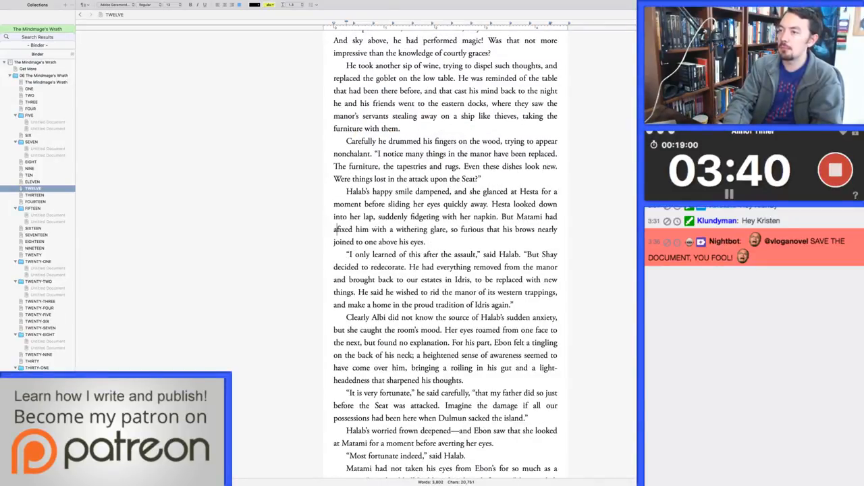
type("looked ")
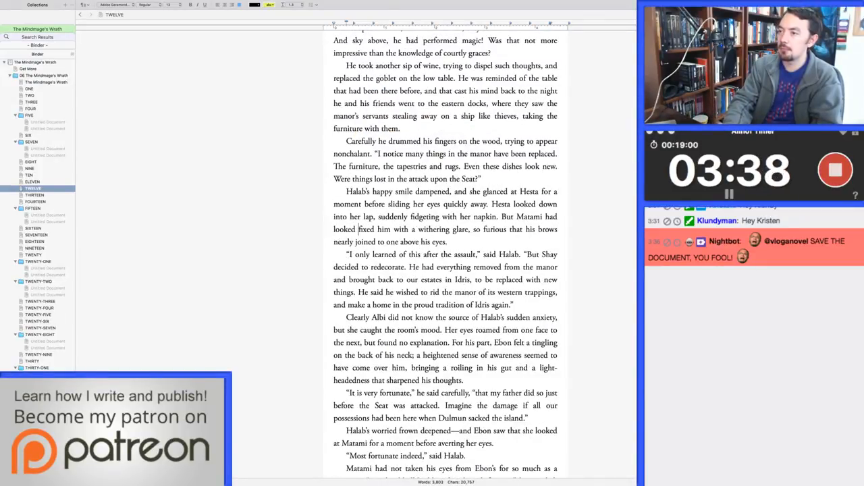
type("up at last, and ")
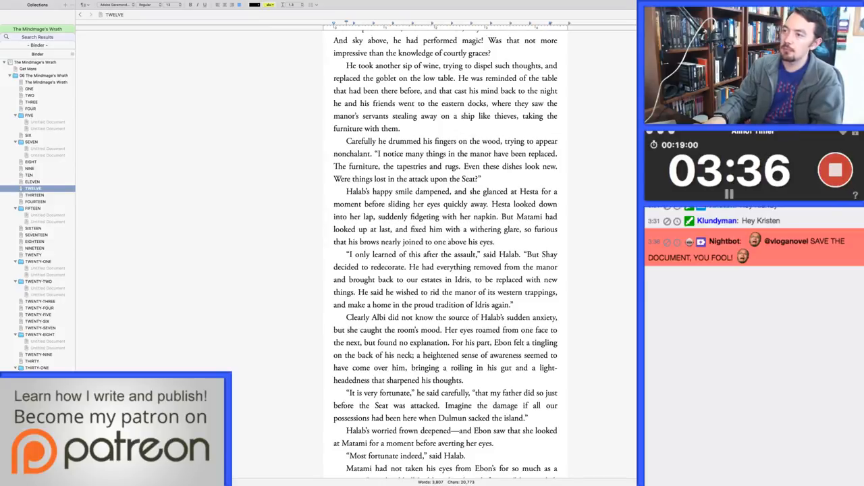
type("now he")
key("alt+Right")
key("alt+shift+Right")
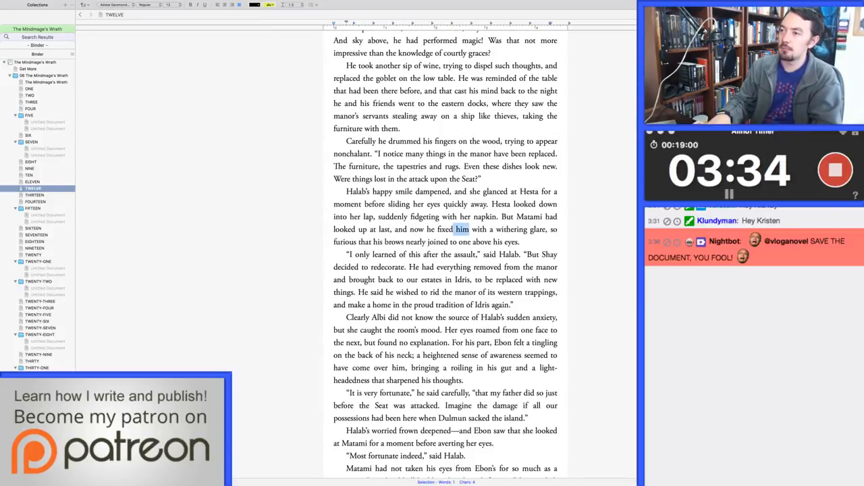
type("Ebon")
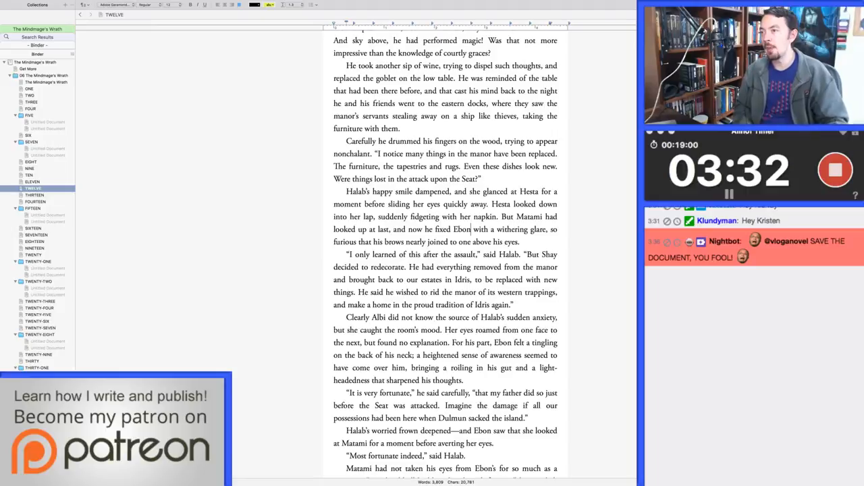
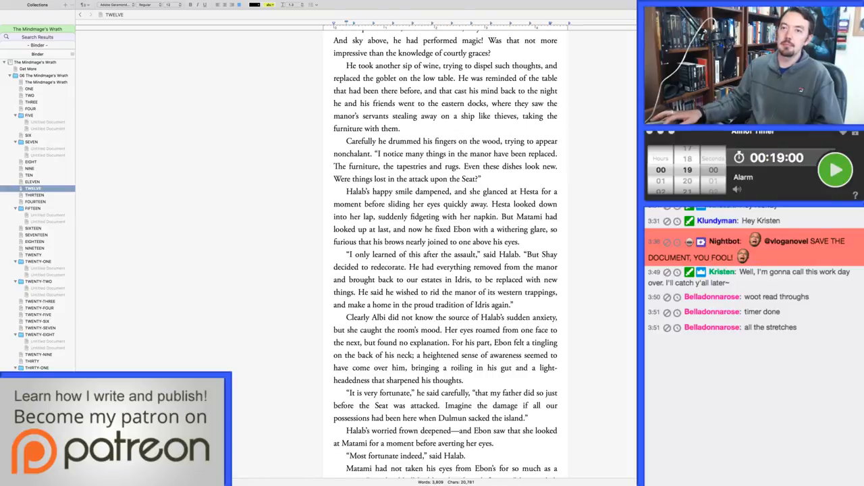
Step: Open chapter THIRTEEN and go to its beginning
left_click(35, 195)
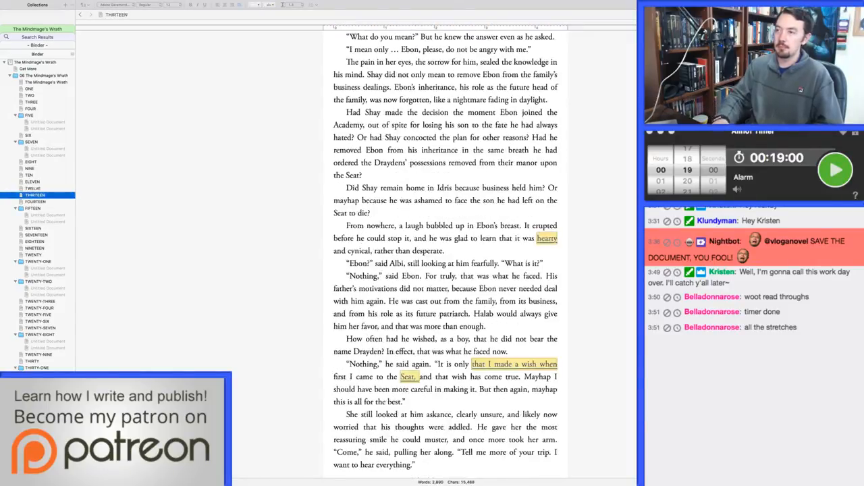
left_click(371, 212)
key("super+Up")
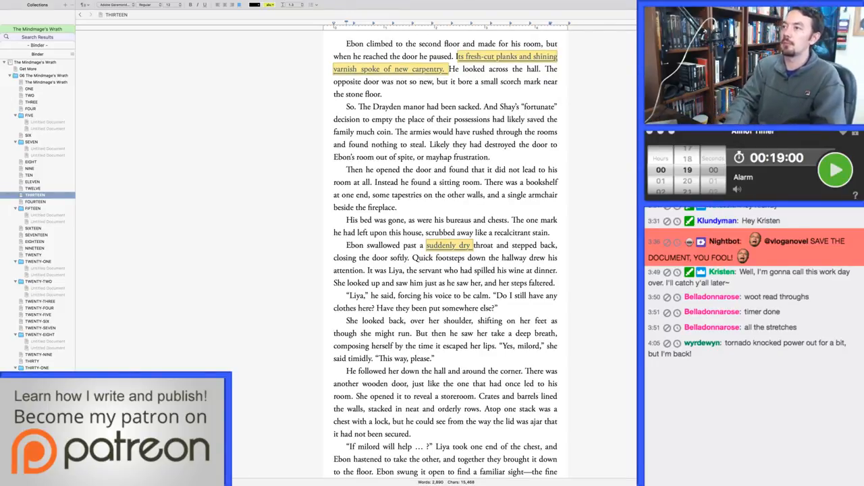
Step: In the paragraph starting "So. The", insert "attackers had gone through the" before "Drayden manor"
double_click(465, 106)
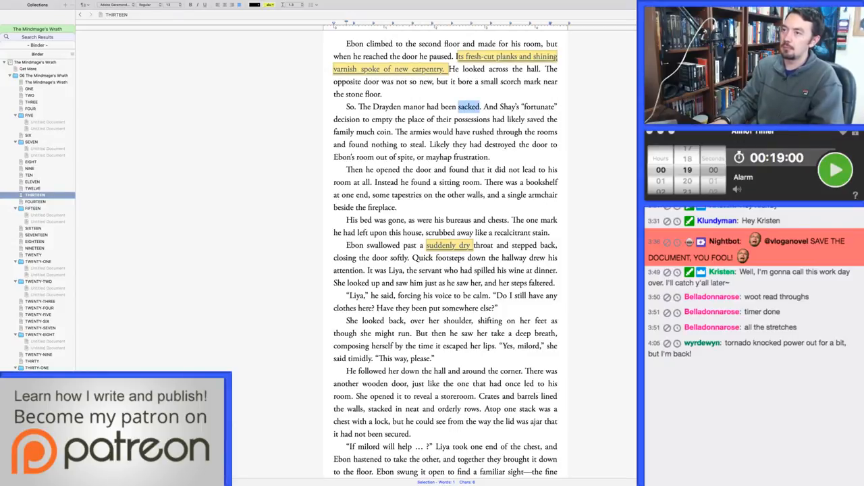
left_click(354, 107)
key("shift+Right")
key("shift+Right")
key("shift+Right")
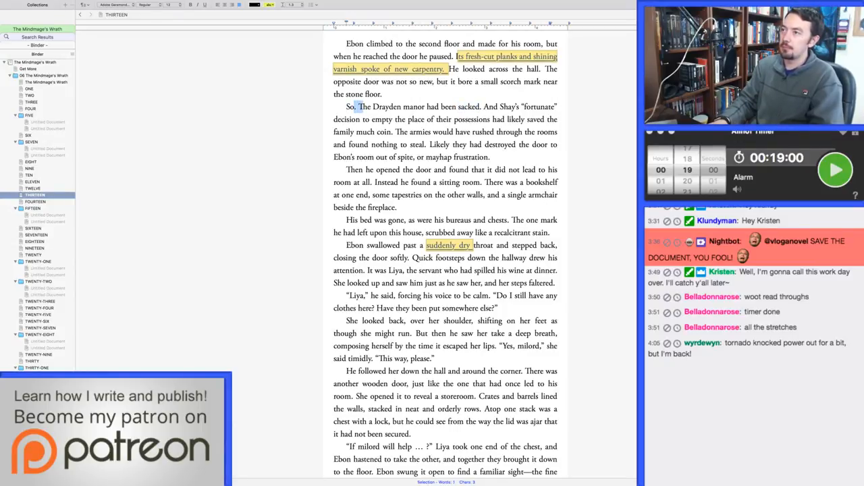
key("alt+Right")
key("alt+Right")
key("alt+Right")
key("alt+Right")
key("alt+Right")
key("alt+Right")
key("alt+Right")
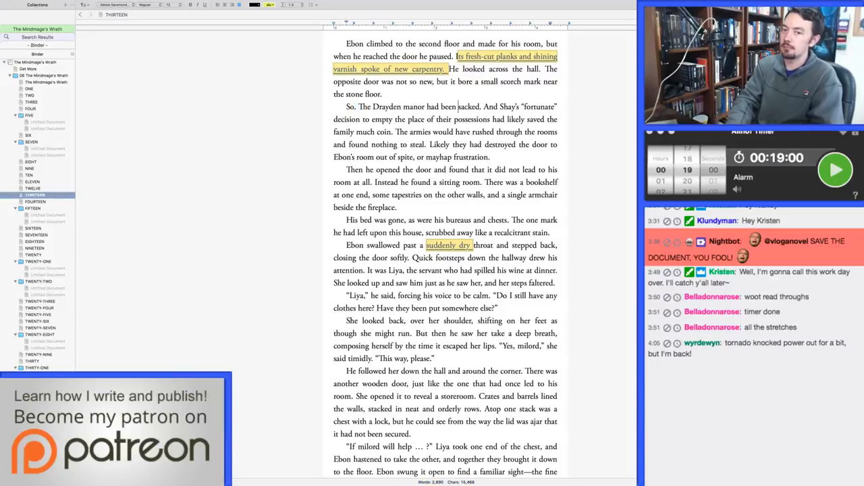
key("shift+alt+Right")
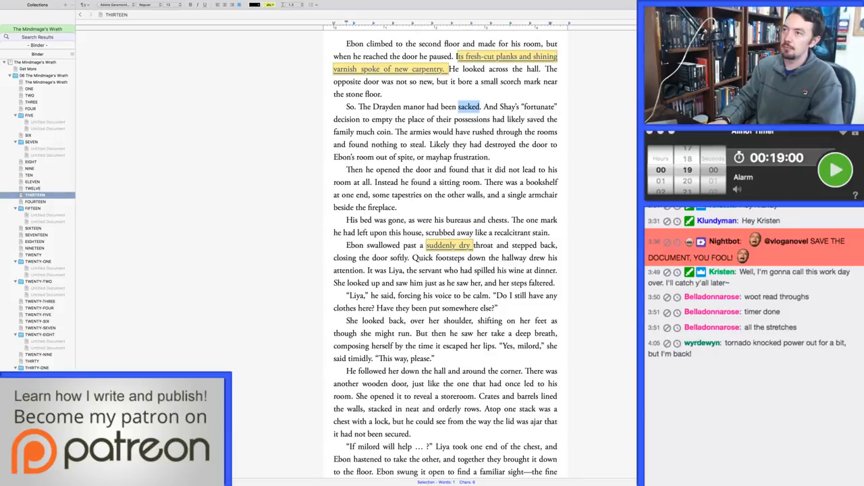
key("alt+Left")
key("alt+Left")
key("alt+Left")
key("alt+Left")
key("alt+Left")
key("shift+alt+Right")
key("shift+alt+Right")
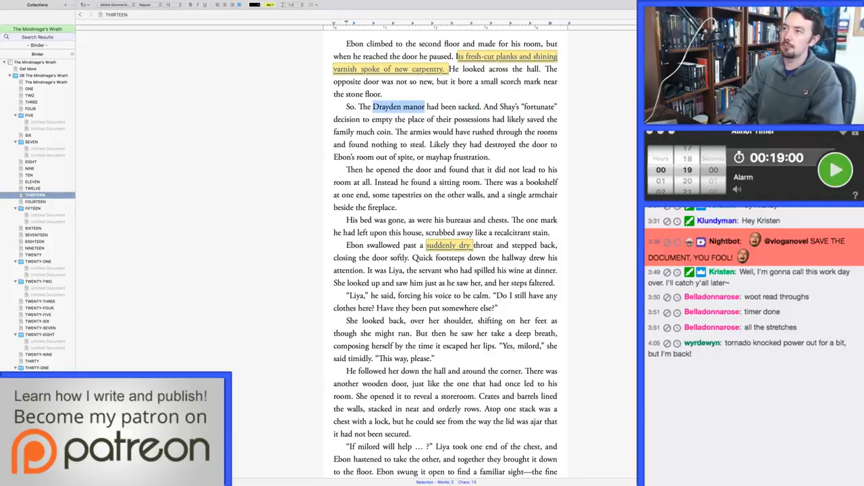
key("alt+Left")
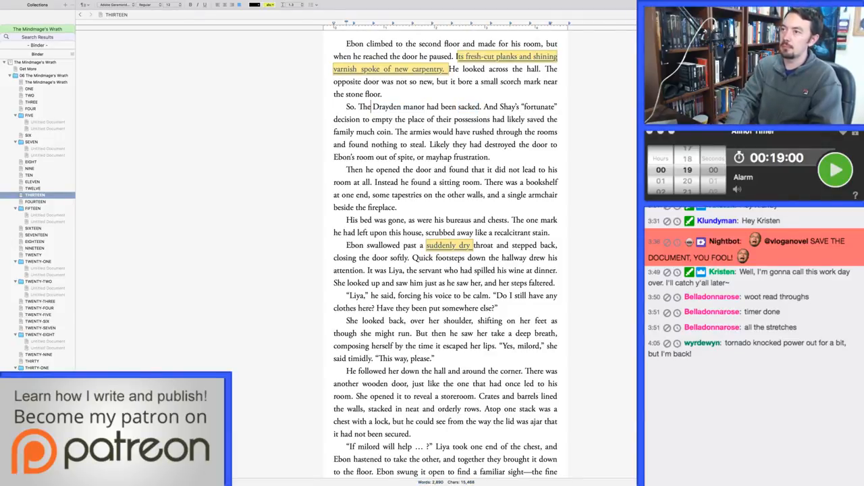
type("attackers had")
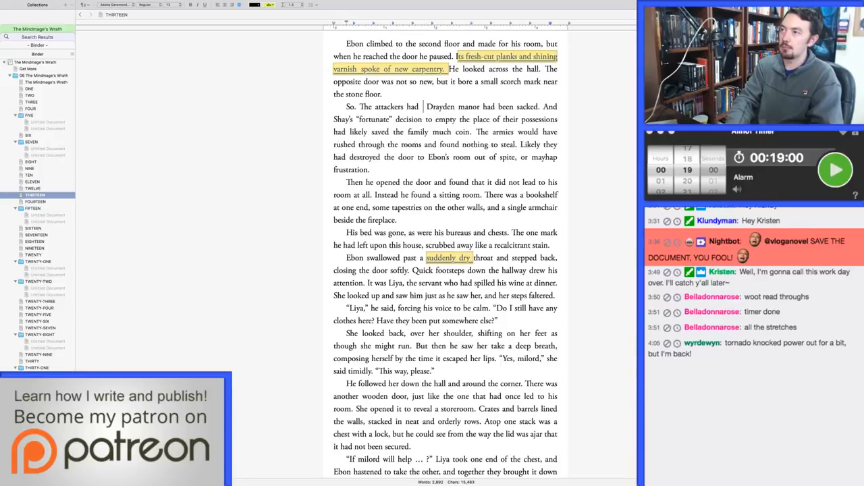
type(" gone through the")
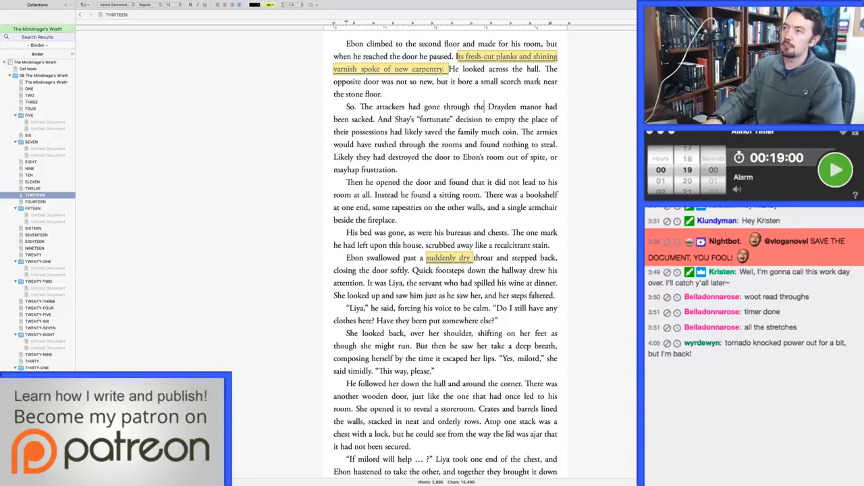
Step: Delete "had been sacked" after "Drayden manor", keeping the full stop
key("alt+Right")
key("alt+Right")
key("shift+alt+Right")
key("shift+alt+Right")
key("shift+alt+Right")
key("BackSpace")
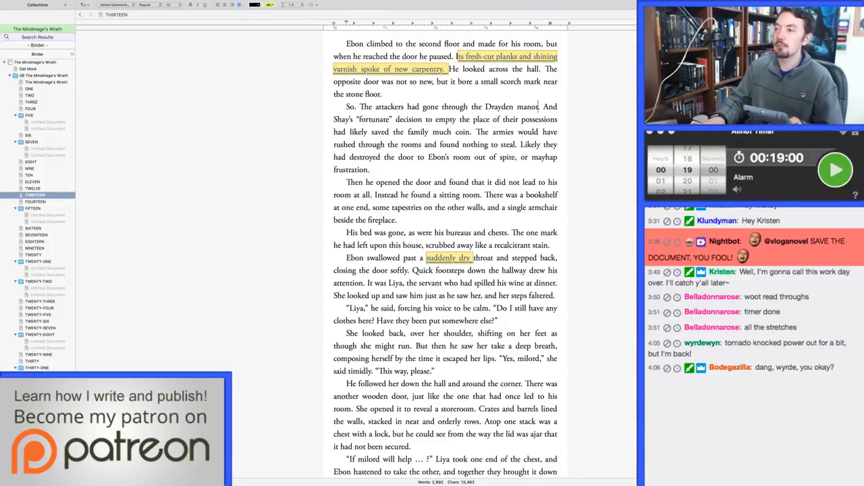
Step: Merge the "His bed was gone" paragraph into the one before it, and remove the comma after "She looked back"
left_click(400, 220)
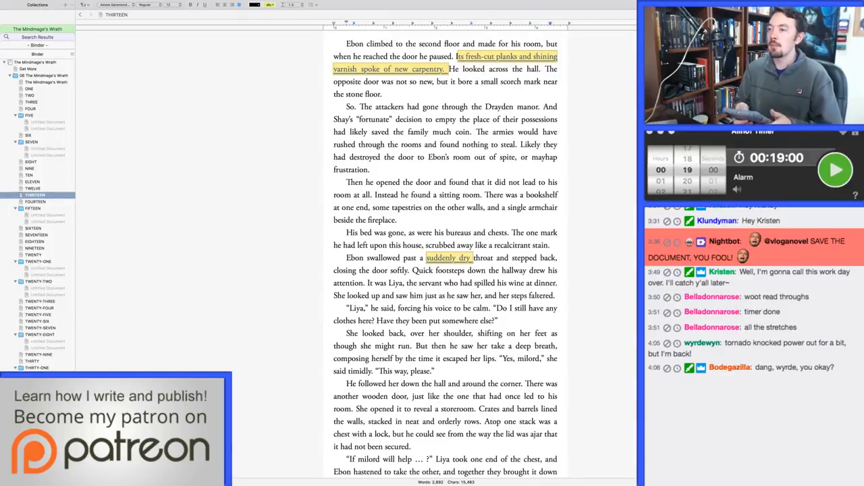
key("Delete")
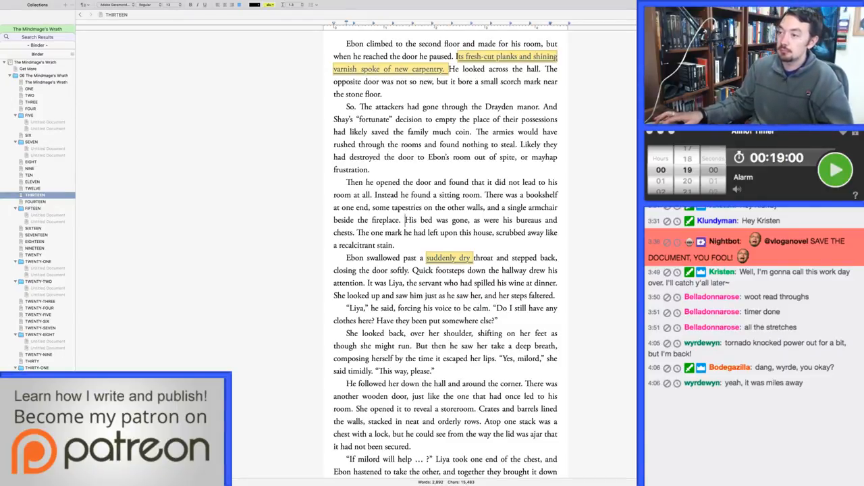
scroll(446, 257, "down", 5)
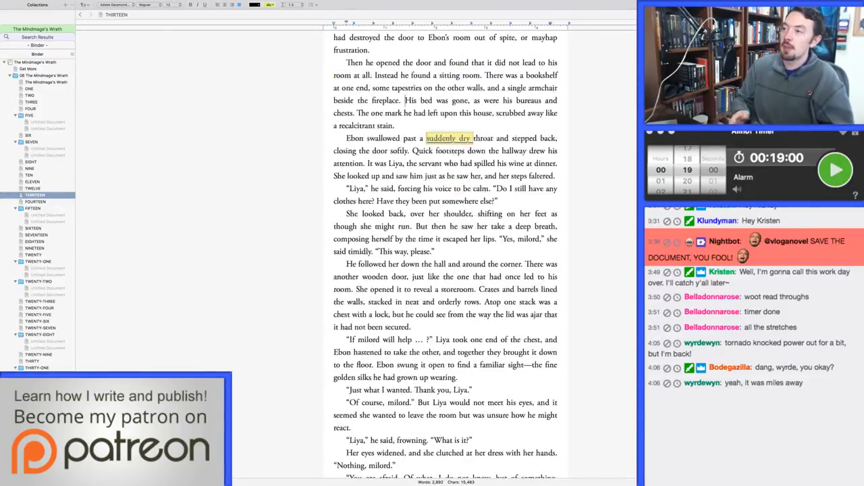
left_click(407, 214)
key("BackSpace")
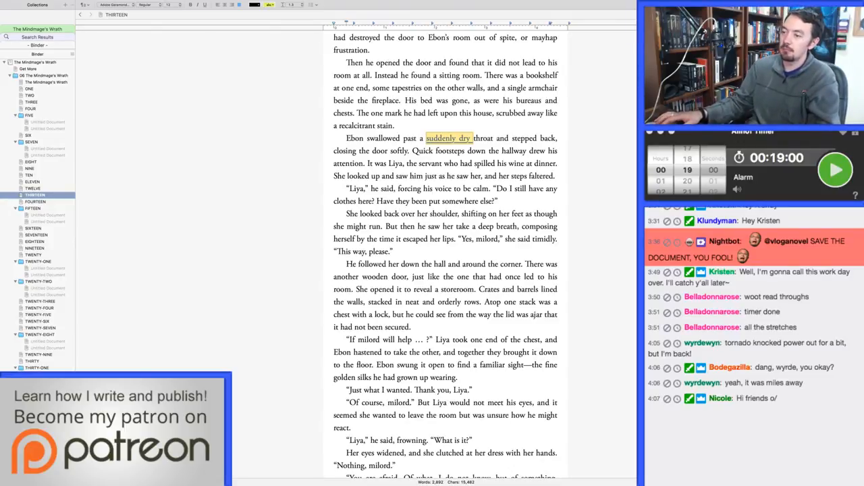
Step: Delete "under his fingers" from the sentence about the golden silks feeling glorious
scroll(446, 257, "down", 5)
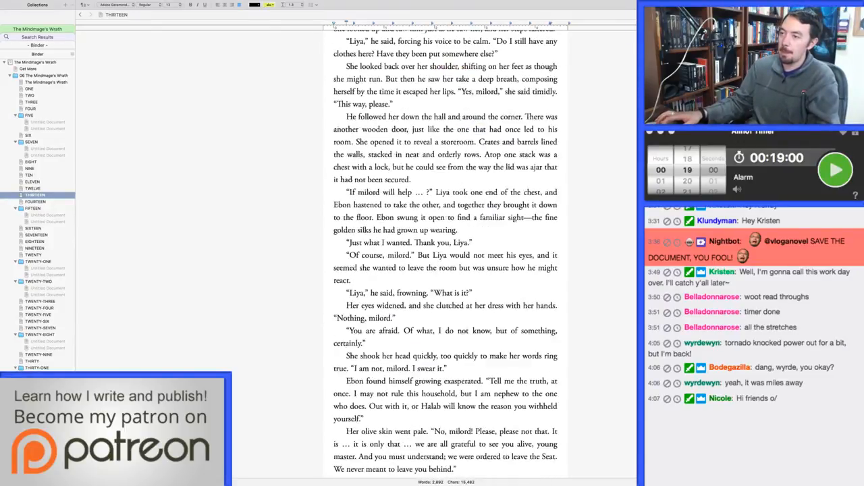
scroll(446, 256, "down", 12)
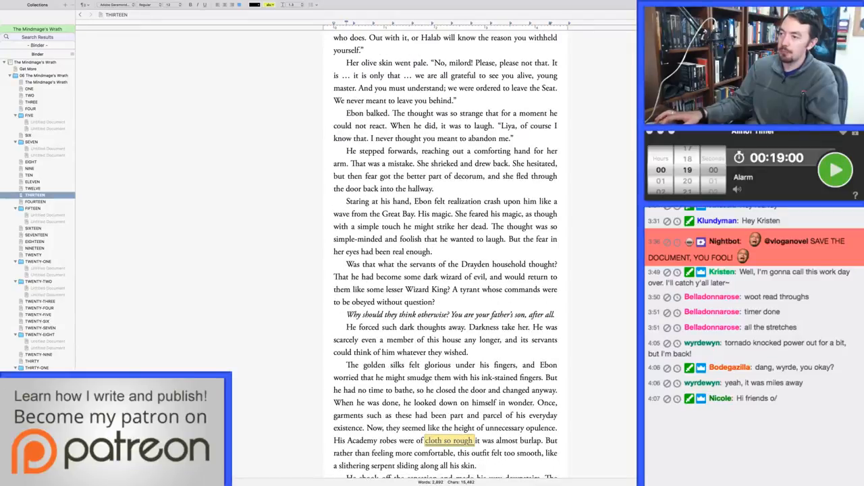
scroll(388, 383, "down", 4)
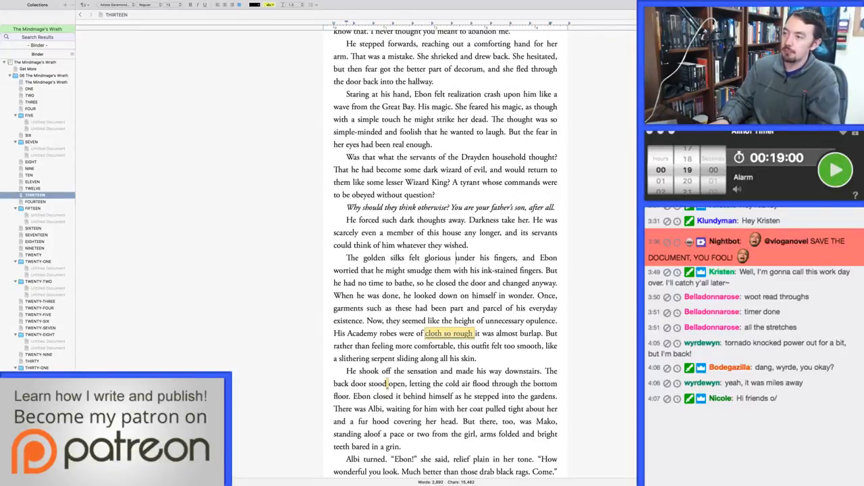
key("shift+alt+Left")
key("shift+alt+Right")
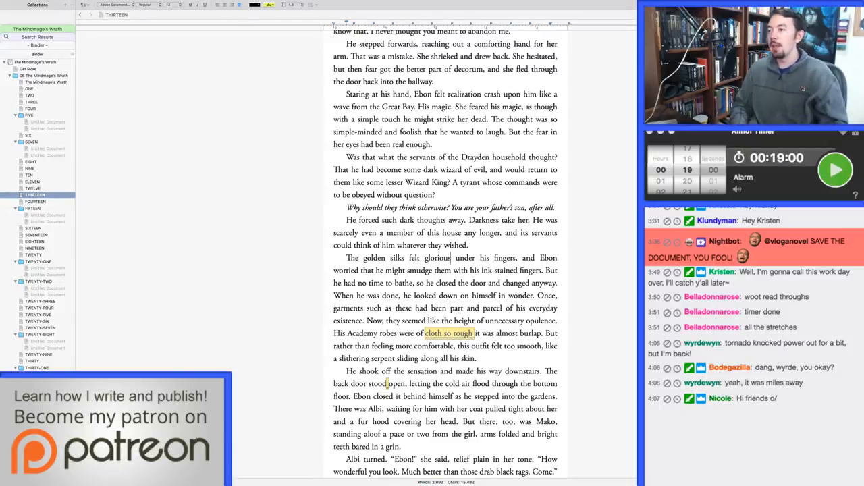
key("shift+alt+Right")
key("shift+alt+Right")
key("shift+alt+Right")
key("BackSpace")
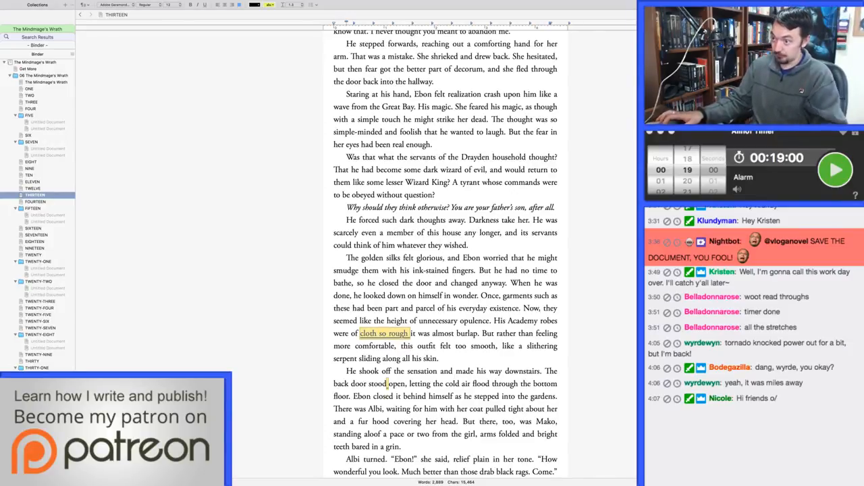
Step: After "put it to use." in Albi's speech, add "I thought I would simply die of delight to see you cast a spell." with "die" in italics
scroll(386, 383, "down", 15)
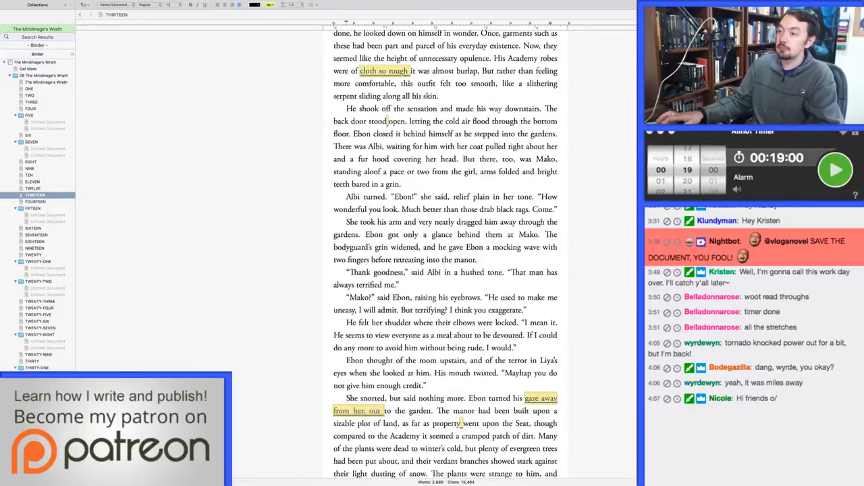
scroll(462, 237, "down", 12)
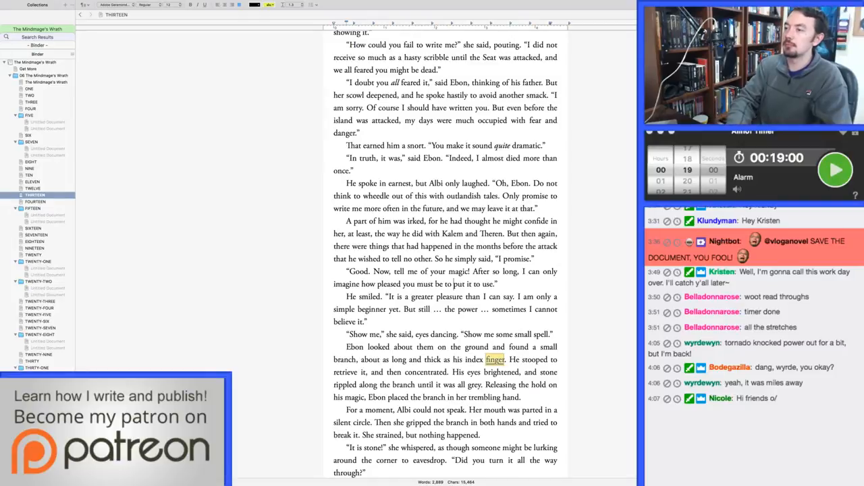
left_click(494, 284)
type("I thought I wou")
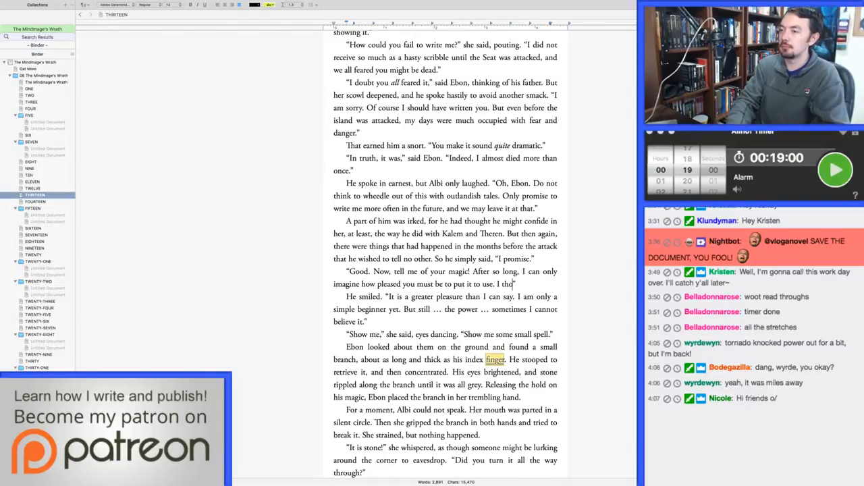
type("ld simply")
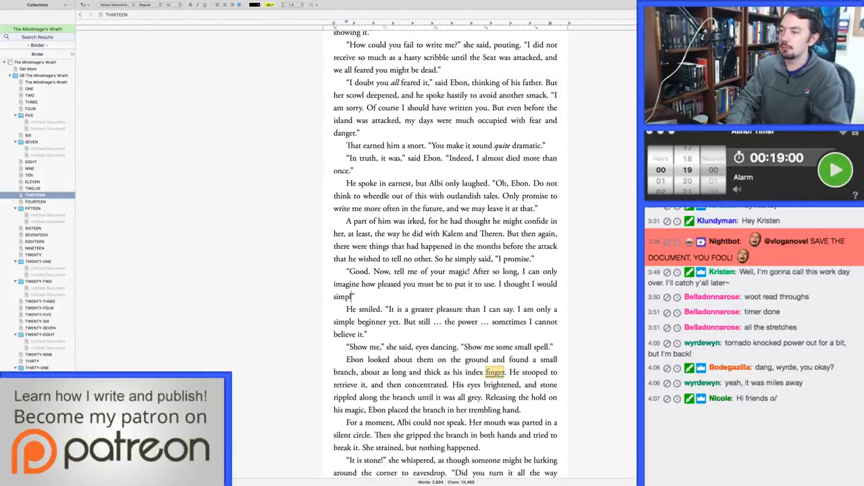
key("super+i")
type("die")
key("super+i")
type("of d")
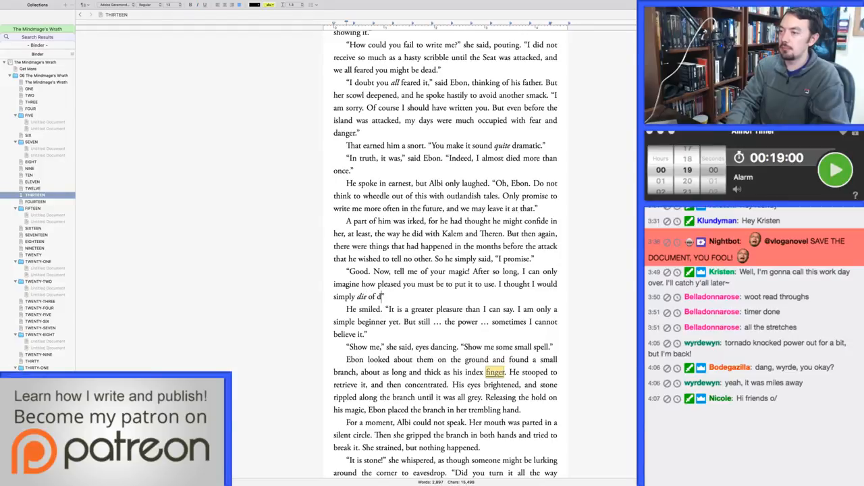
type("elight to see you cast a spell.”")
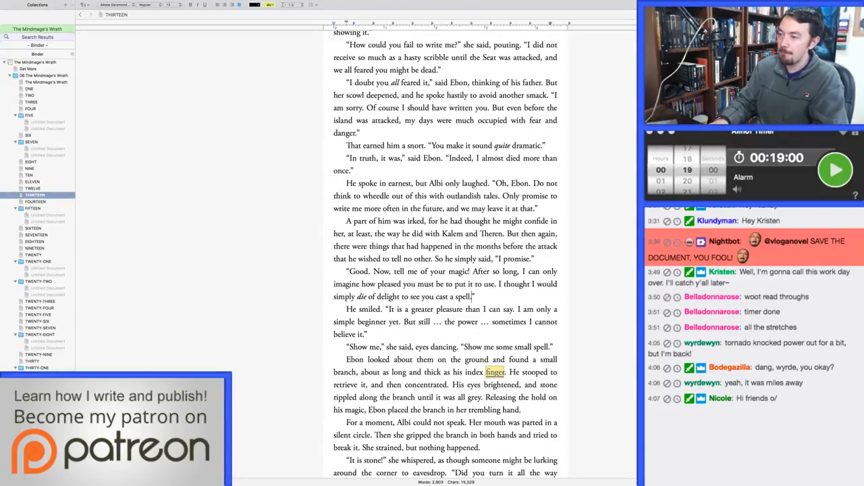
Step: Insert "again" after "Show me" in Albi's line with her eyes dancing
left_click(442, 360)
left_click(443, 348)
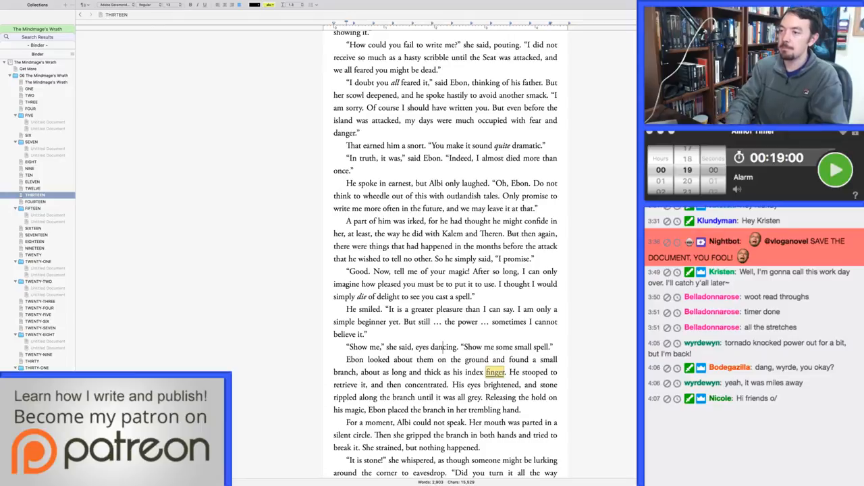
left_click(367, 347)
left_click(379, 347)
type("again")
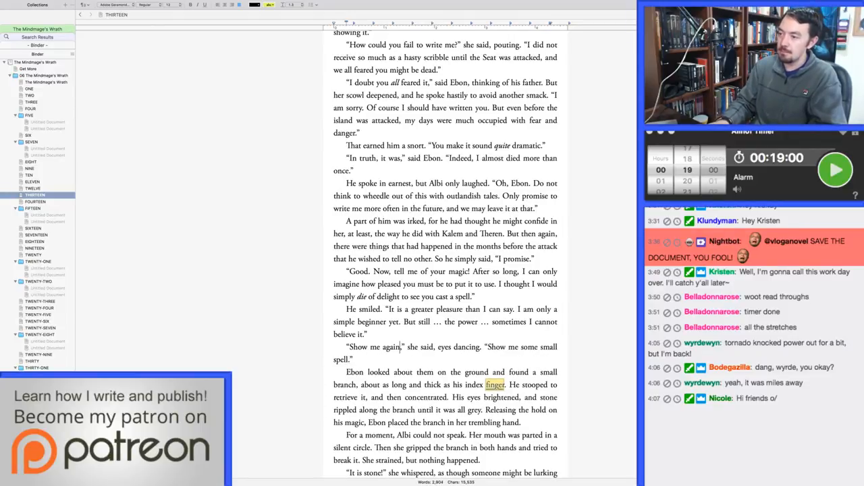
Step: Delete Albi's second line of dialogue, "Show me some small spell," leaving her paragraph ending at "eyes dancing."
key("super+Right")
key("alt+Left")
key("alt+Left")
key("alt+Left")
key("shift+super+Right")
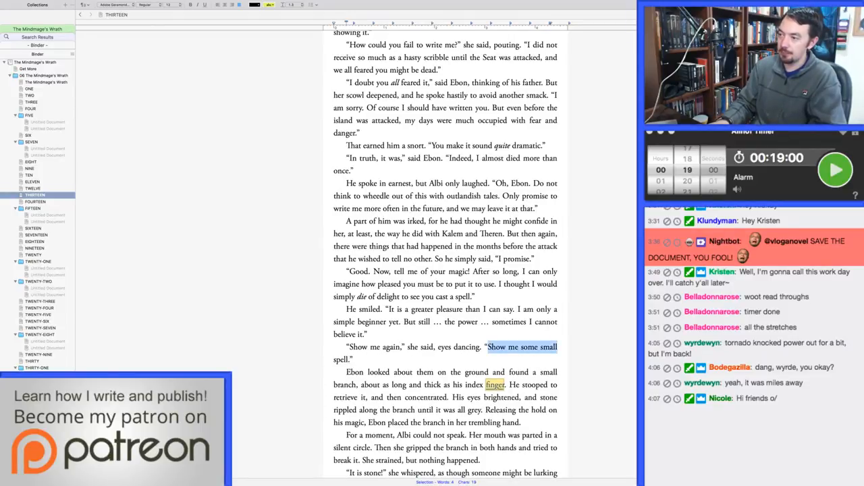
key("Left")
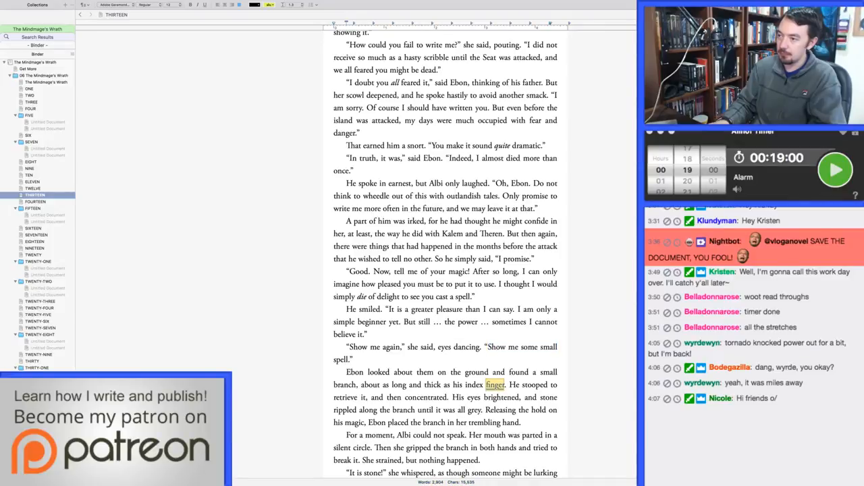
key("Left")
key("shift+alt+Down")
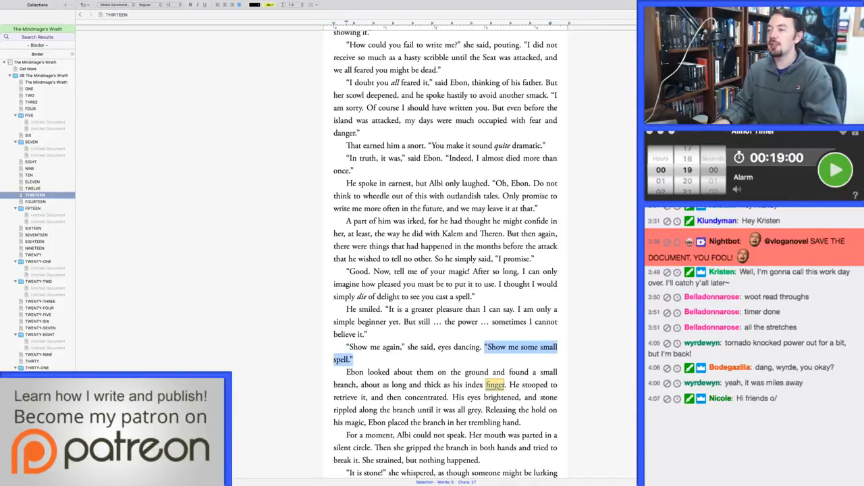
key("BackSpace")
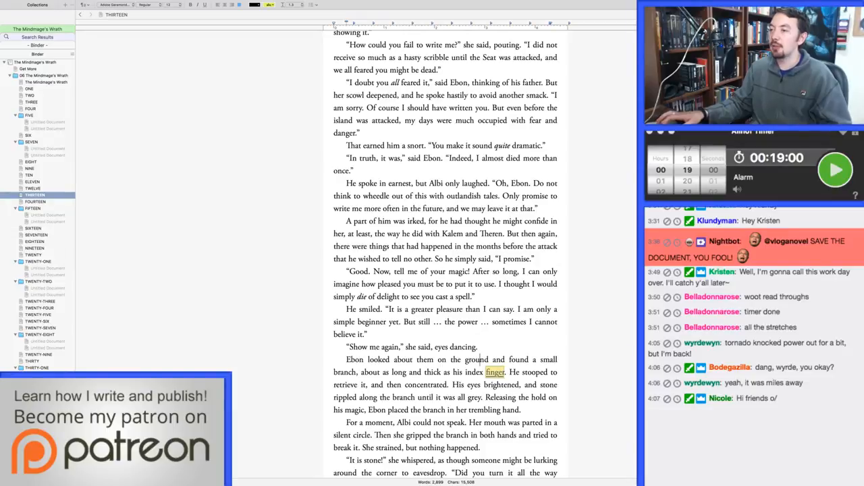
Step: In Albi's whispered line, insert "through" after "It is stone" and add "And the cup?" at the end of her question
scroll(482, 359, "down", 3)
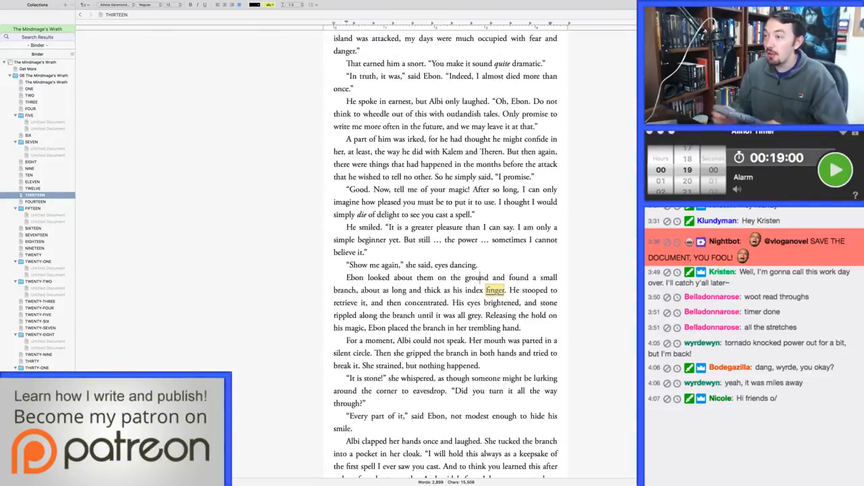
scroll(446, 257, "down", 3)
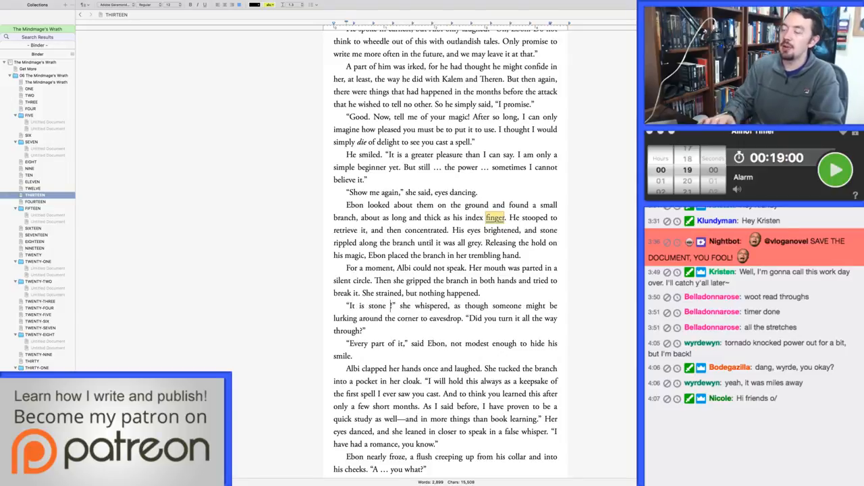
type("through")
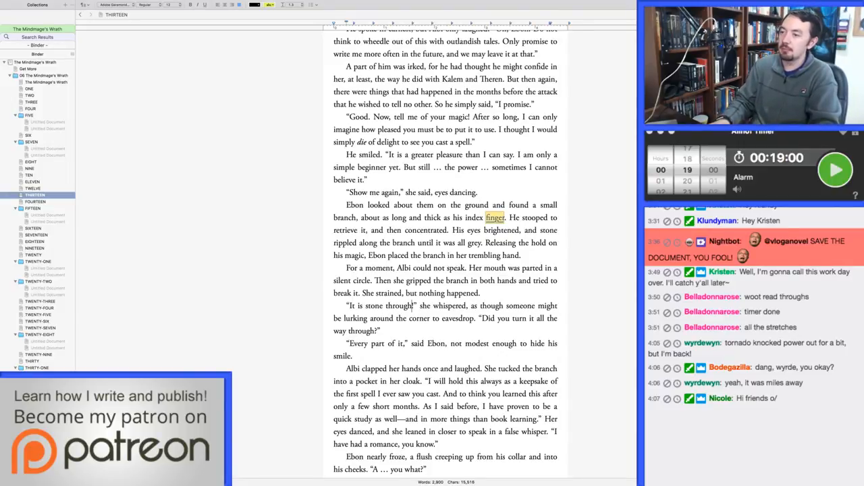
left_click(378, 331)
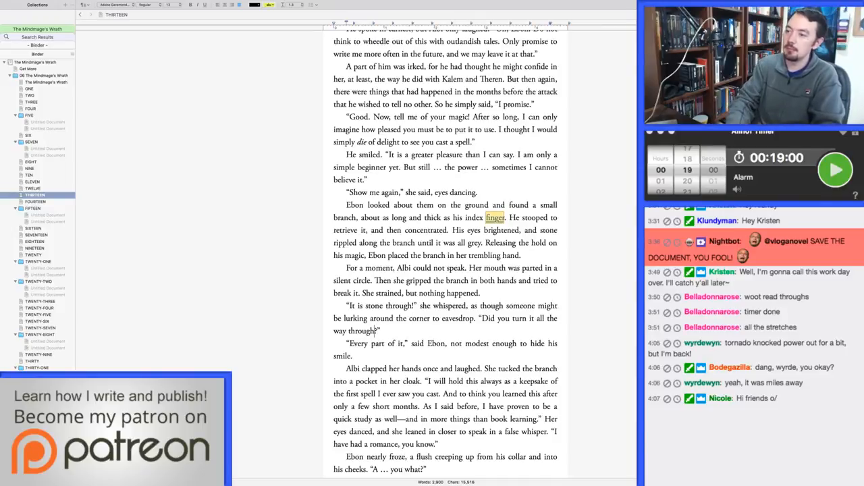
type("And the cup?")
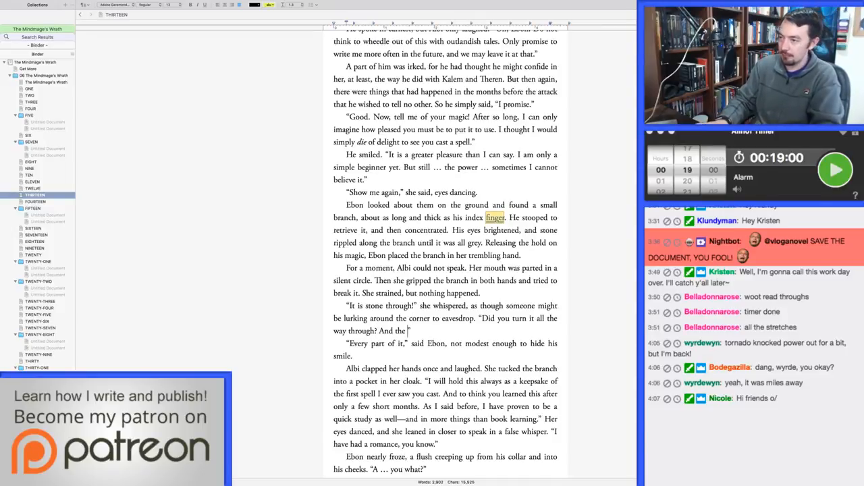
Step: Change Ebon's reply to "Every part of them both" and delete "through" from Albi's "all the way through?"
double_click(400, 343)
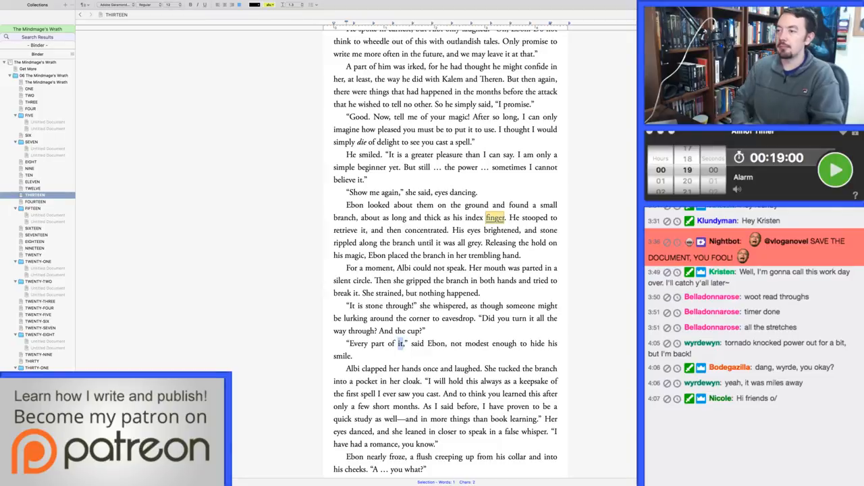
type("them both")
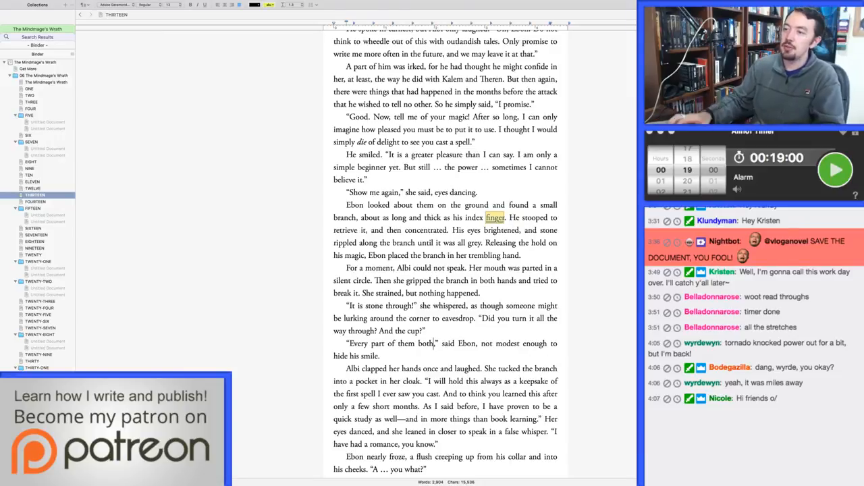
double_click(364, 331)
key("BackSpace")
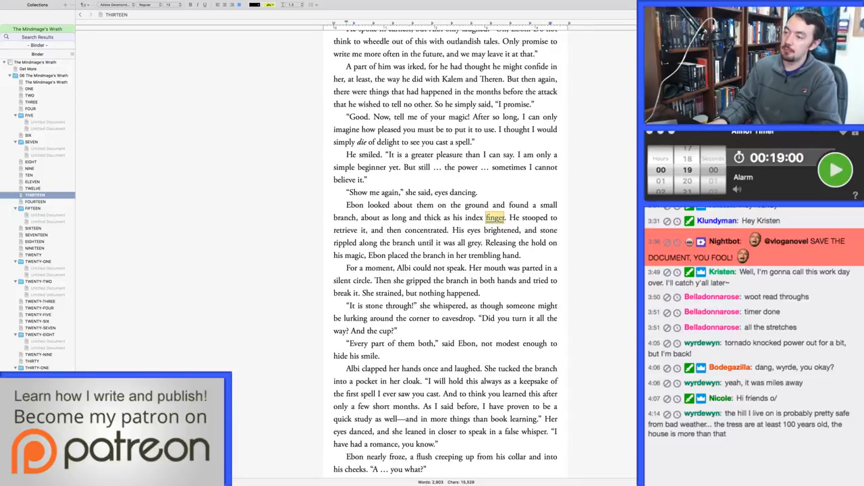
Step: Delete "of the first spell I ever saw you cast" so Albi's sentence ends at "keepsake."
left_click_drag(549, 382, 359, 394)
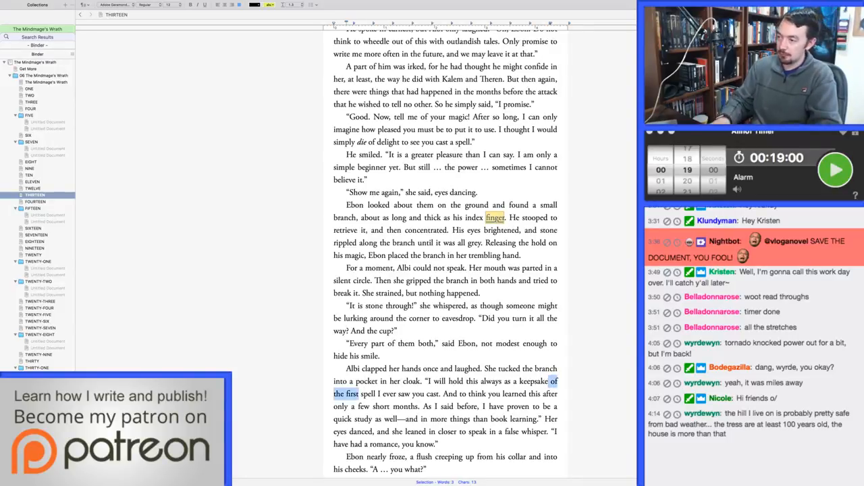
key("shift+alt+Right")
key("shift+alt+Right")
key("shift+alt+Right")
key("shift+alt+Right")
key("shift+alt+Right")
key("shift+alt+Right")
key("BackSpace")
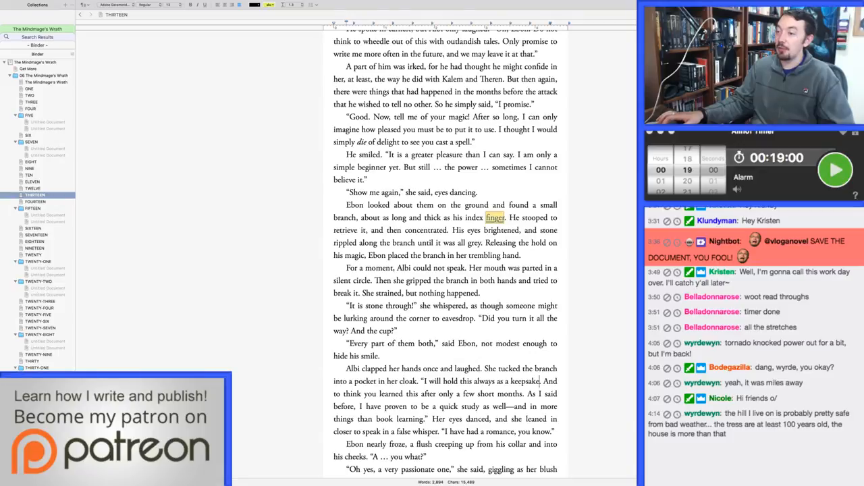
Step: Delete "was" before "graduated from the Academy" in the paragraph about Ebon's old life slipping away
scroll(481, 374, "down", 5)
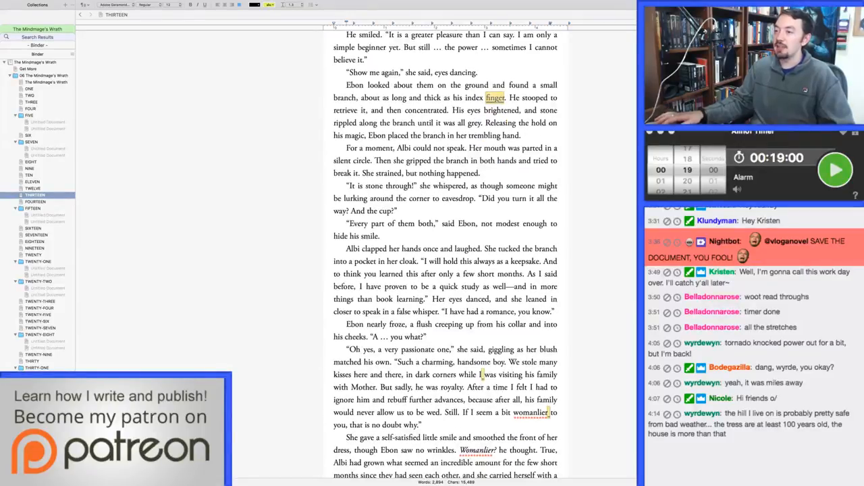
scroll(446, 257, "down", 3)
scroll(445, 256, "down", 2)
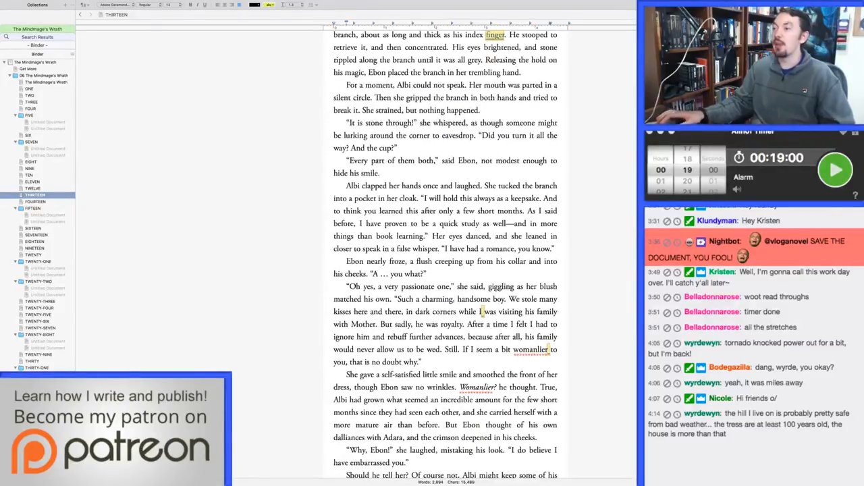
scroll(446, 256, "down", 6)
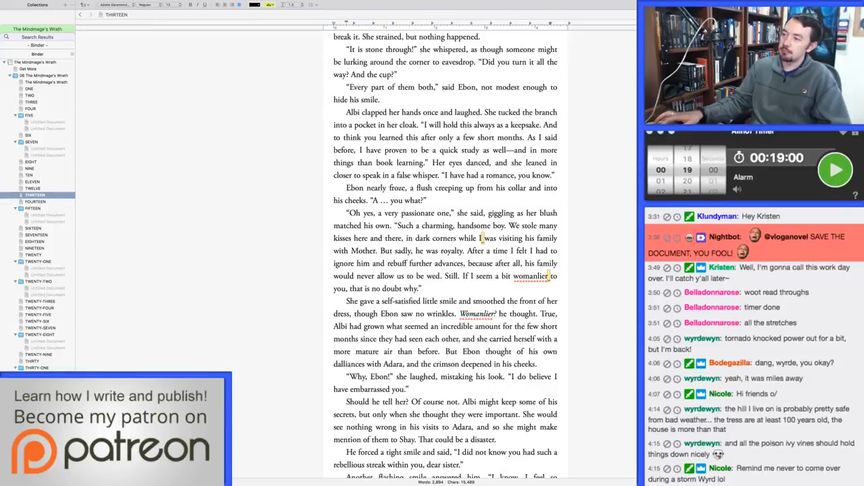
scroll(446, 257, "down", 8)
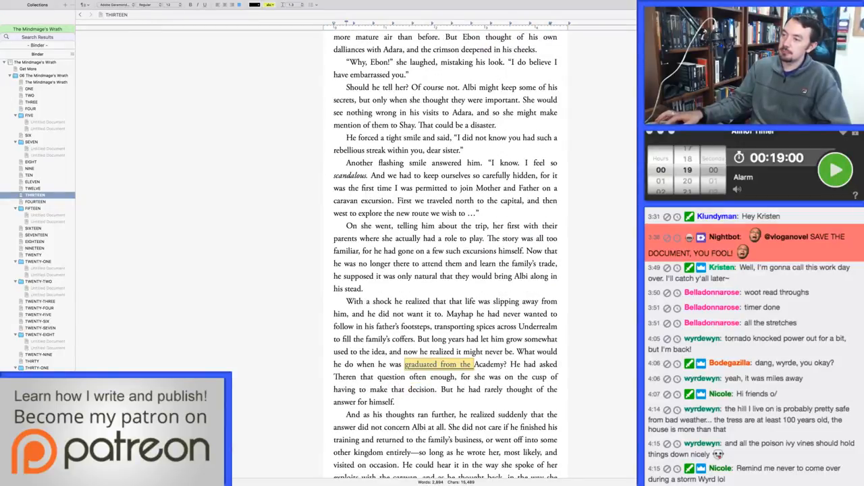
scroll(446, 256, "down", 2)
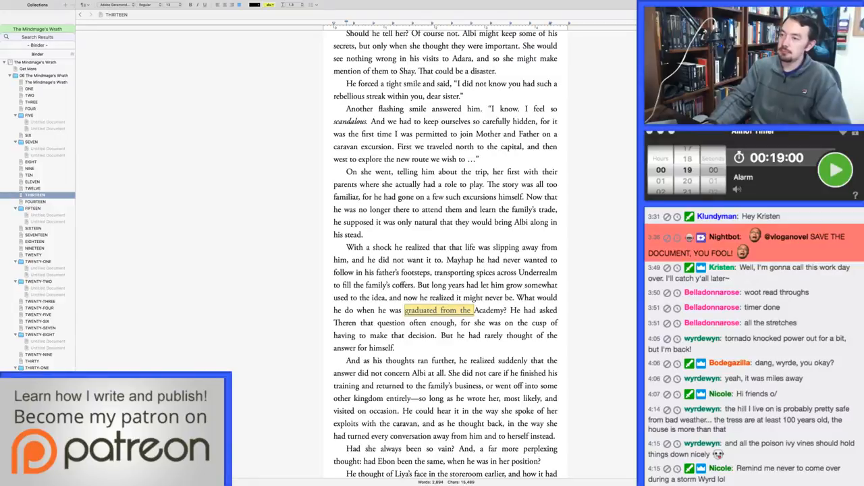
double_click(396, 311)
key("BackSpace")
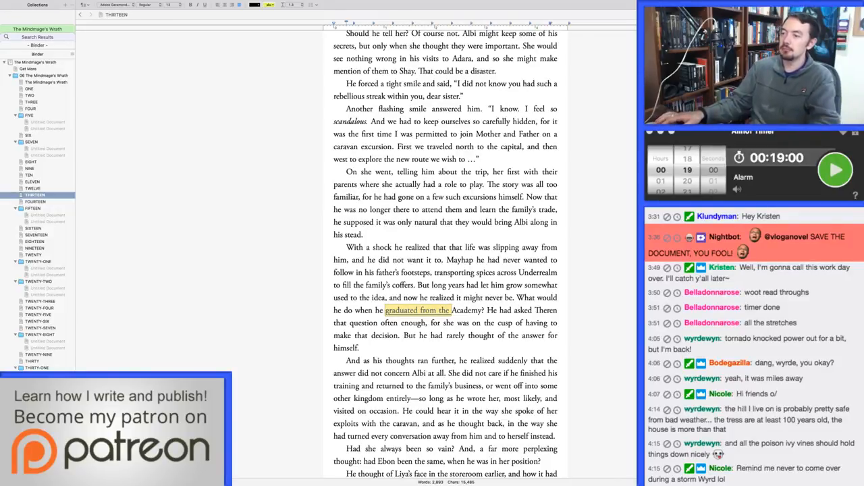
Step: Replace "Shay" with "Father" in the question "Had Shay made the decision the moment Ebon joined the Academy"
scroll(446, 257, "down", 5)
scroll(445, 257, "down", 5)
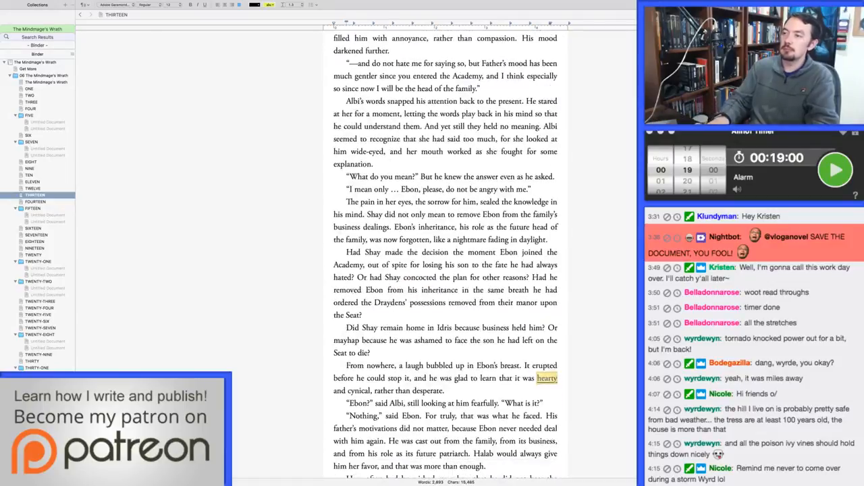
double_click(373, 252)
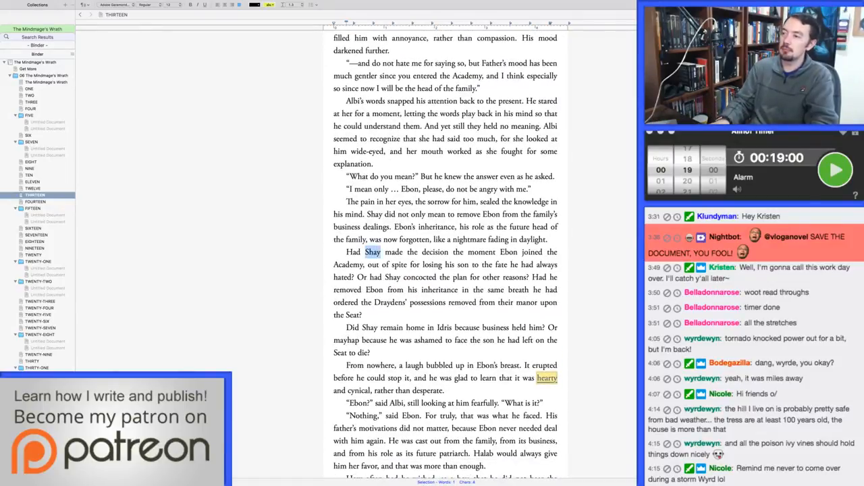
type("Father")
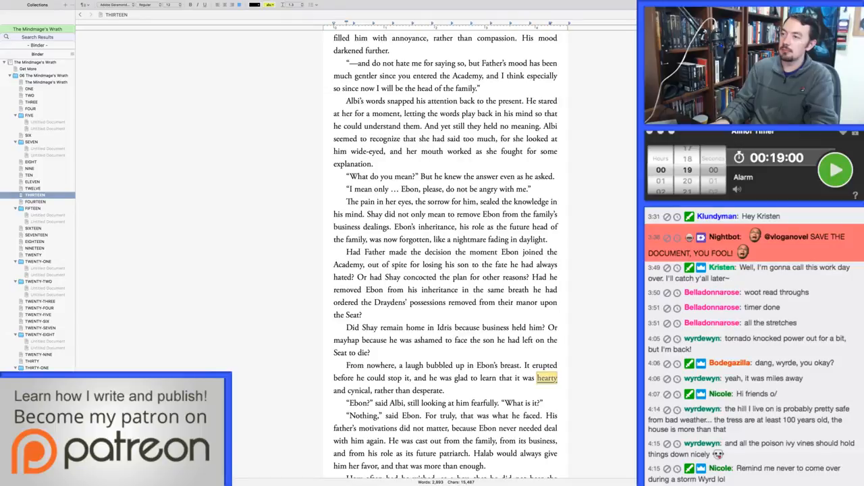
Step: Replace "Shay" with "he" in the question about having concocted the plan for other reasons
left_click(420, 265)
left_click(442, 265)
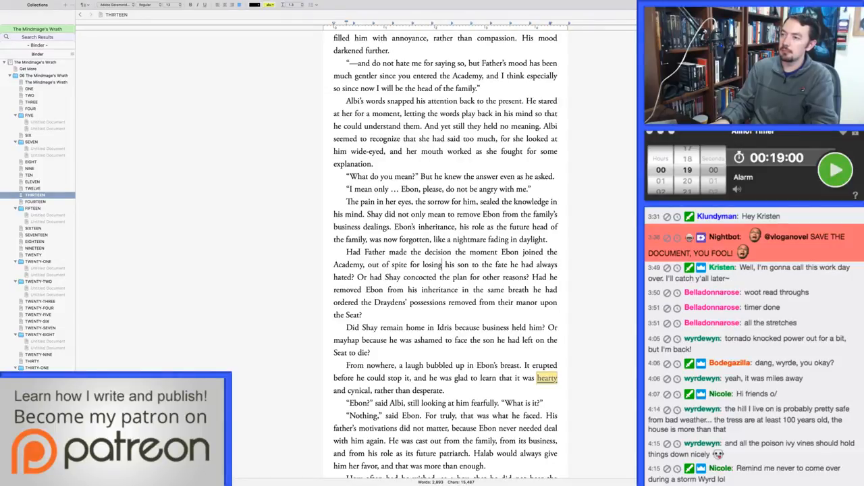
key("alt+Right")
key("alt+Right")
key("alt+Right")
key("alt+Right")
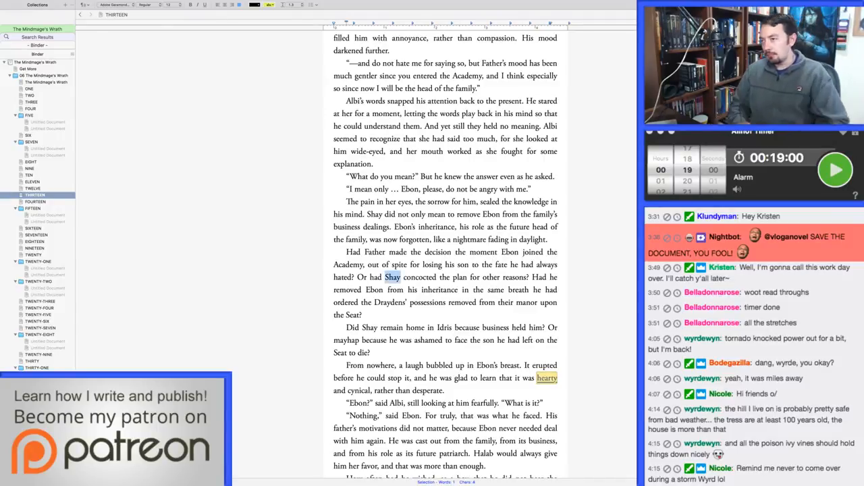
key("alt+Delete")
type("he")
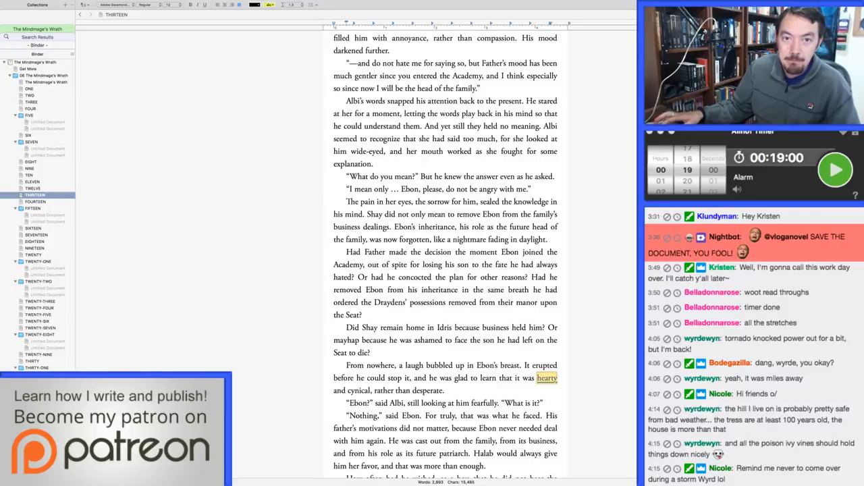
Step: Set the countdown timer to 31 minutes, start it, and return to the chapter text
scroll(688, 169, "down", 10)
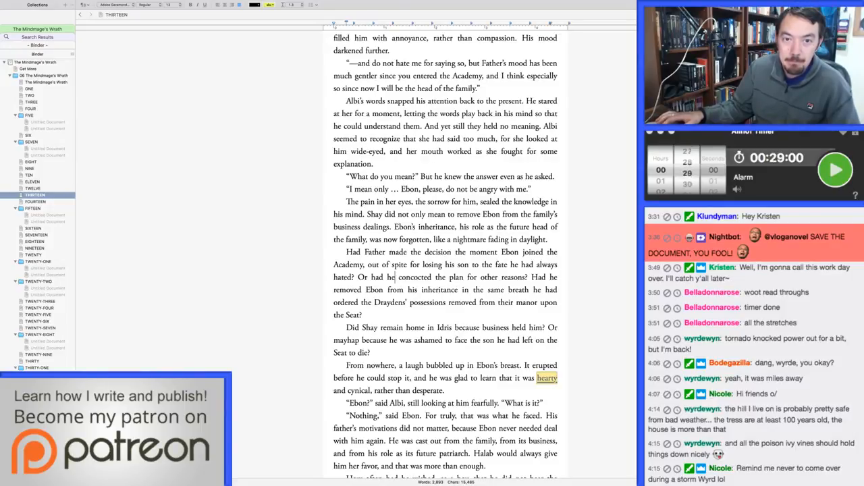
scroll(687, 169, "down", 4)
scroll(687, 170, "up", 2)
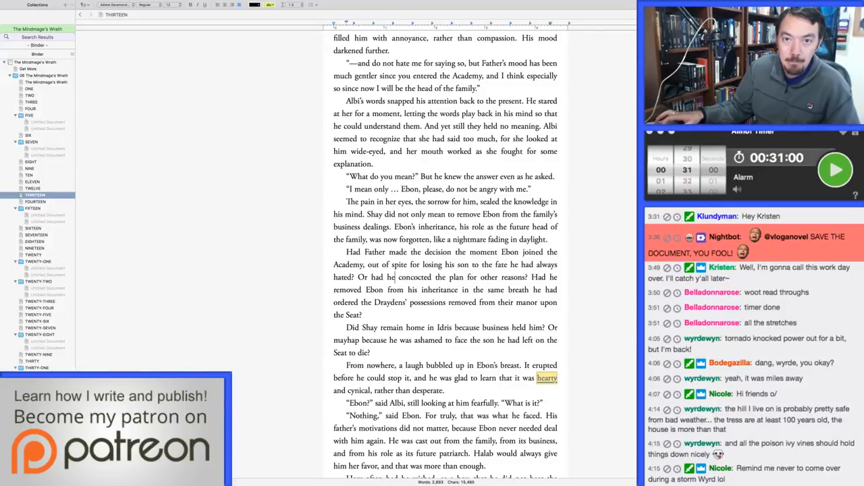
left_click(836, 170)
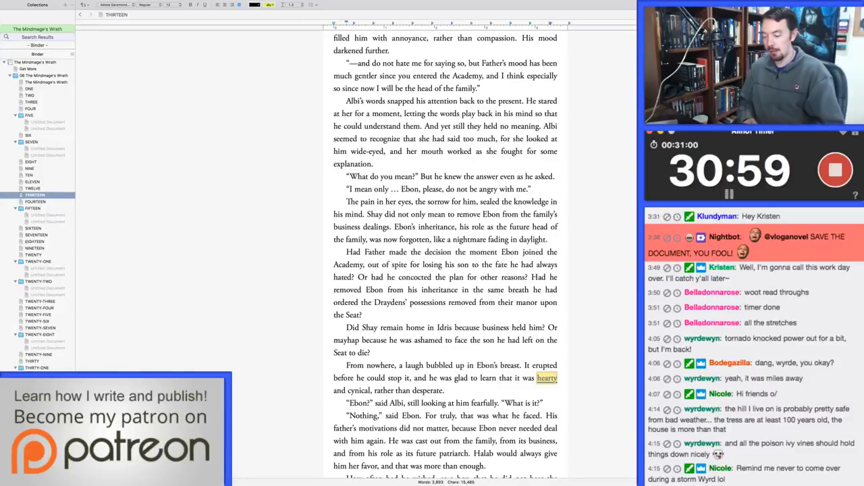
left_click(395, 278)
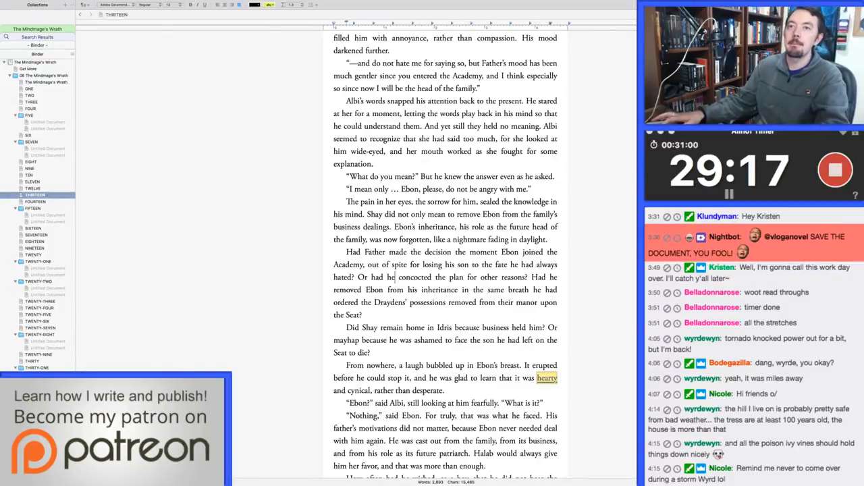
Step: Open the whole manuscript of The Mindmage's Wrath as one combined text and search it for "passers-by"
left_click(45, 76)
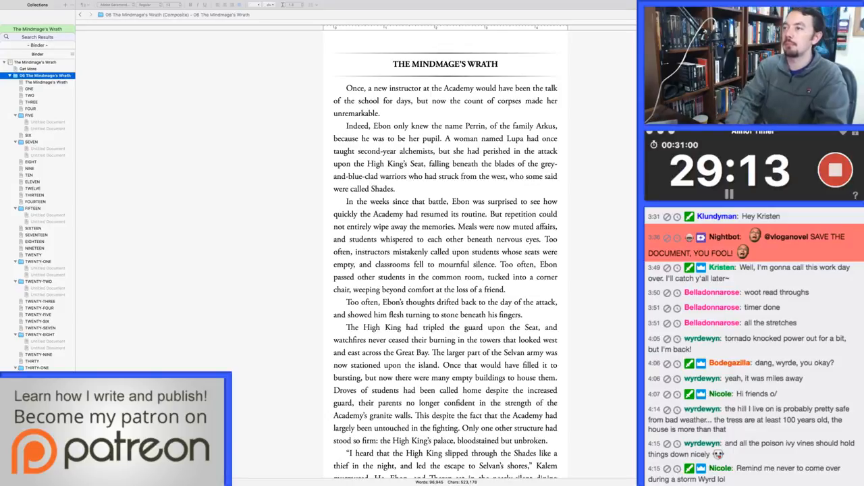
left_click(401, 102)
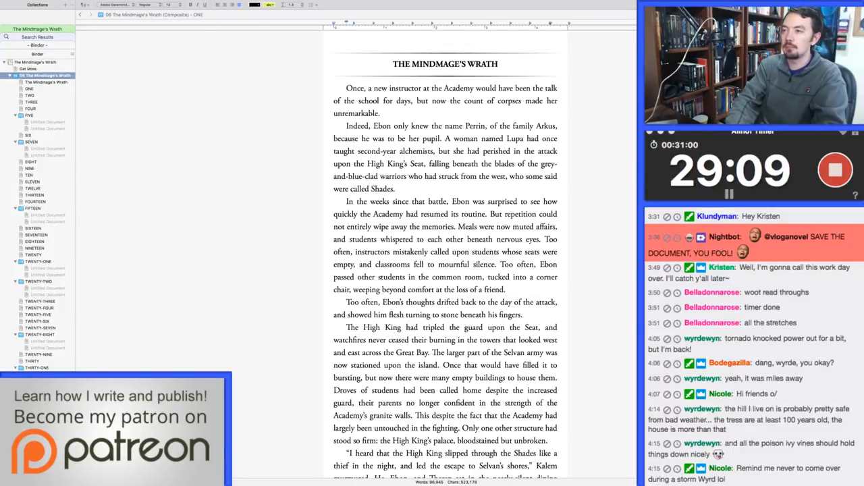
key("super+g")
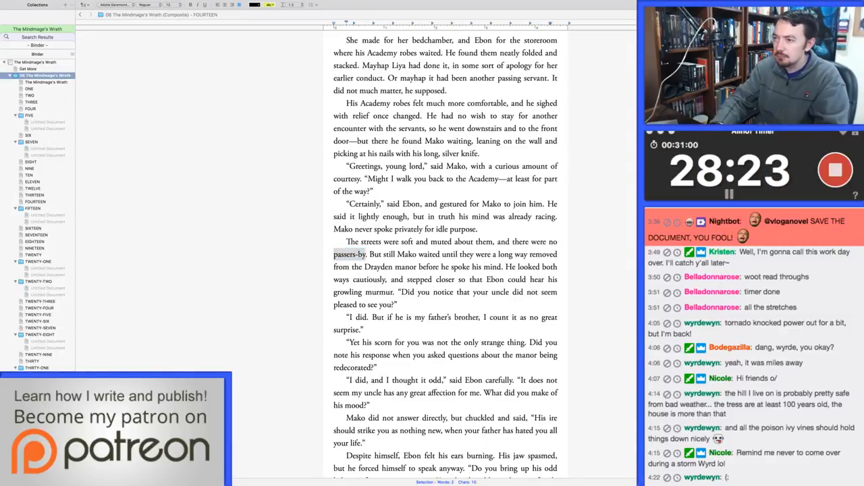
Step: Change "passers-by" to "passersby" in chapter FOURTEEN's description of the muted streets and find the next occurrence
left_click(358, 255)
key("BackSpace")
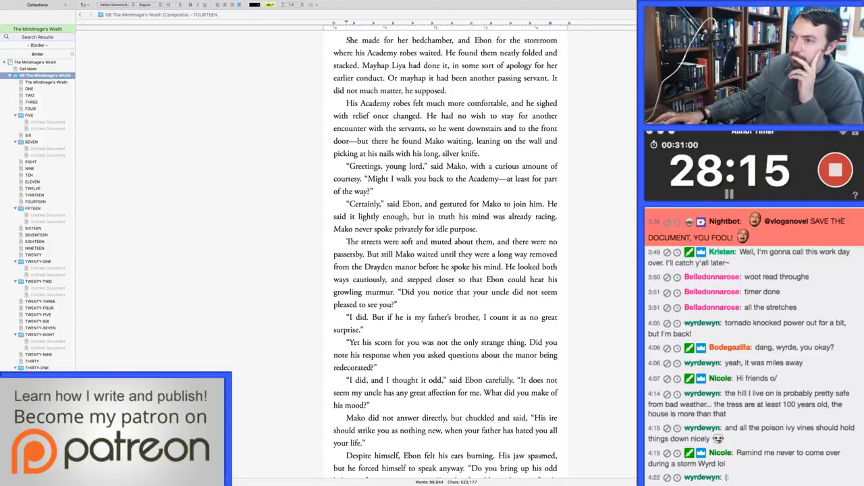
key("Return")
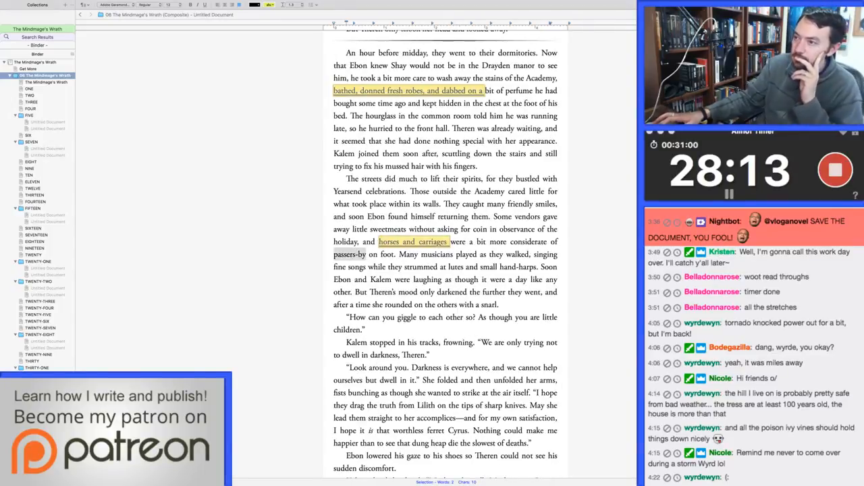
Step: Change "passers-by" to "passersby" in chapter TWENTY-FOUR's line about the home's isolation, and search again from the manuscript's beginning
key("Return")
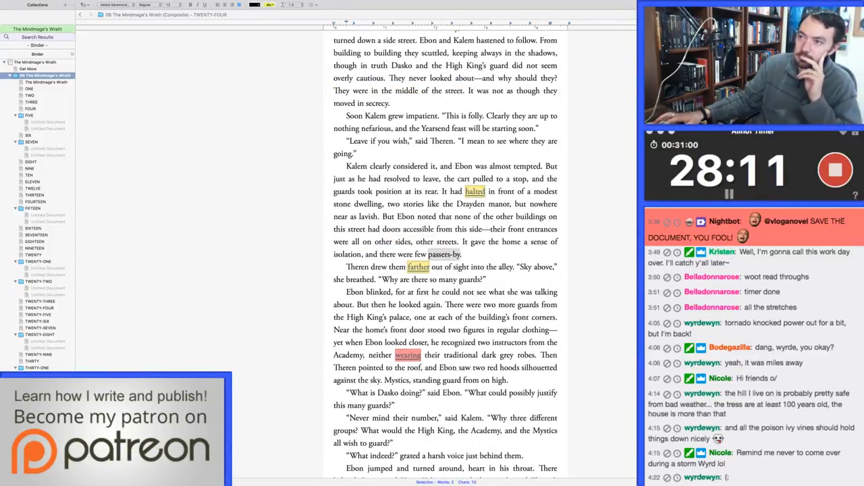
type("passersby")
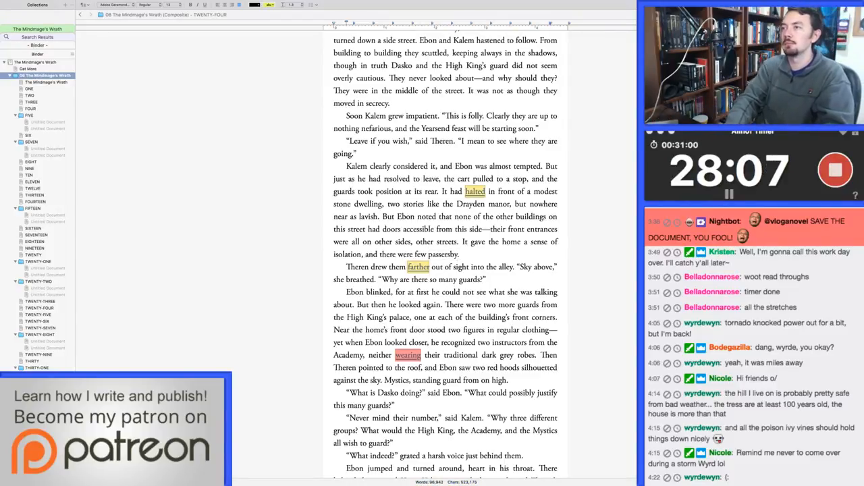
key("super+Up")
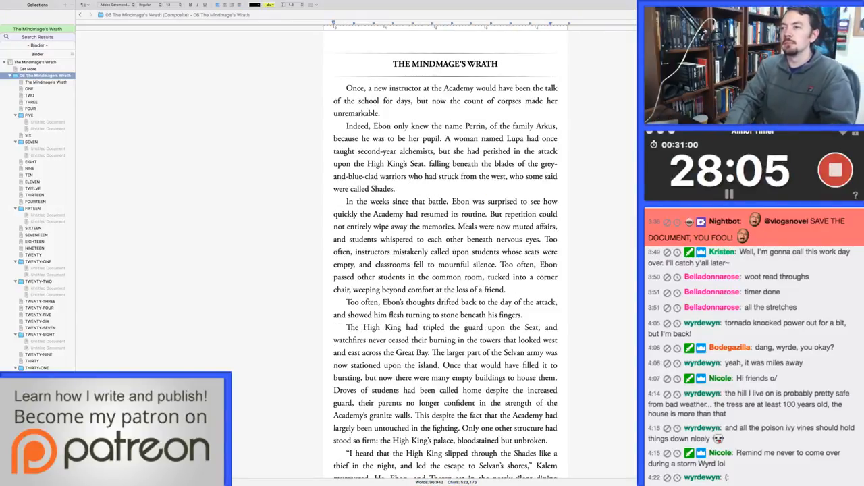
key("super+g")
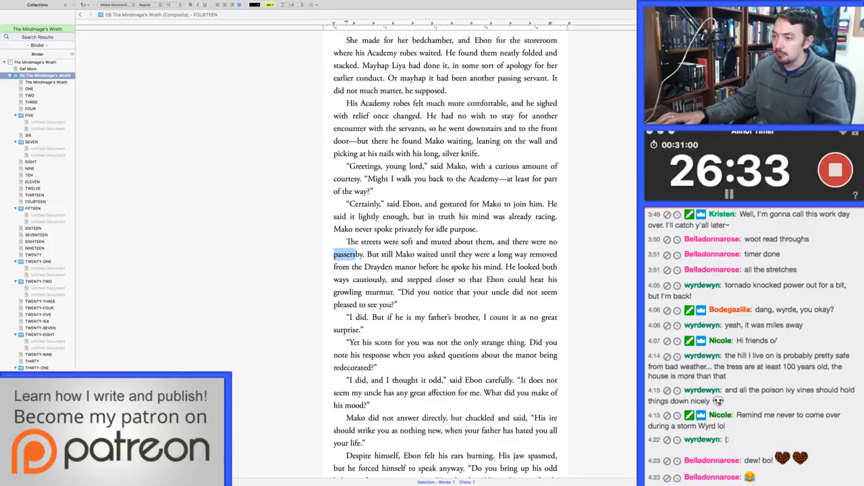
Step: Delete "from his mouth" from chapter FOURTEEN's sentence about Ebon dragging Mako's hand away so that he could whisper
scroll(445, 256, "down", 5)
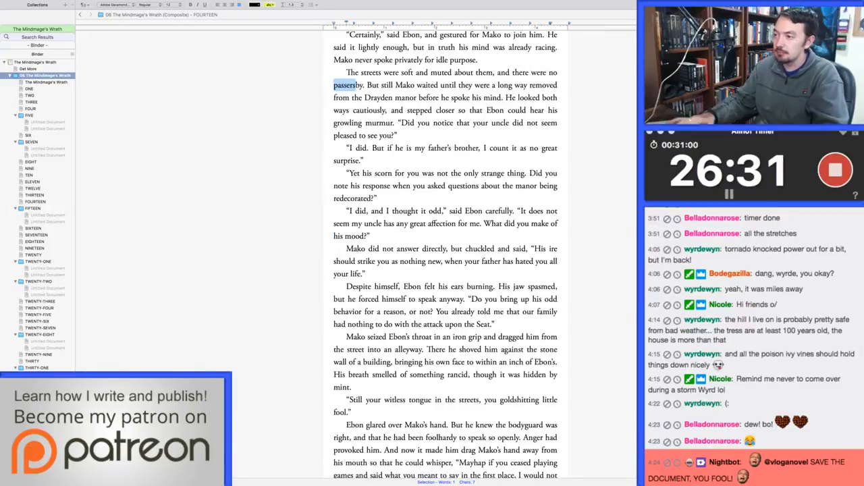
scroll(446, 257, "down", 1)
left_click(427, 341)
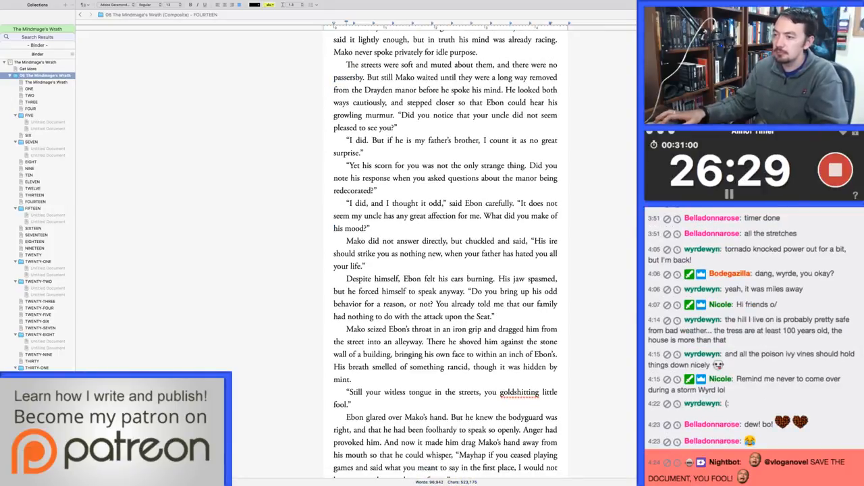
scroll(427, 342, "down", 6)
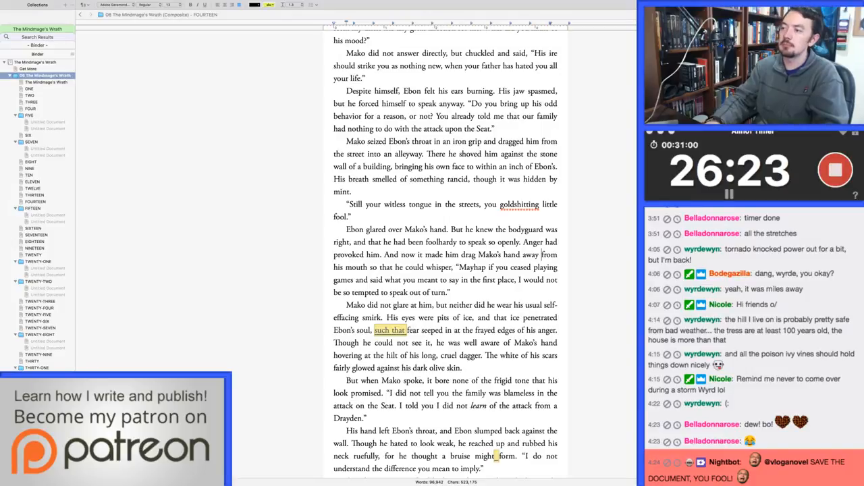
left_click_drag(541, 255, 368, 268)
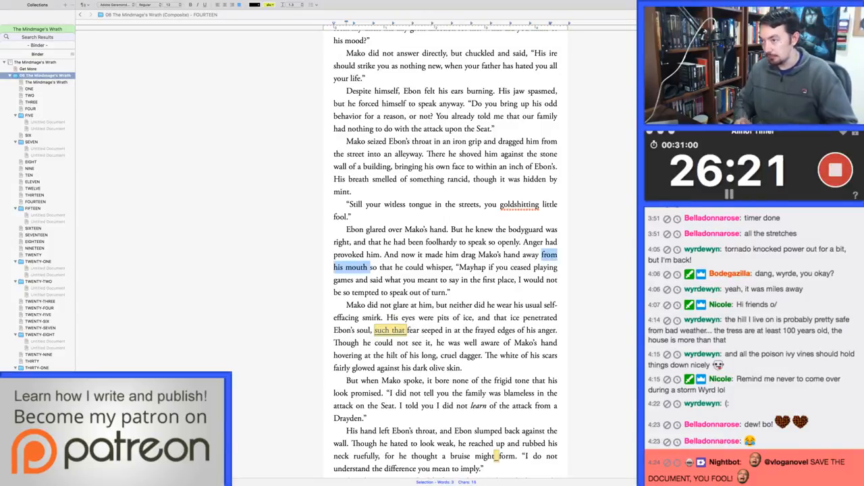
key("BackSpace")
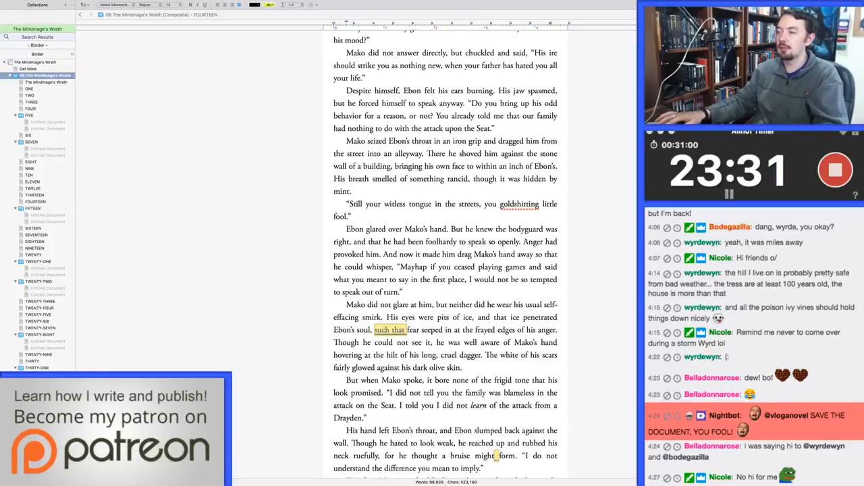
Step: Replace "phlegm" with "saliva" in chapter FOURTEEN's sentence where Mako spat into the snow
scroll(446, 257, "down", 7)
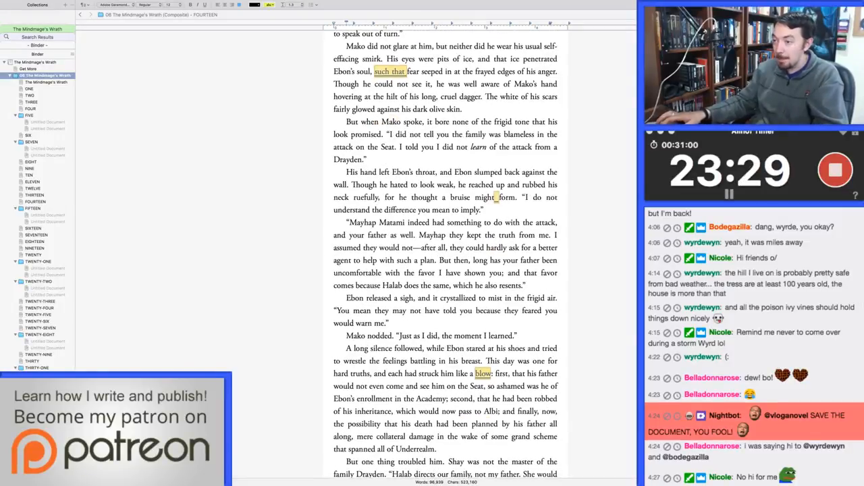
scroll(445, 256, "down", 10)
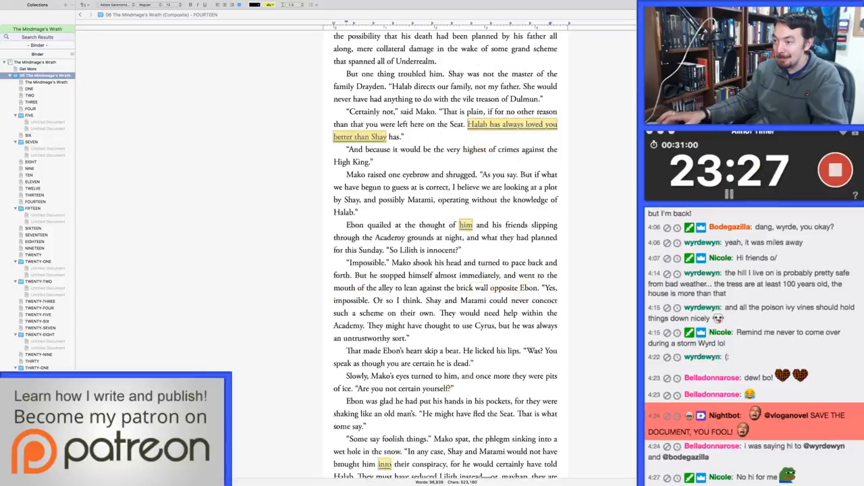
scroll(446, 257, "down", 1)
scroll(446, 257, "down", 5)
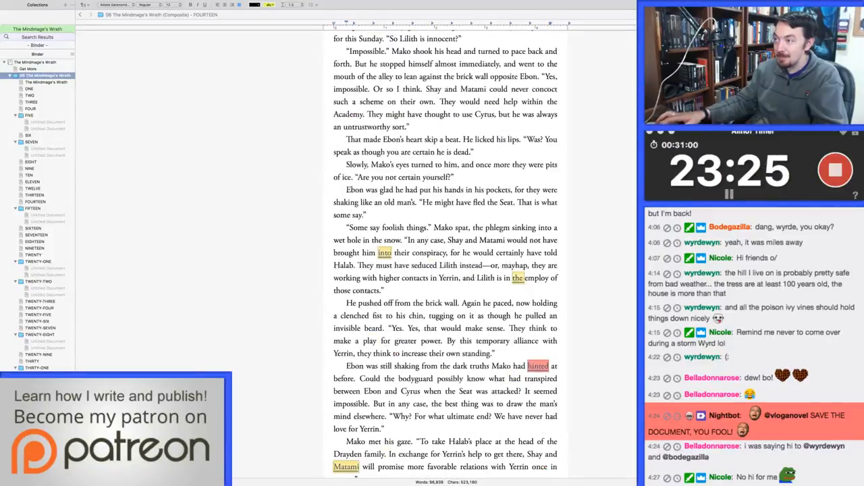
double_click(487, 227)
type("saliva")
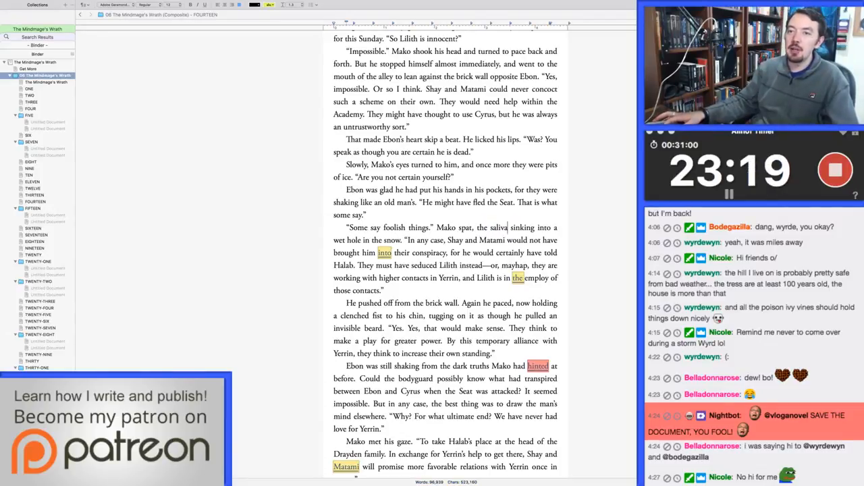
Step: Open chapter FOURTEEN on its own and review Mako and Ebon's alley conversation about Shay, Matami and Lilith
left_click(36, 202)
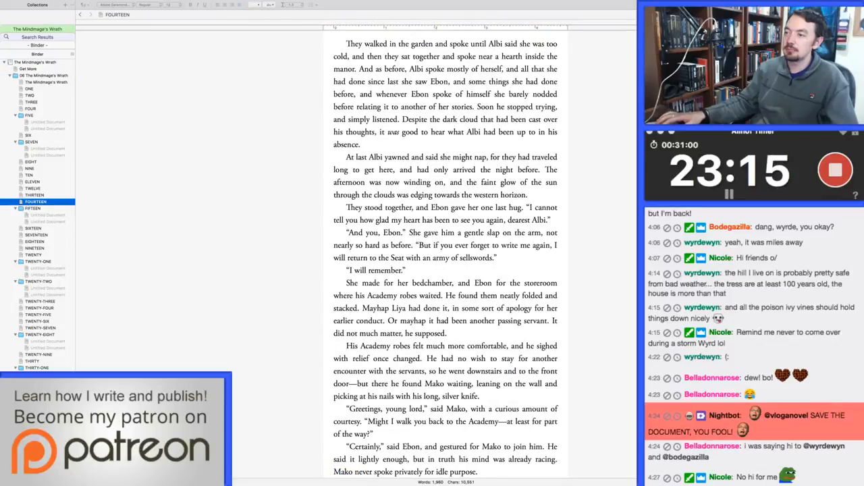
left_click(446, 253)
scroll(446, 253, "down", 10)
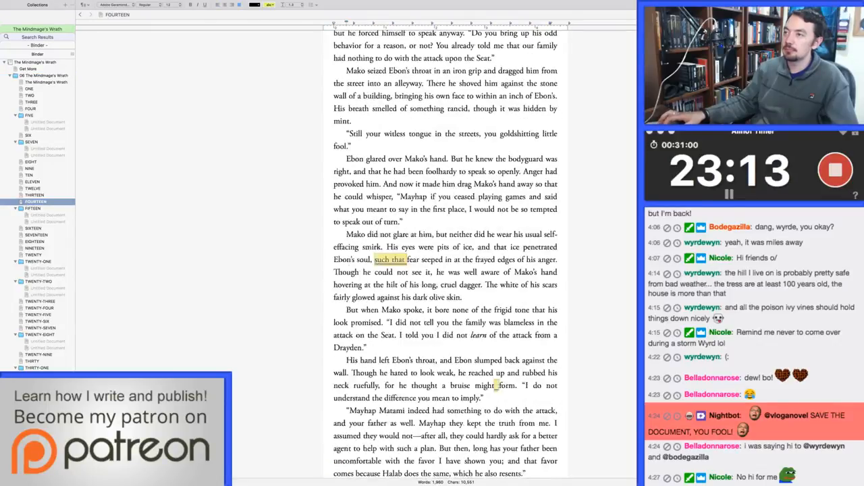
scroll(495, 385, "down", 15)
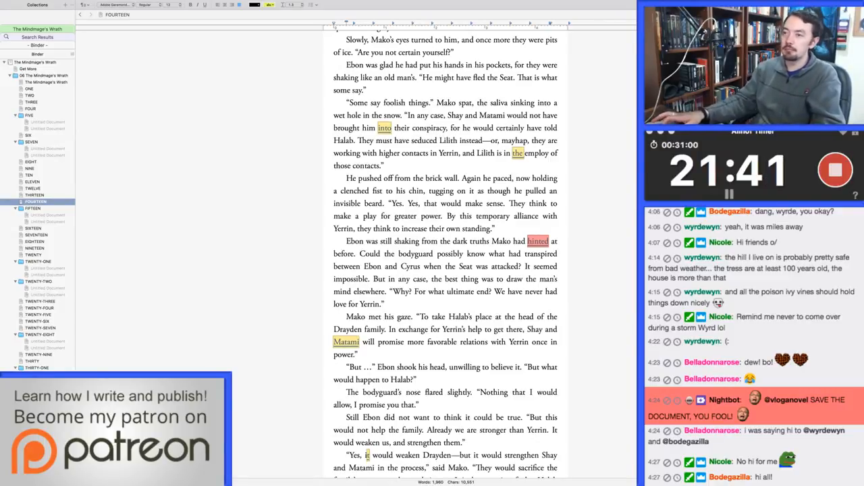
left_click(425, 115)
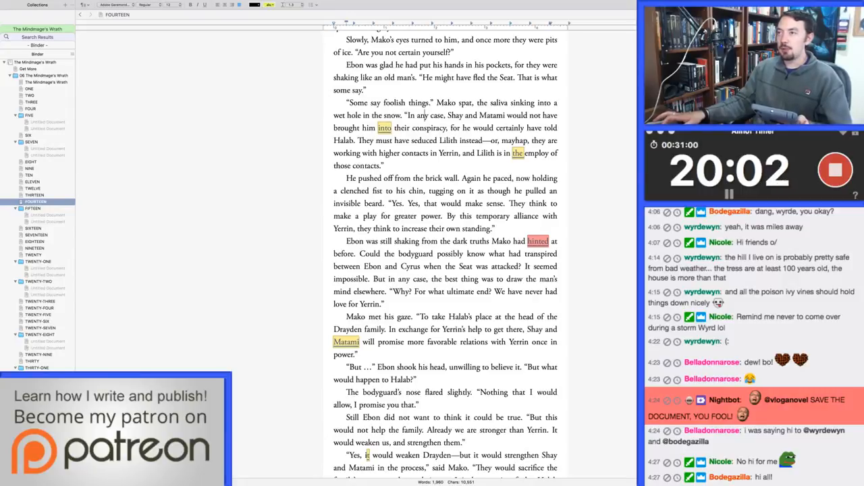
Step: Open chapter FIFTEEN and replace the short dash after "Theren is right" in Kalem's dialogue with an em dash
left_click(33, 209)
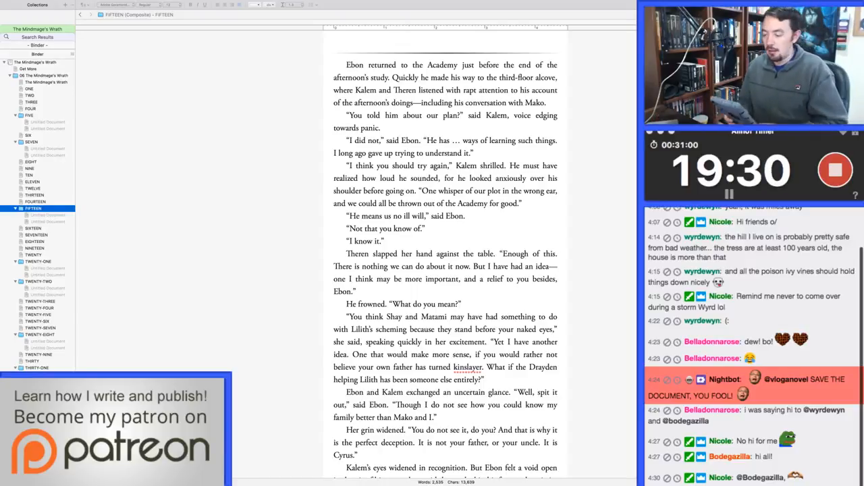
key("super+Tab")
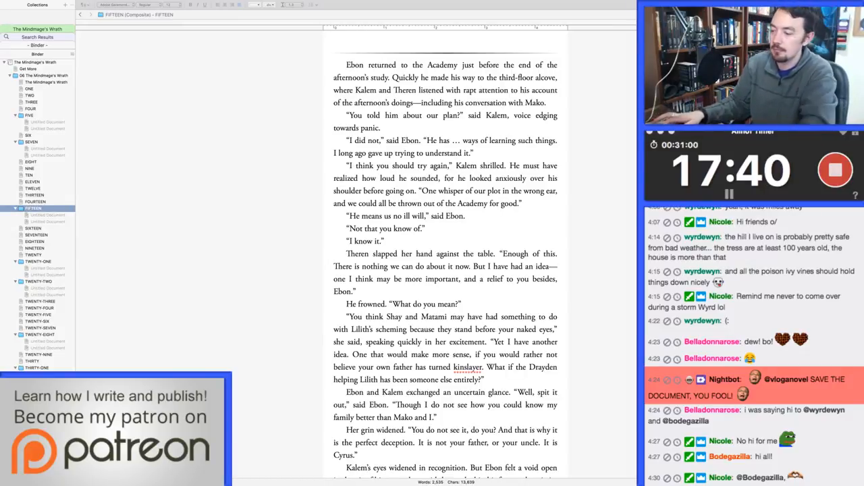
left_click(34, 208)
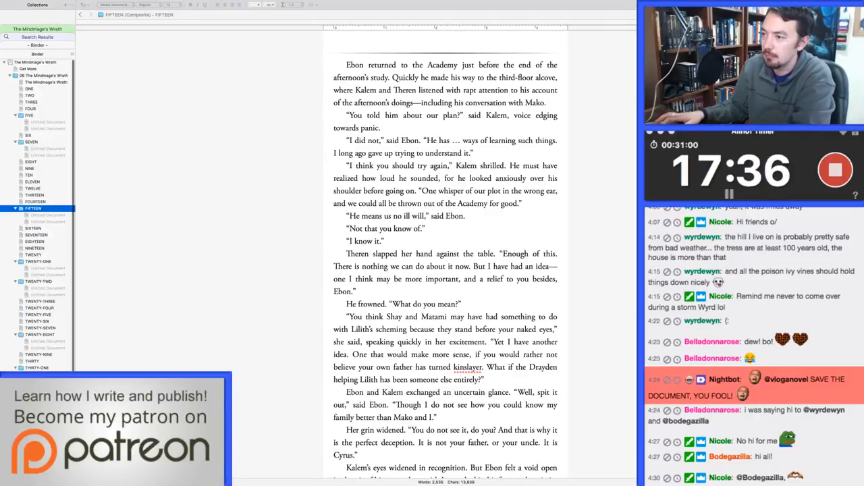
left_click(471, 279)
key("alt+shift+super+g")
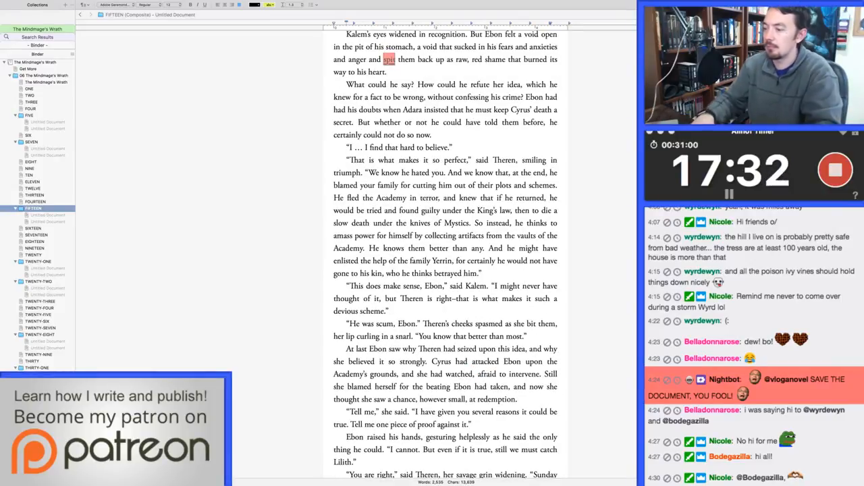
left_click(456, 299)
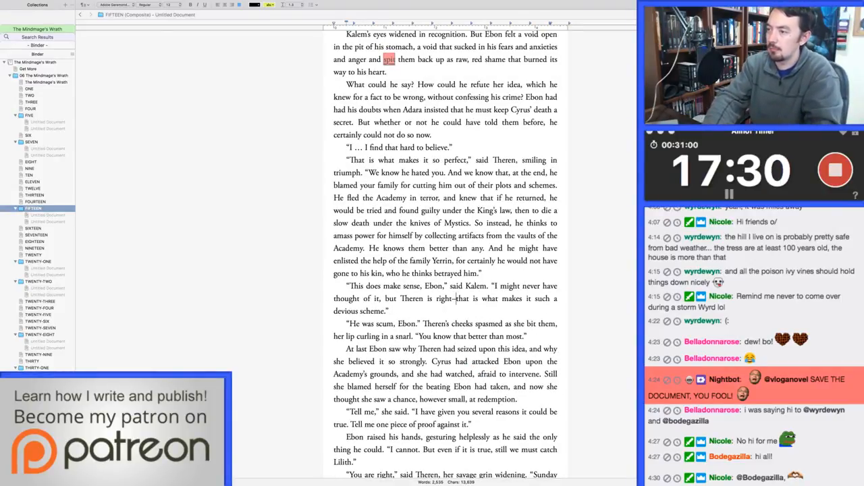
key("shift+Left")
type("—")
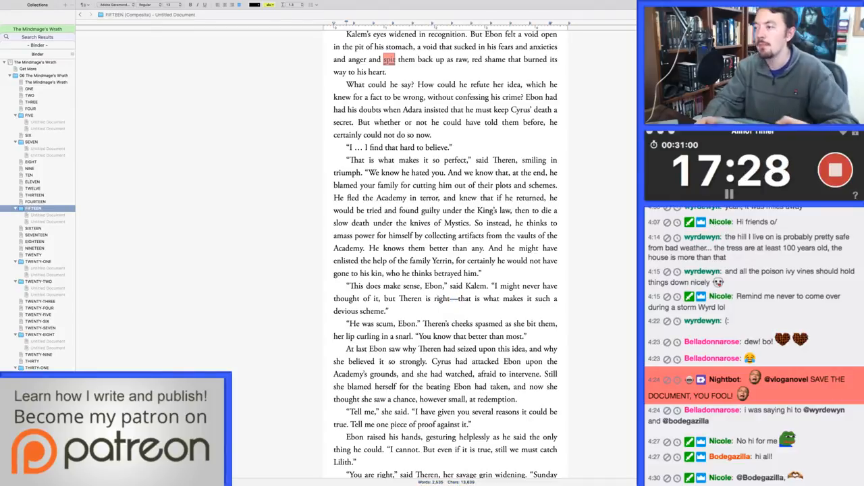
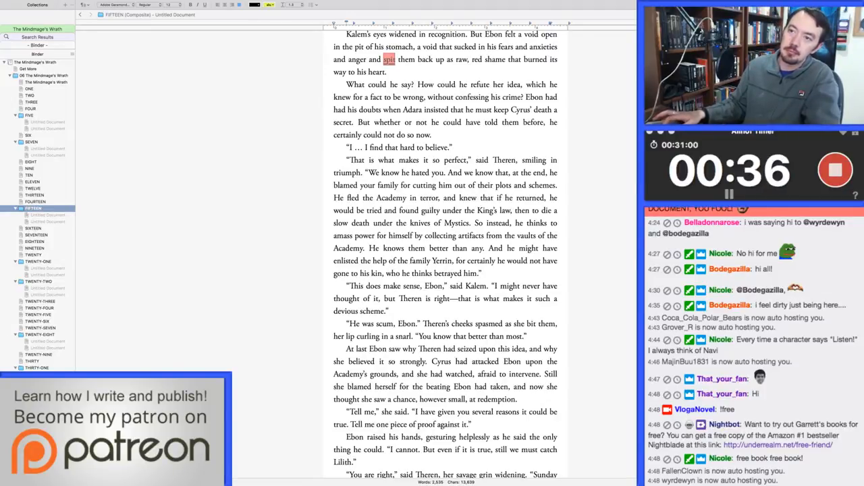
Step: Open the whole manuscript of The Mindmage's Wrath as one combined text and place the cursor in its opening chapter
left_click(33, 208)
left_click(44, 76)
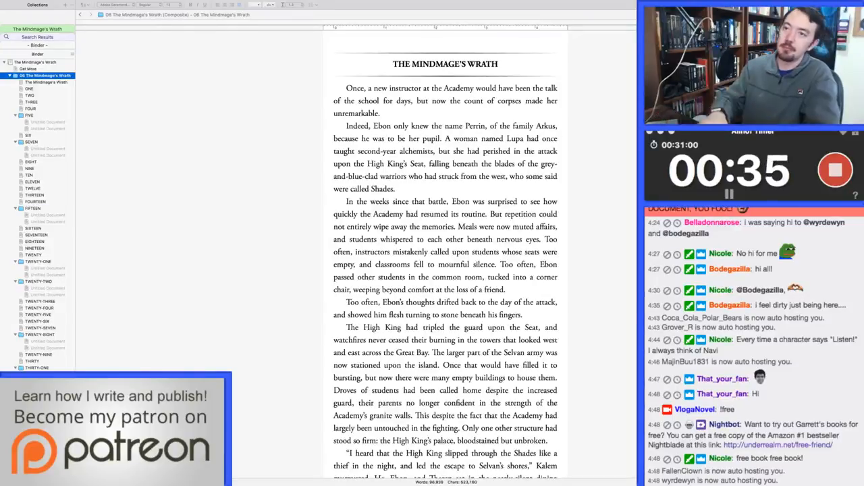
left_click(445, 239)
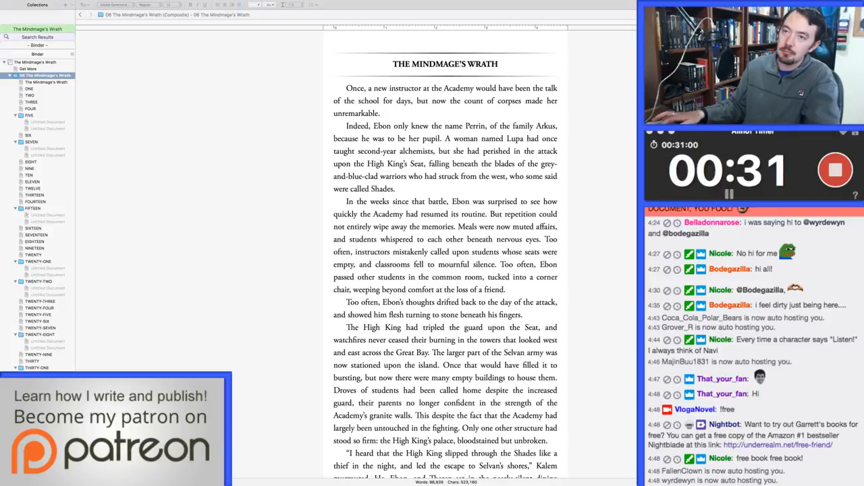
left_click(44, 75)
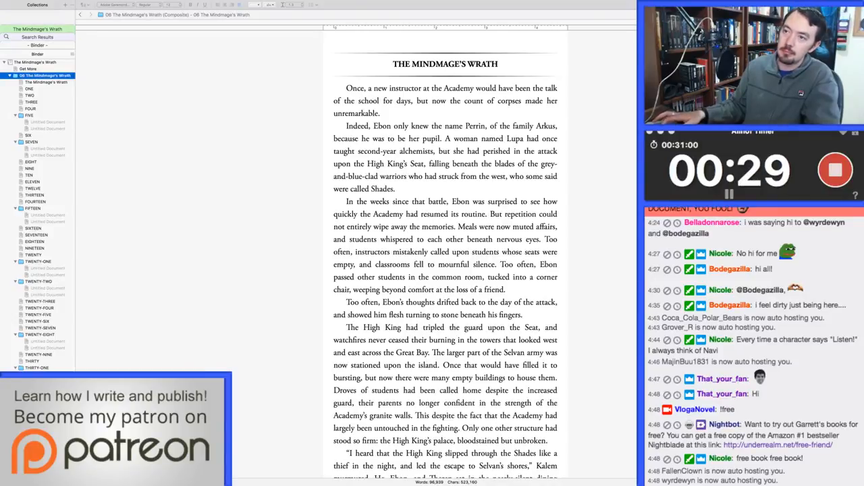
left_click(446, 42)
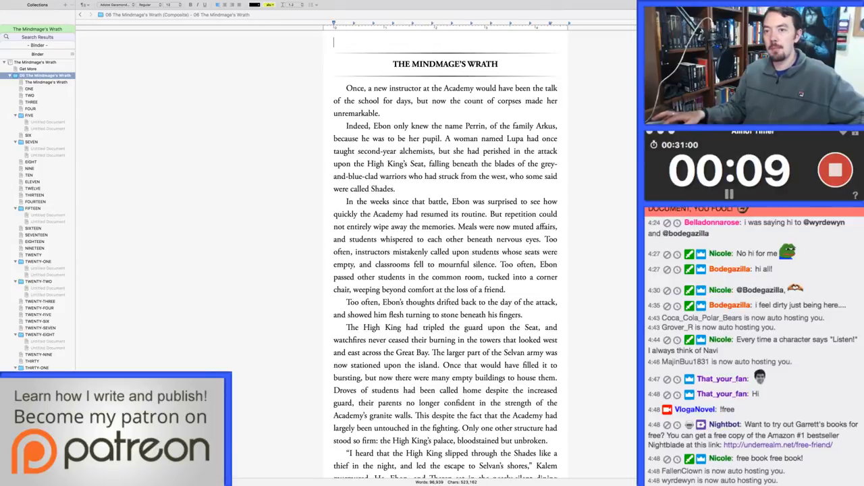
left_click(496, 227)
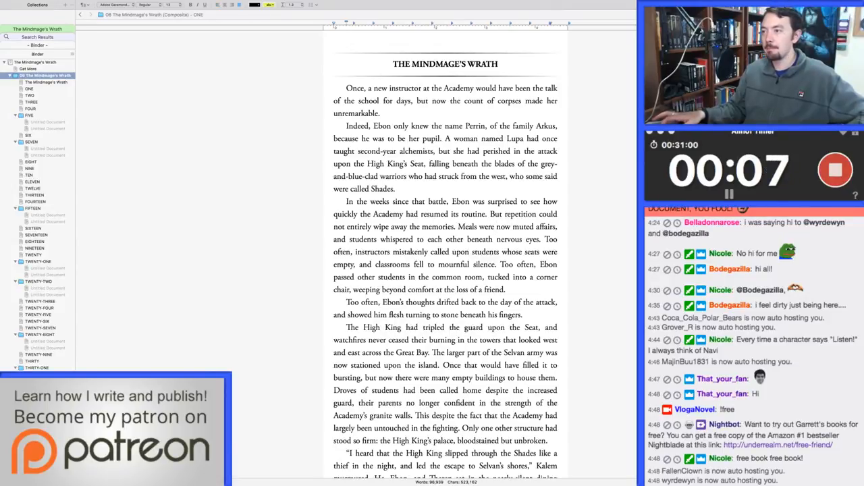
Step: Open chapter SIXTEEN on its own and read its opening scene in the dean's quarters
left_click(34, 228)
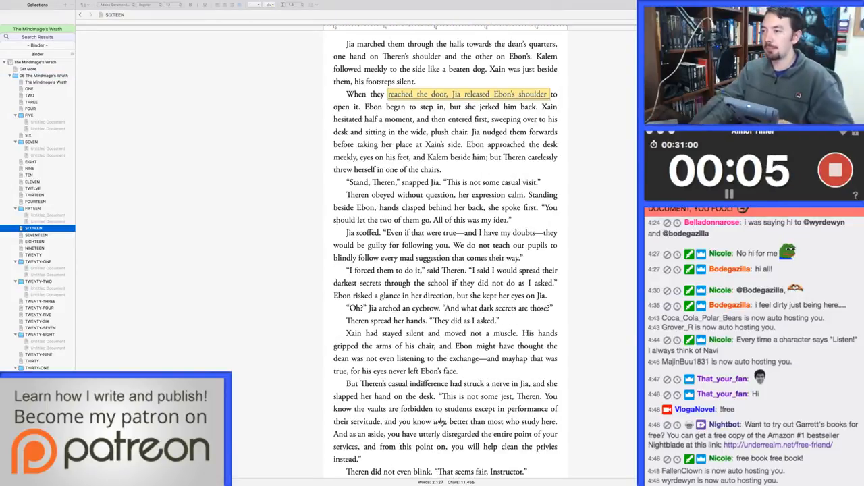
left_click(450, 246)
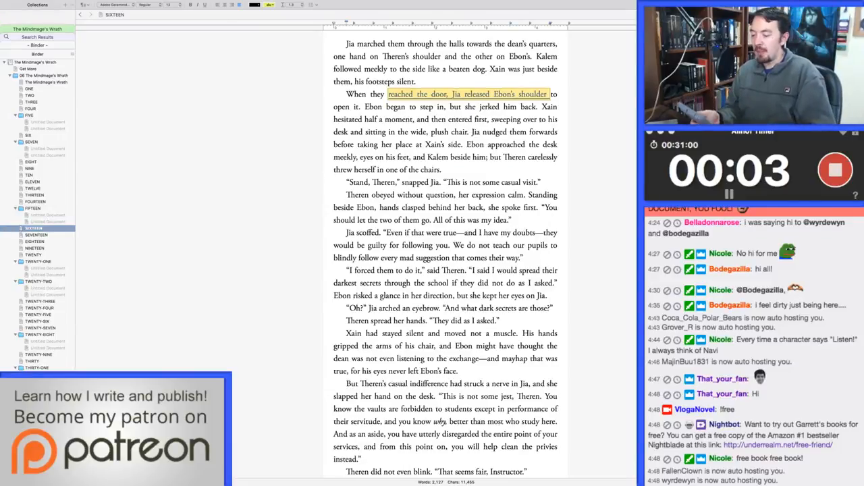
key("Page_Down")
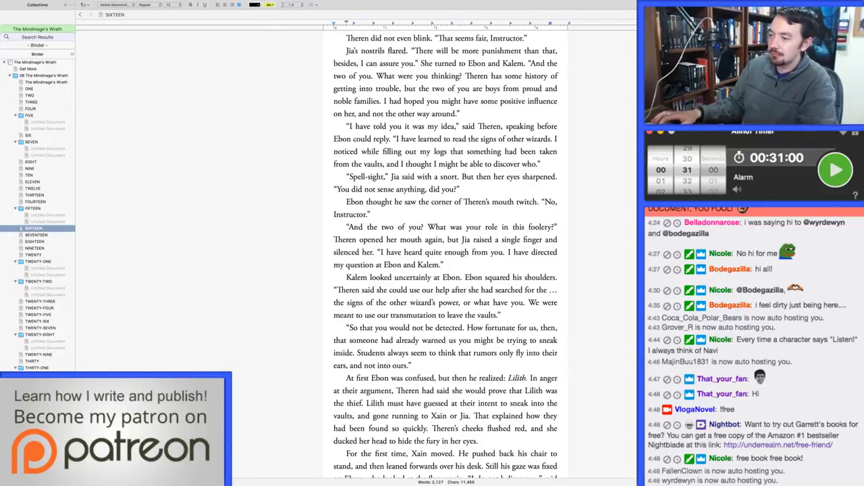
Step: In chapter SIXTEEN, replace "nephew" with "cousin" in Jia's line about sending the king word of Kalem behaving like a common thief
scroll(446, 257, "down", 2)
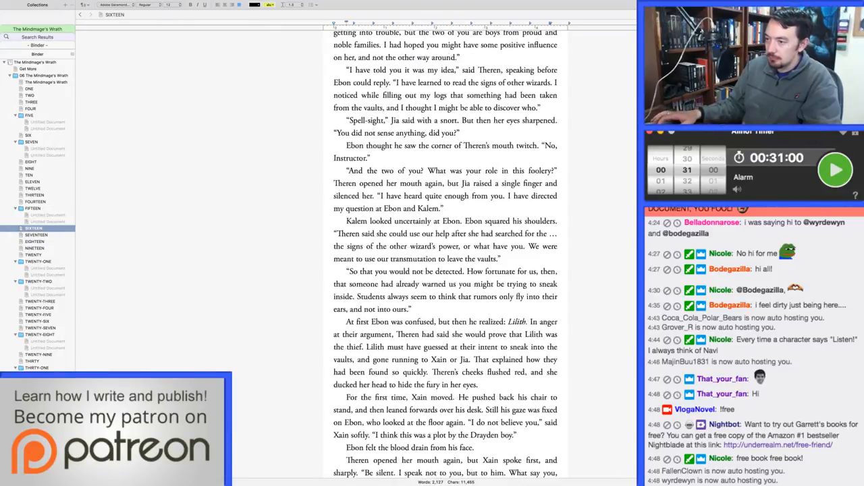
scroll(446, 256, "down", 2)
scroll(446, 256, "down", 2)
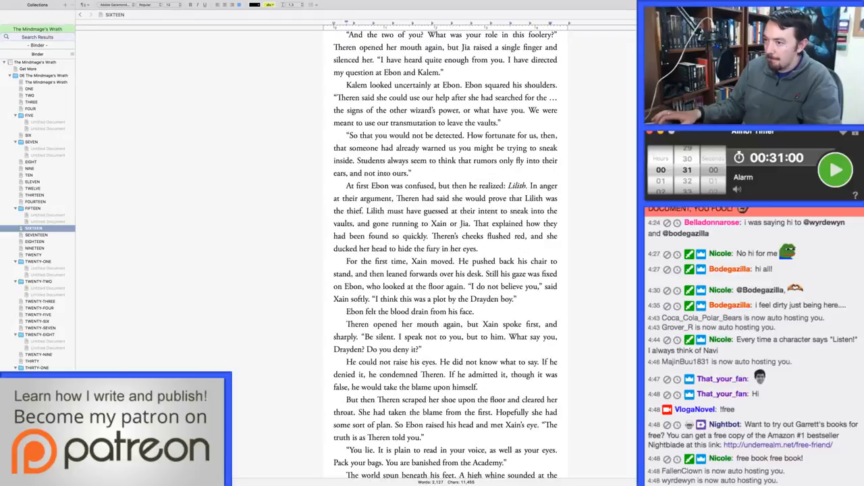
scroll(446, 257, "down", 4)
scroll(446, 256, "down", 2)
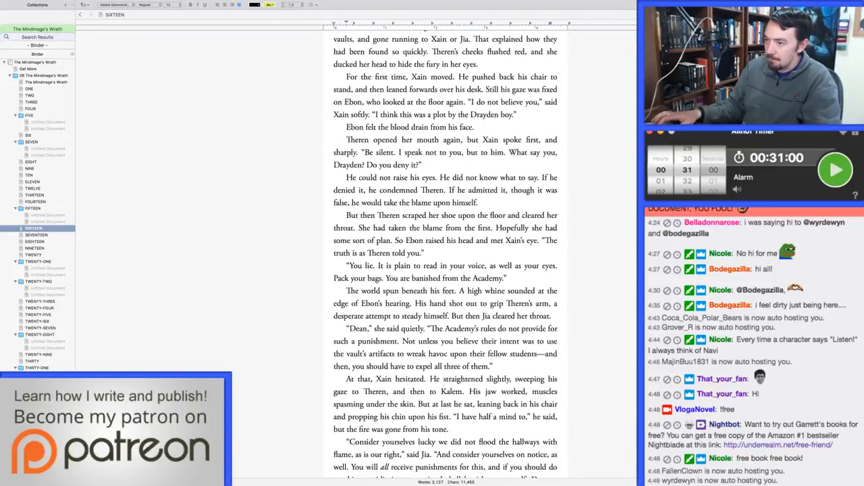
scroll(446, 256, "down", 4)
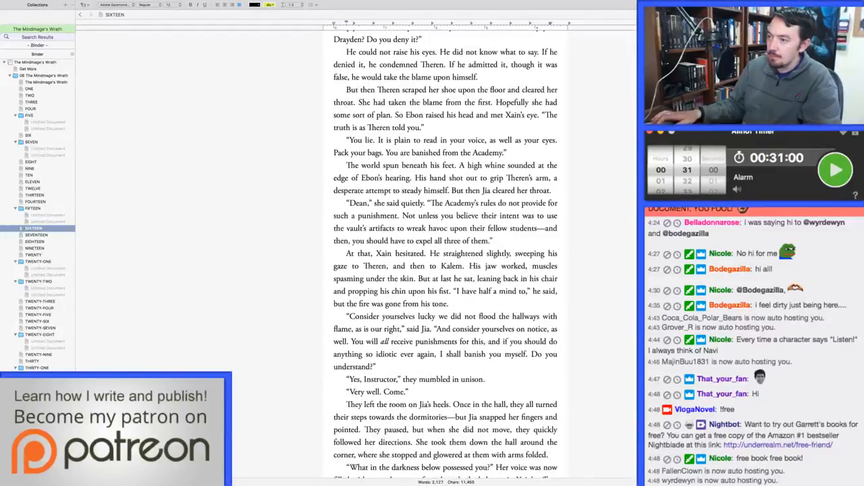
scroll(445, 257, "down", 14)
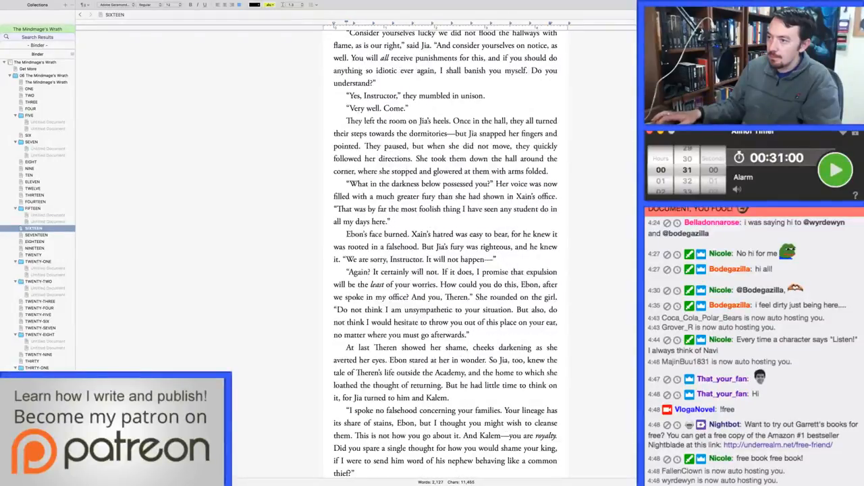
scroll(446, 256, "down", 3)
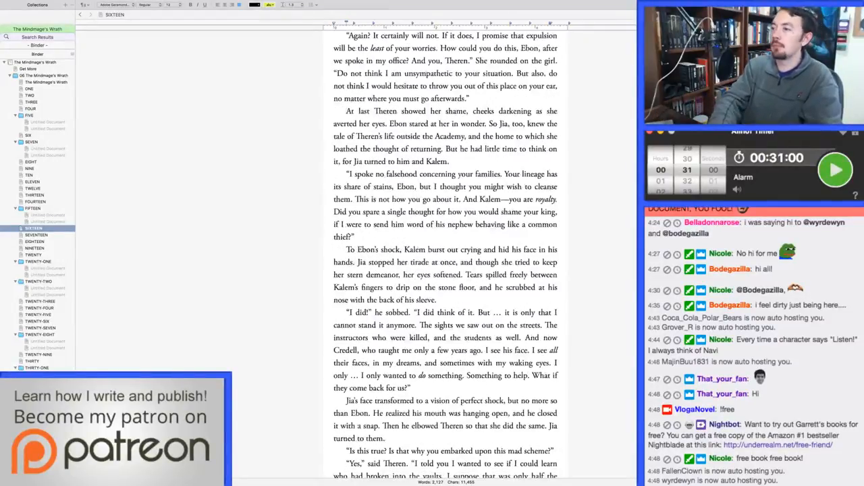
double_click(453, 224)
type("a")
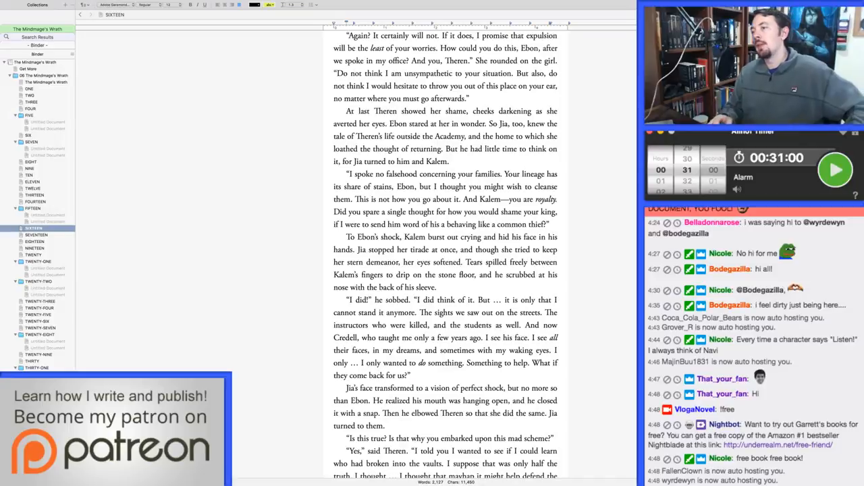
key("BackSpace")
type("cousin")
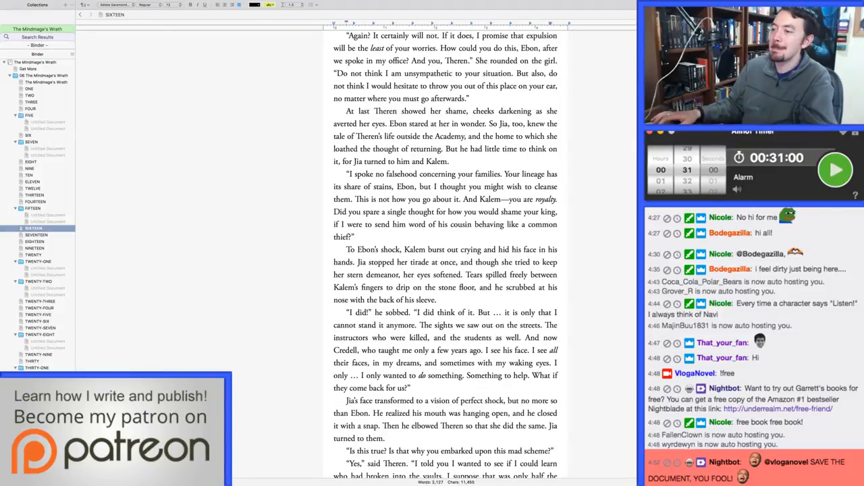
Step: Start a new paragraph at "Will Dulmun come back, Instructor?" and change "about her waist" to "around her waist" in the paragraph before it
key("super+g")
scroll(446, 254, "down", 5)
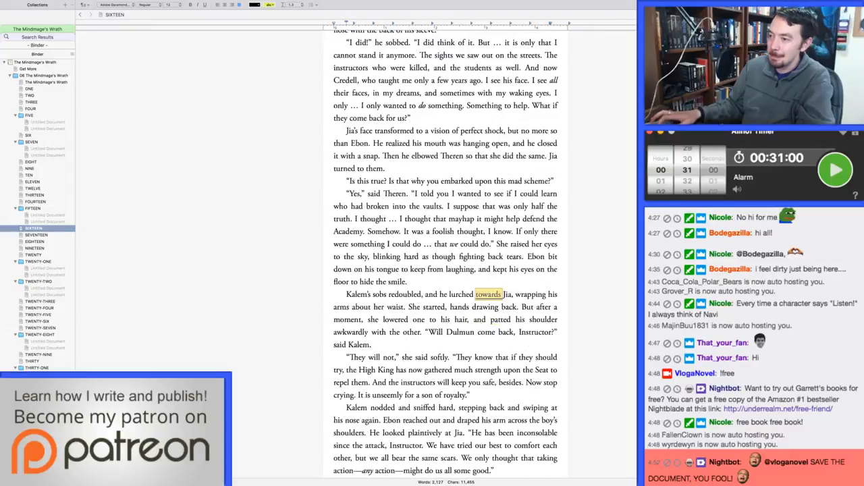
left_click(425, 314)
key("Return")
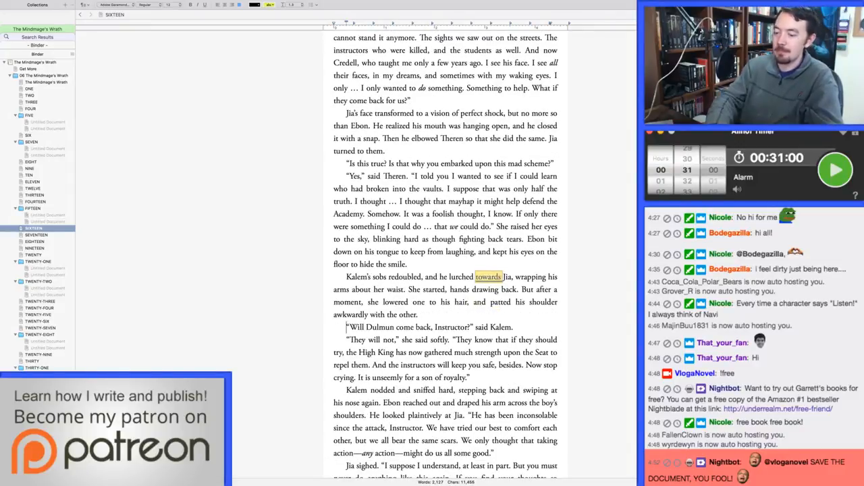
double_click(362, 290)
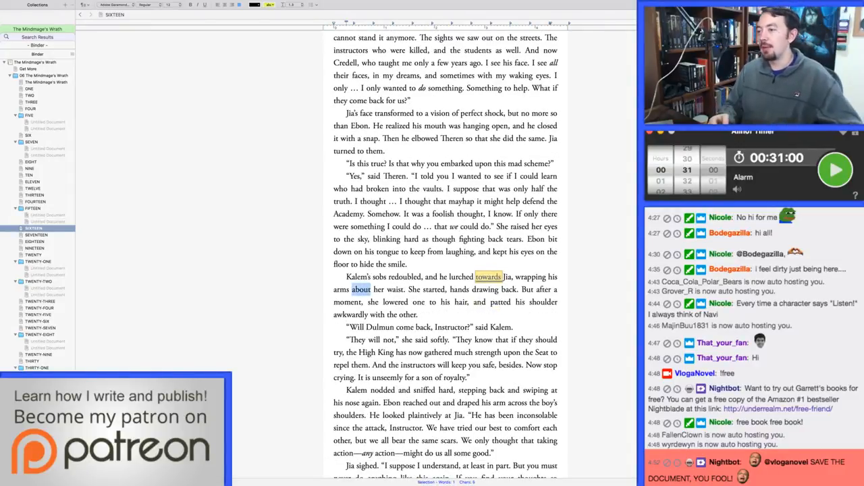
type("around")
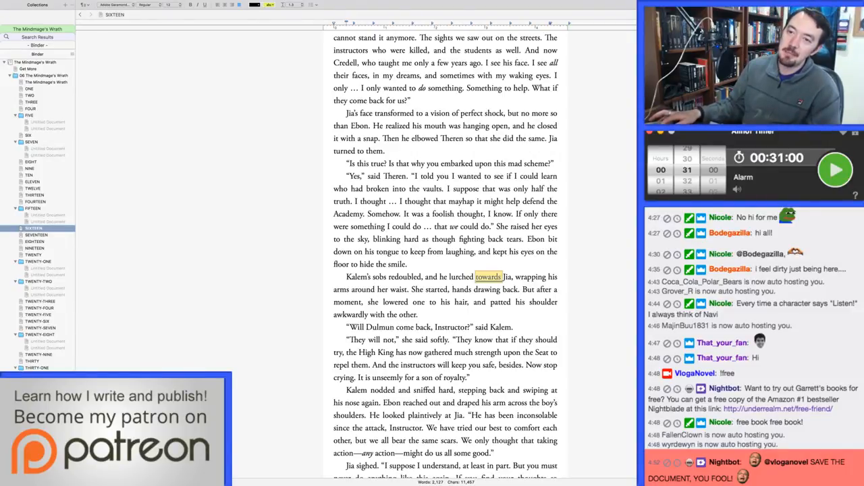
Step: Open chapter SEVENTEEN and place the cursor in its text for editing
left_click(36, 235)
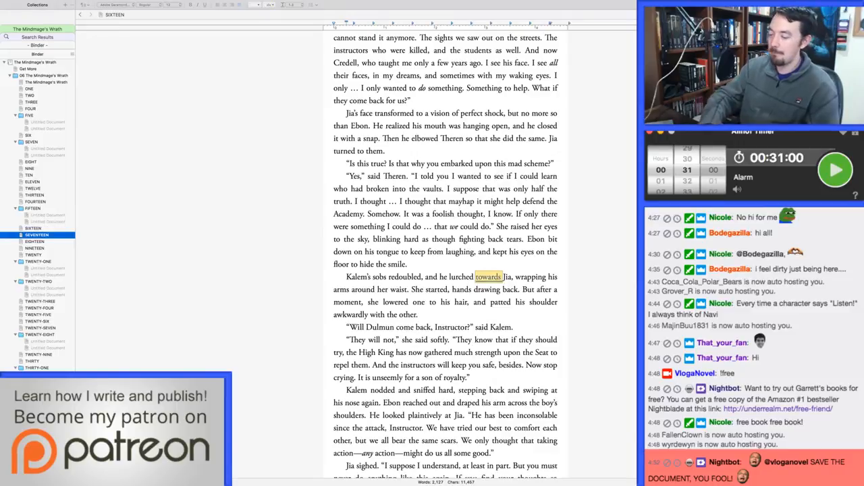
left_click(395, 283)
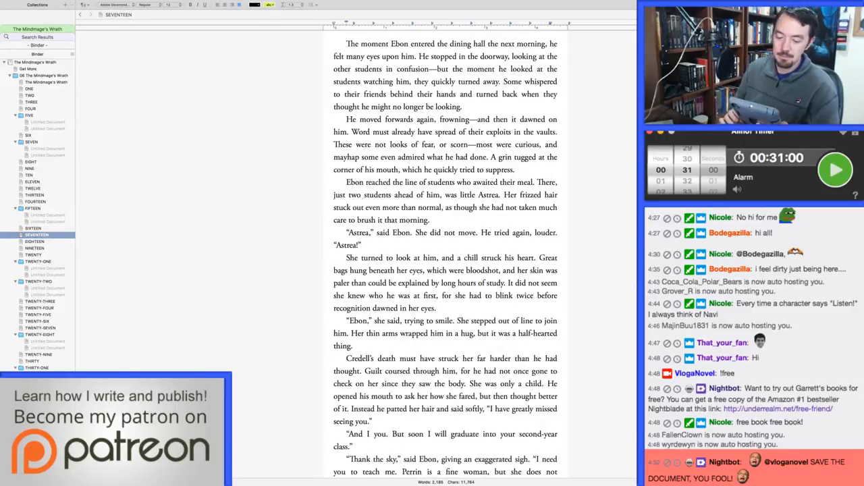